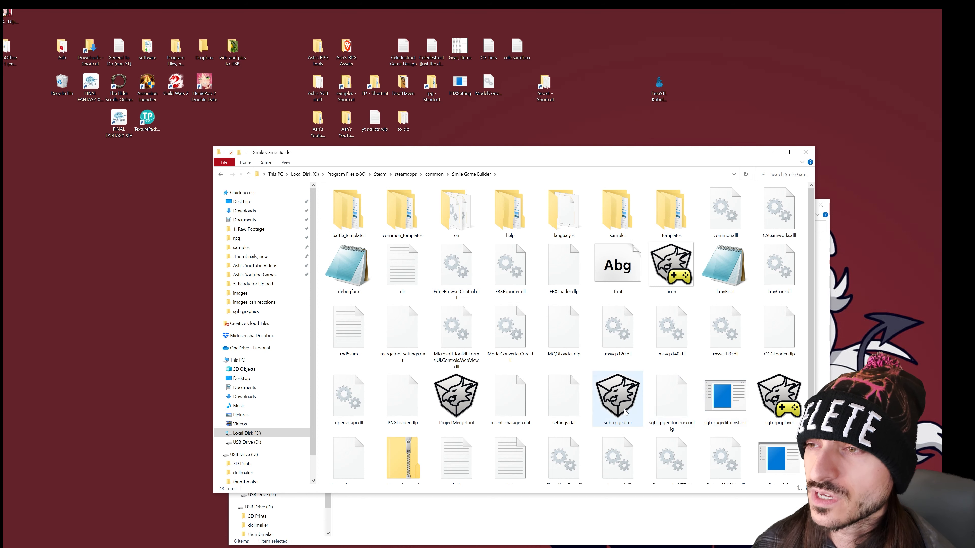
- Launch ProjectMergeTool from the Smile Game Builder installation folder
mouse_move(622, 412)
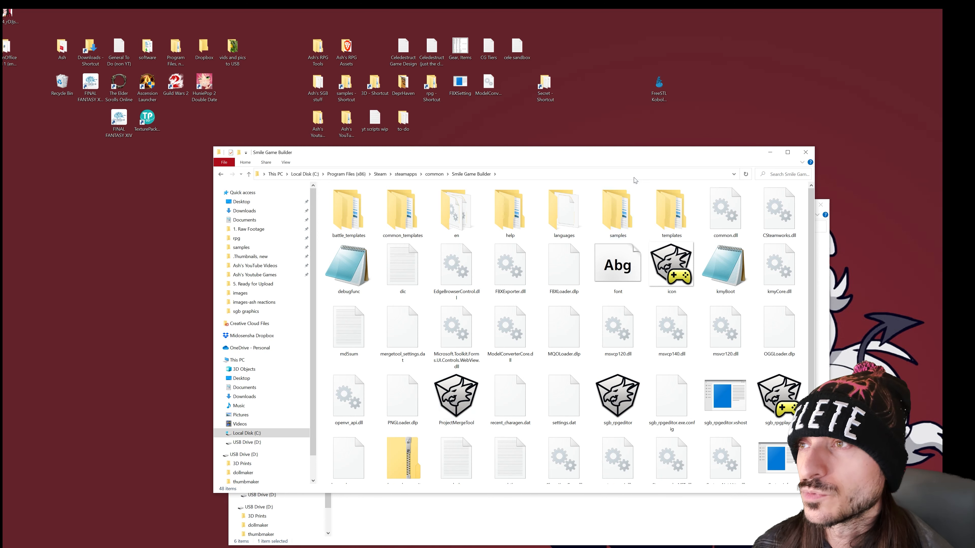
click(431, 86)
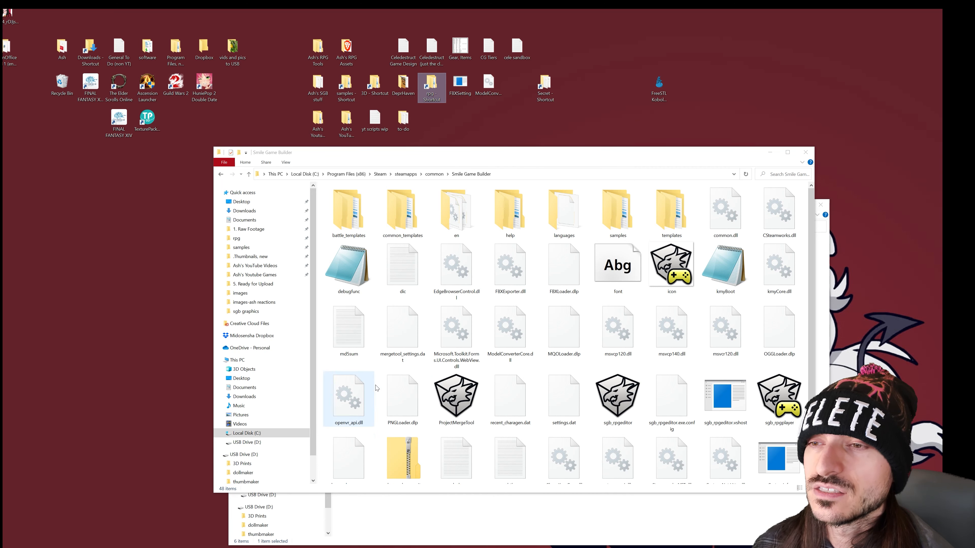
click(502, 174)
click(429, 170)
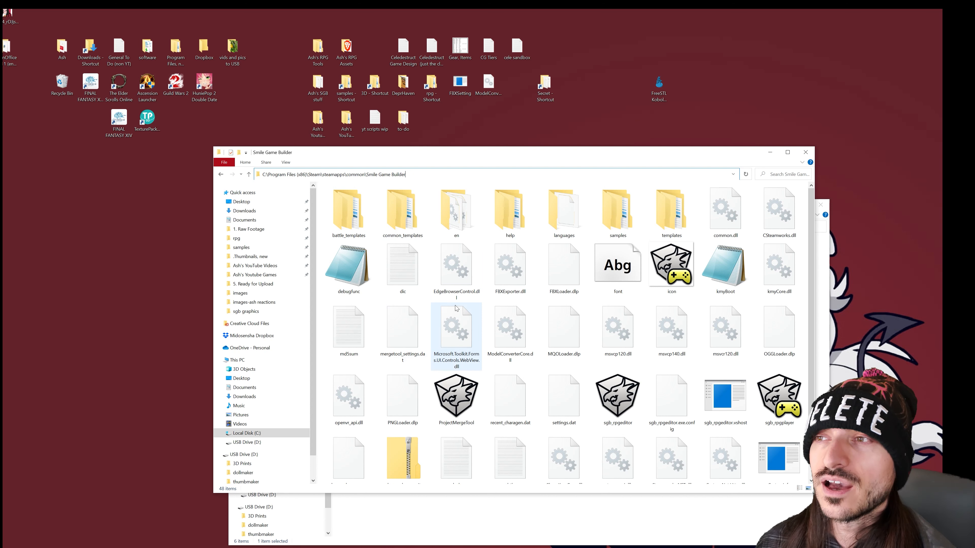
click(457, 410)
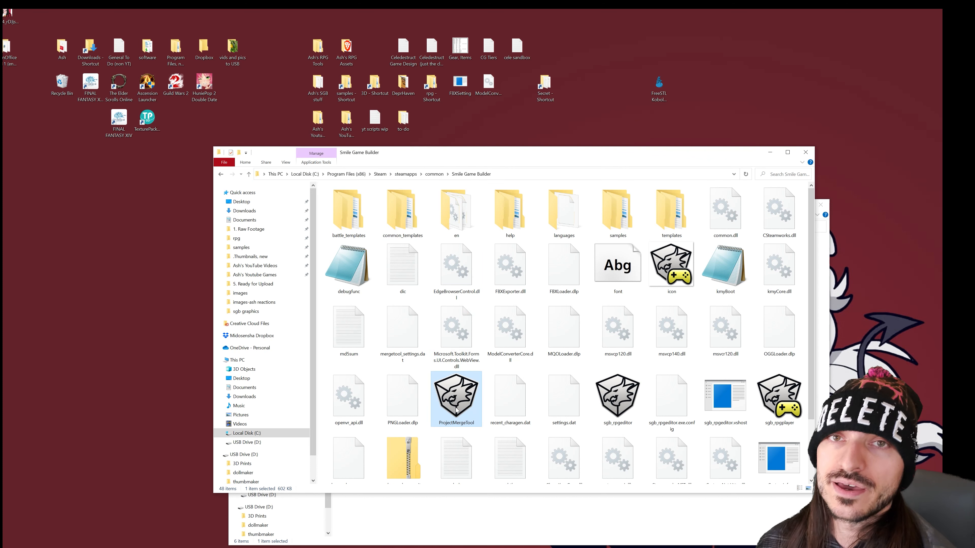
double_click(462, 404)
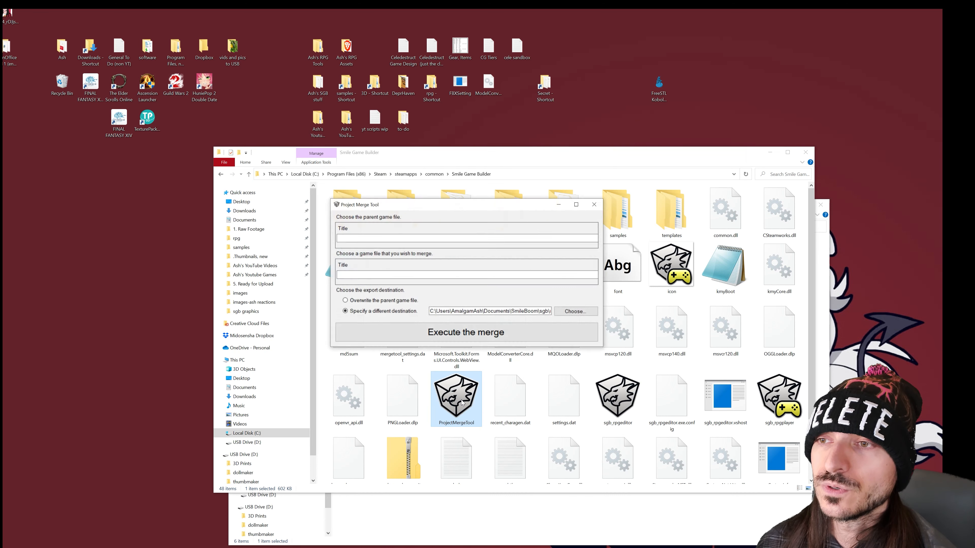
- Close the duplicate Project Merge Tool window and move the remaining one slightly down
mouse_move(0, 334)
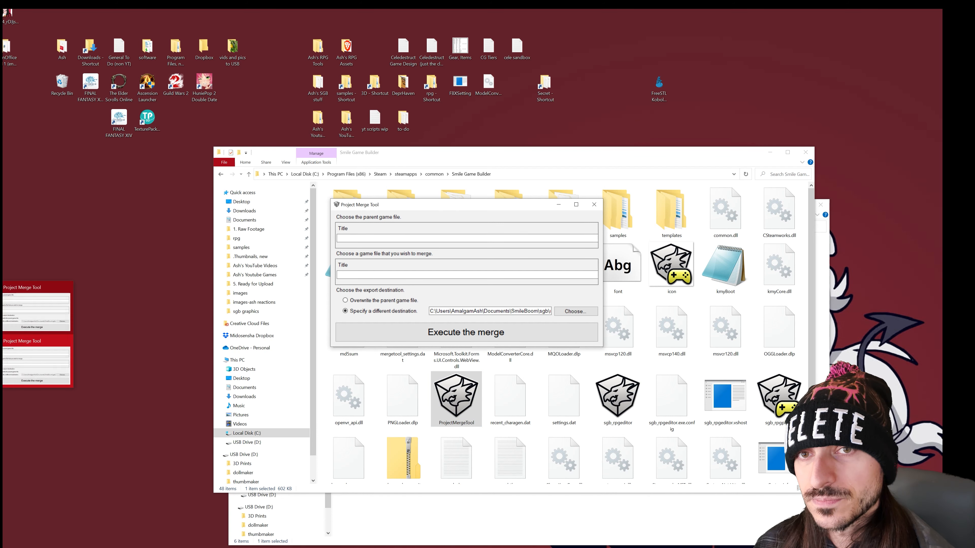
click(67, 342)
click(23, 338)
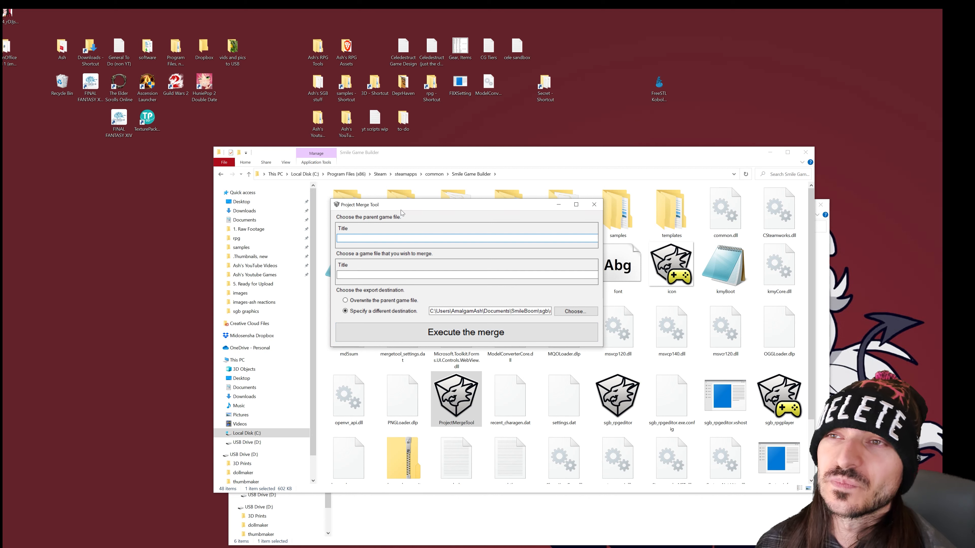
drag(404, 210, 403, 216)
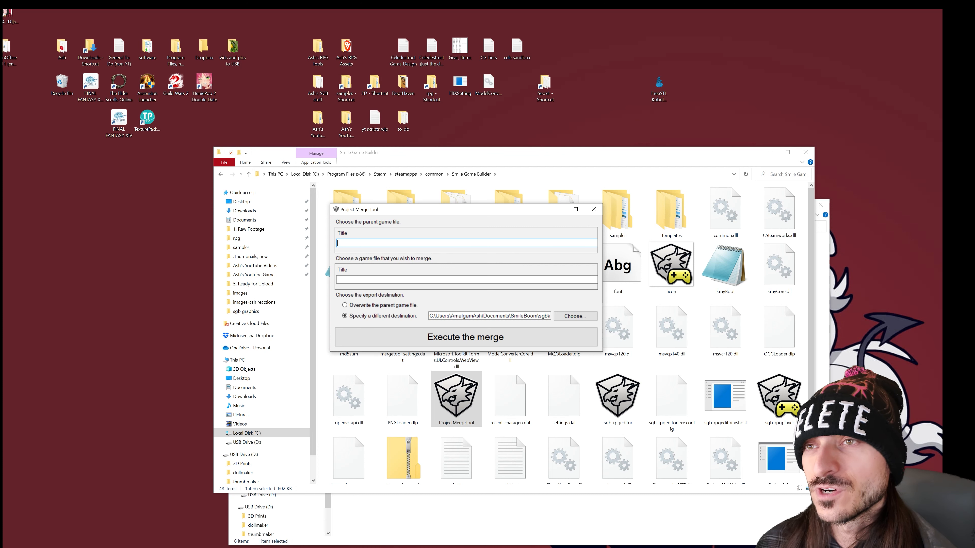
click(430, 279)
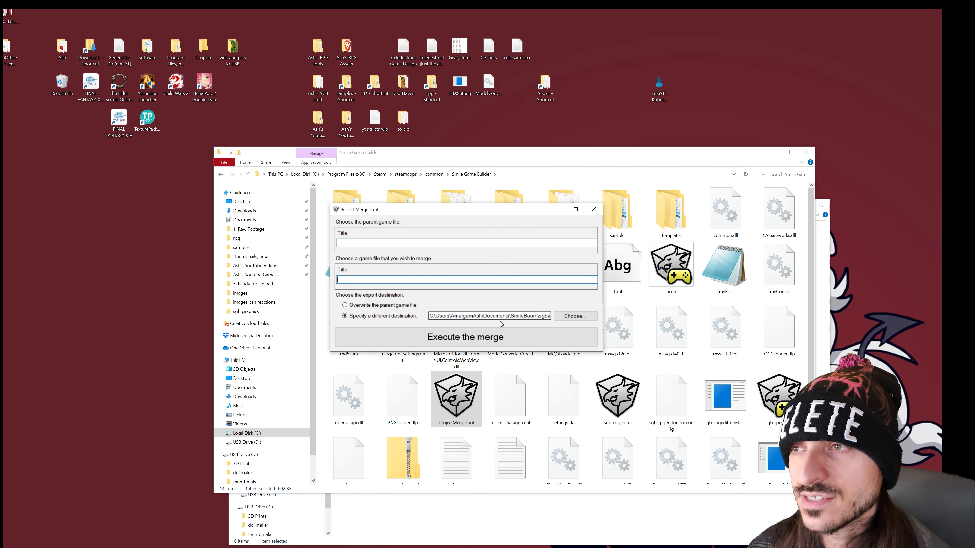
drag(426, 317, 542, 323)
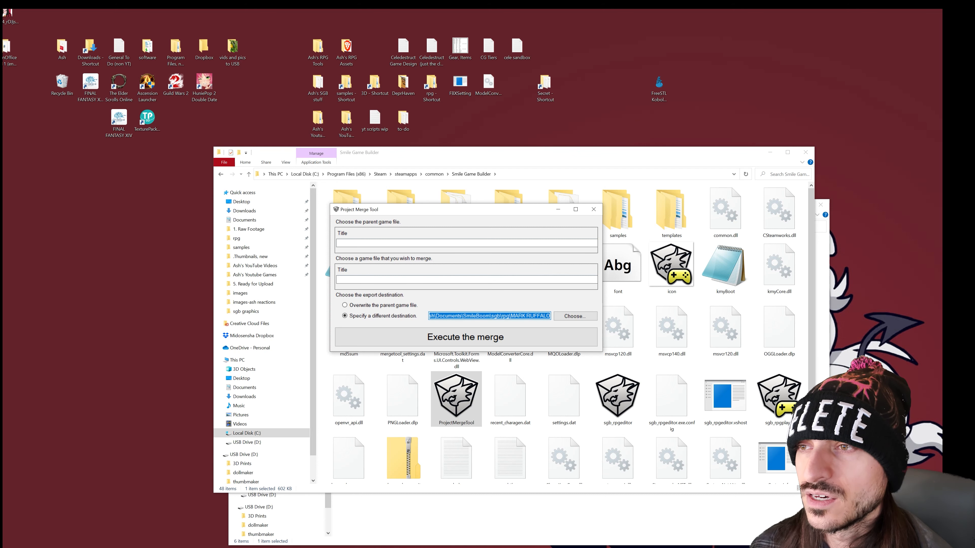
right_click(533, 318)
click(553, 344)
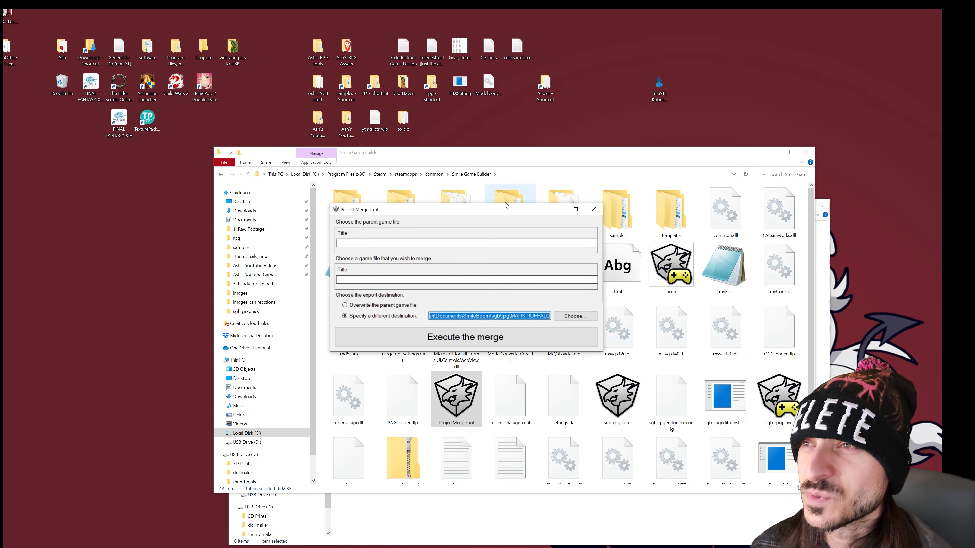
click(544, 173)
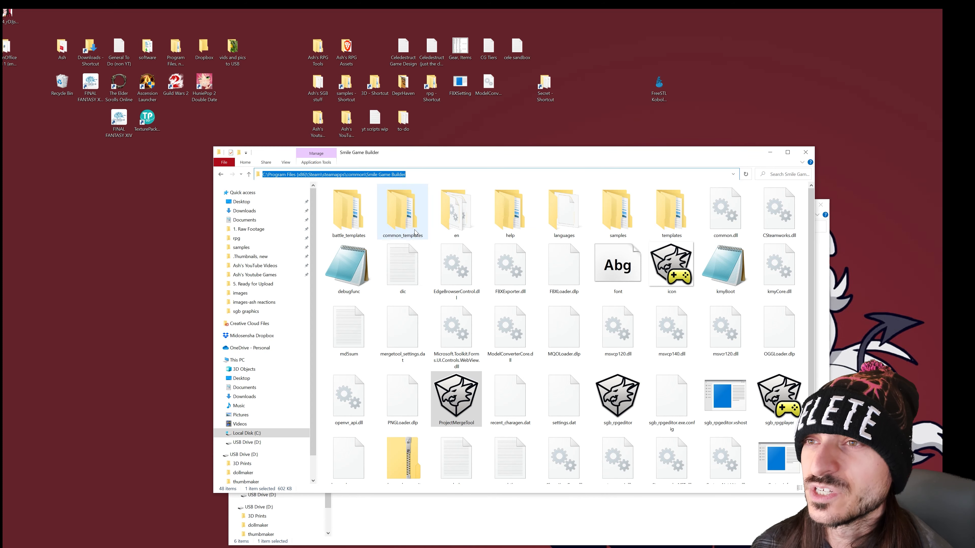
double_click(606, 213)
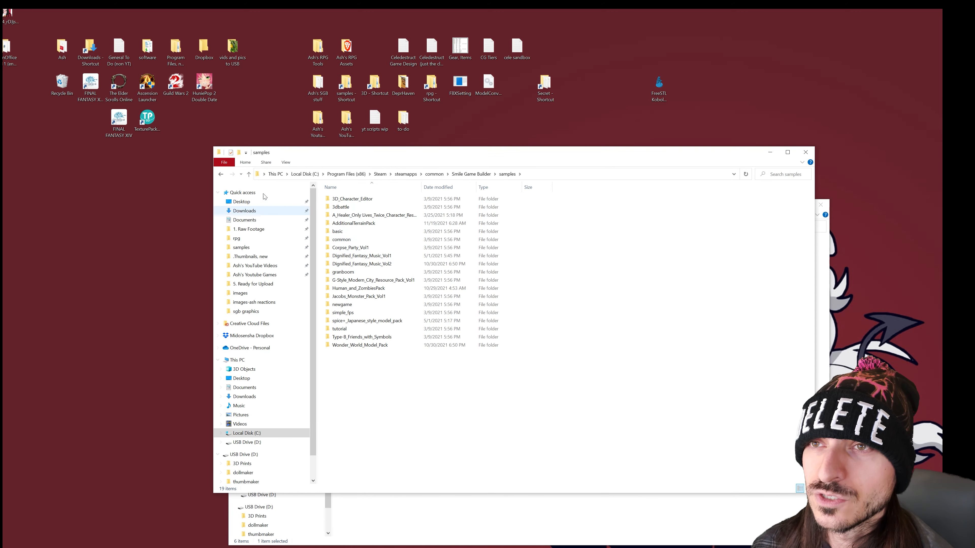
click(248, 175)
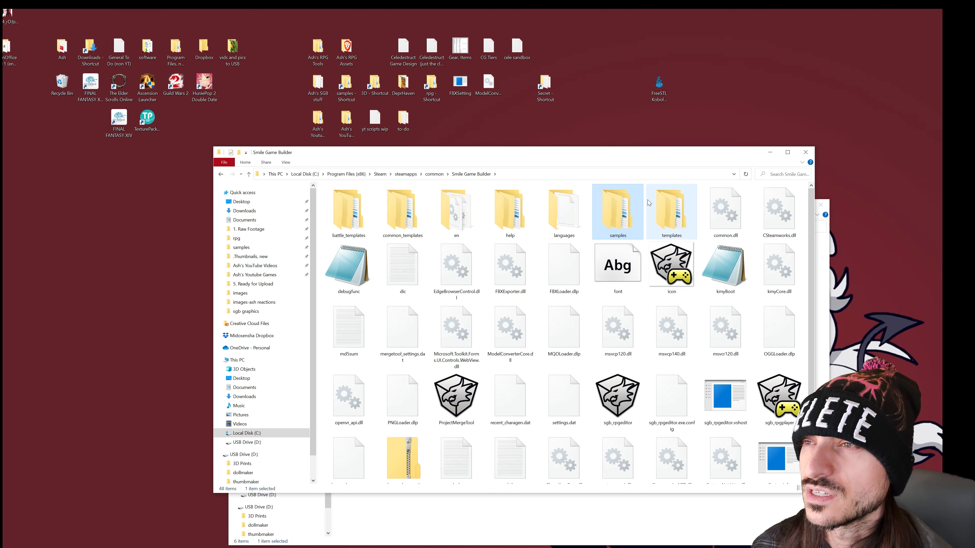
- Move the Smile Game Builder folder window aside and copy the path of the UnusSharMap project folder inside rpg
drag(642, 156, 502, 283)
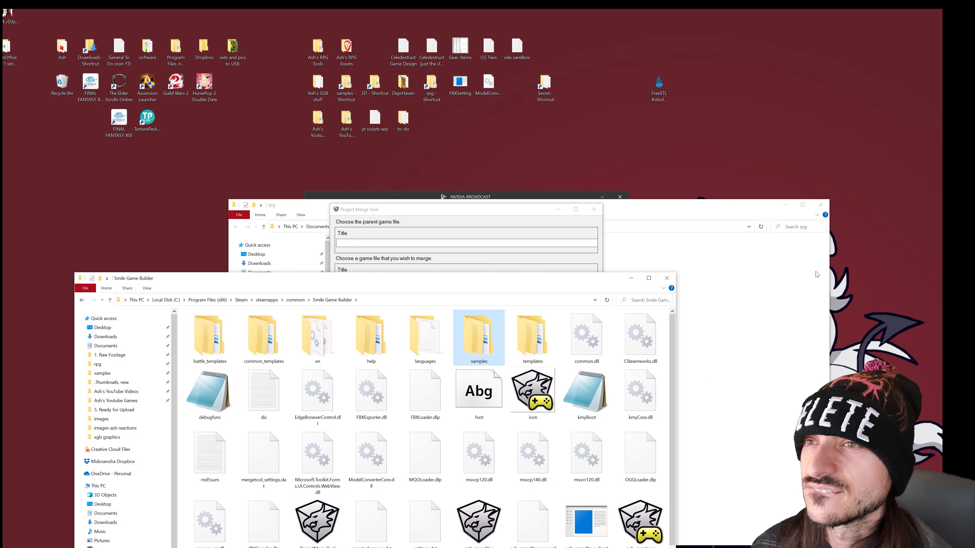
click(747, 270)
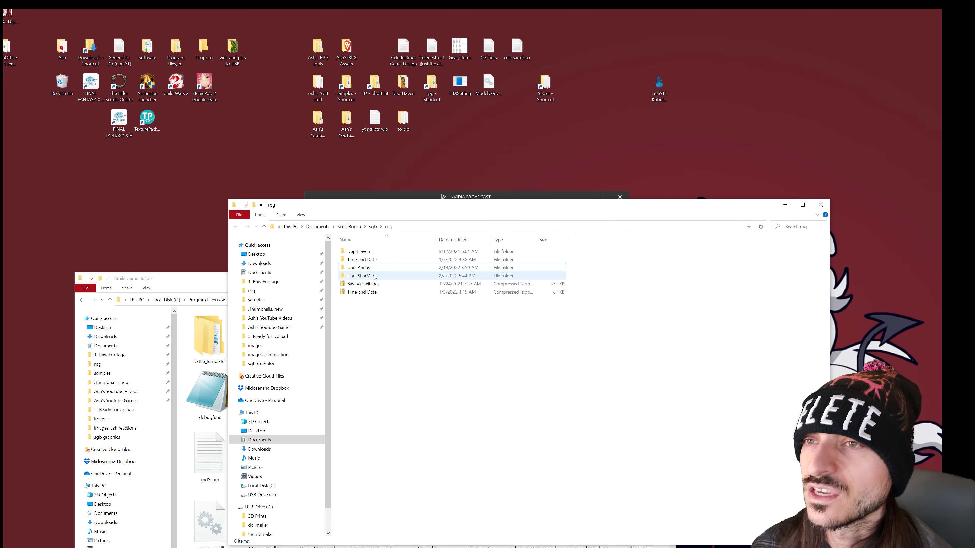
double_click(368, 276)
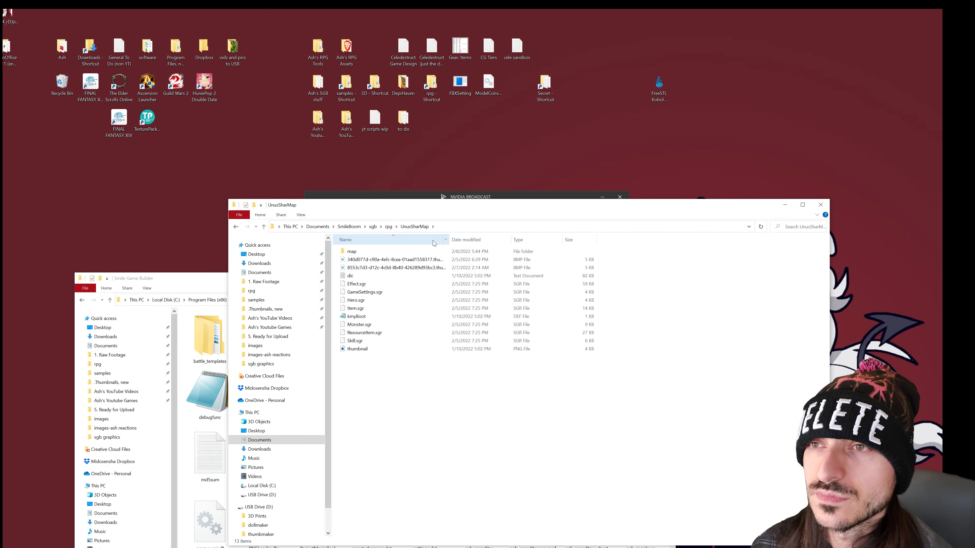
click(454, 230)
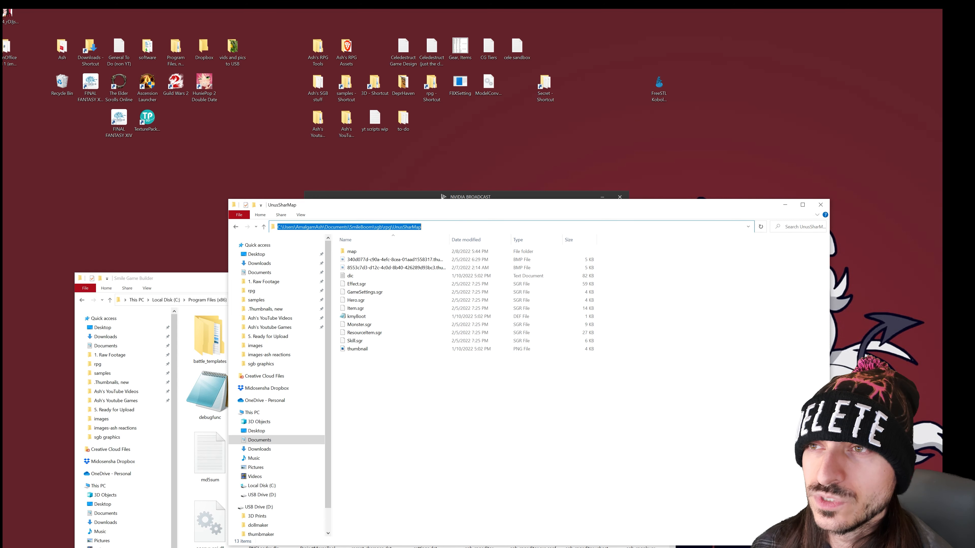
right_click(447, 228)
click(464, 250)
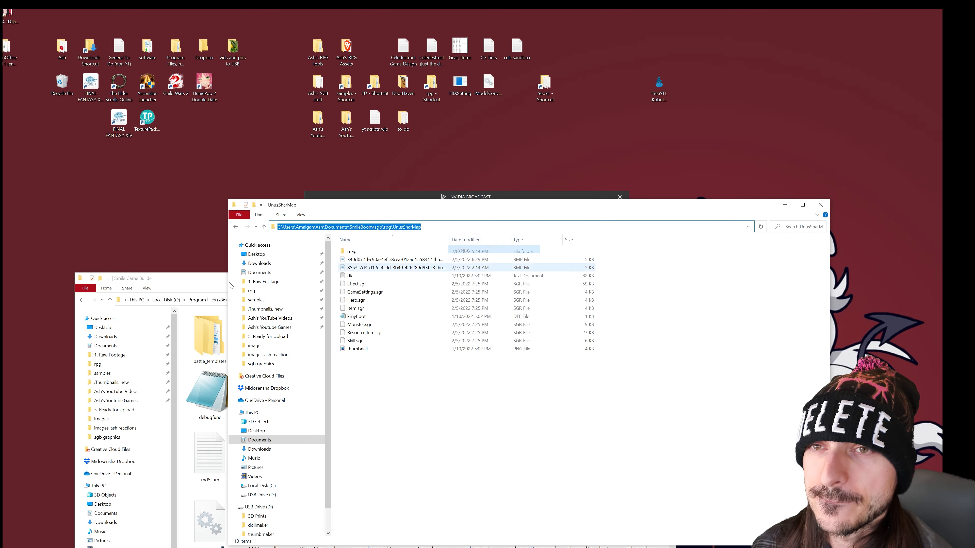
- Paste the UnusSharMap folder path as the game file to merge in the Project Merge Tool
click(223, 287)
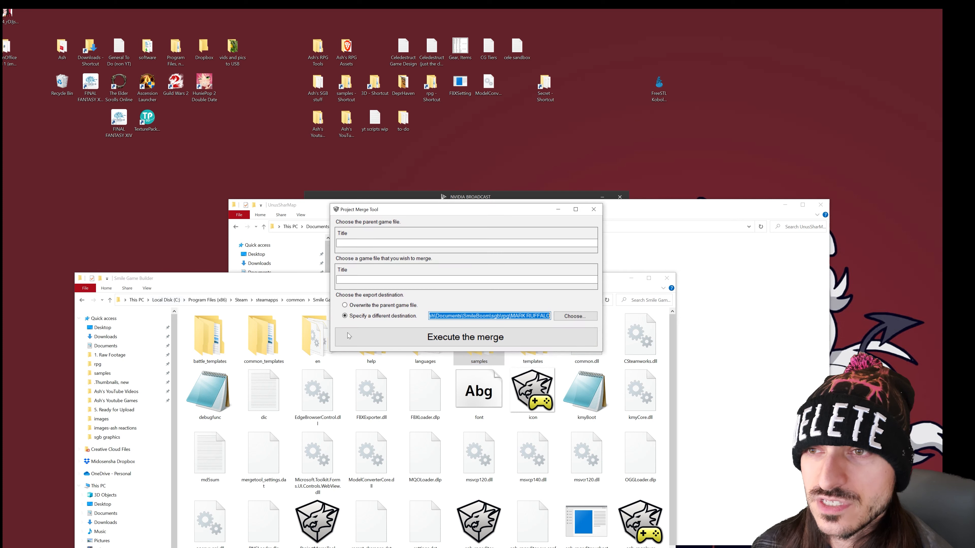
right_click(390, 280)
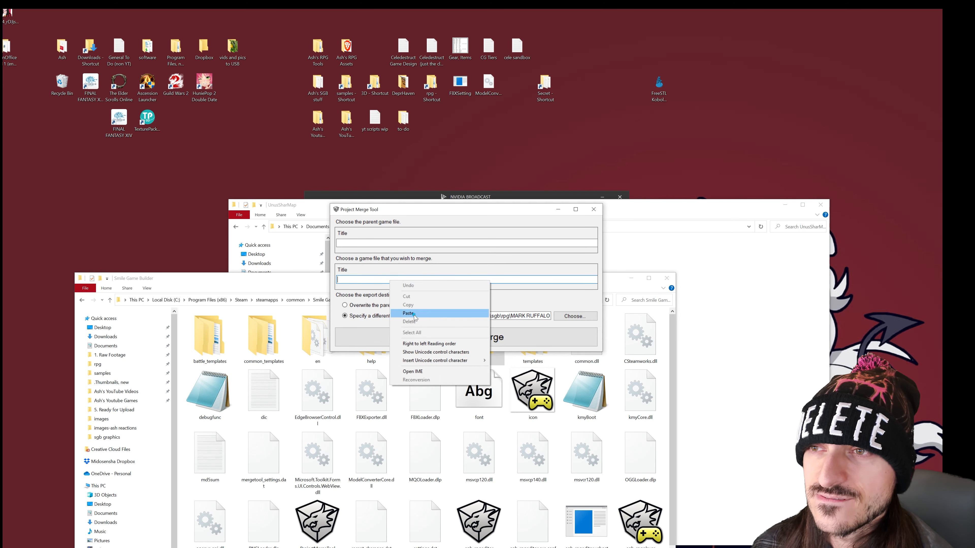
click(408, 313)
- Return to the rpg folder, open the UnusAnnus project folder and copy its path
click(731, 309)
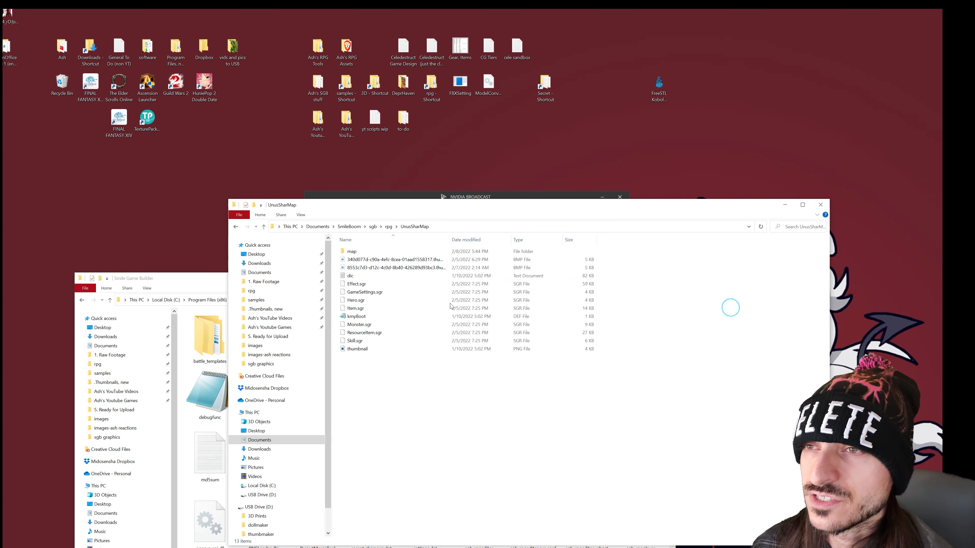
click(264, 226)
double_click(367, 267)
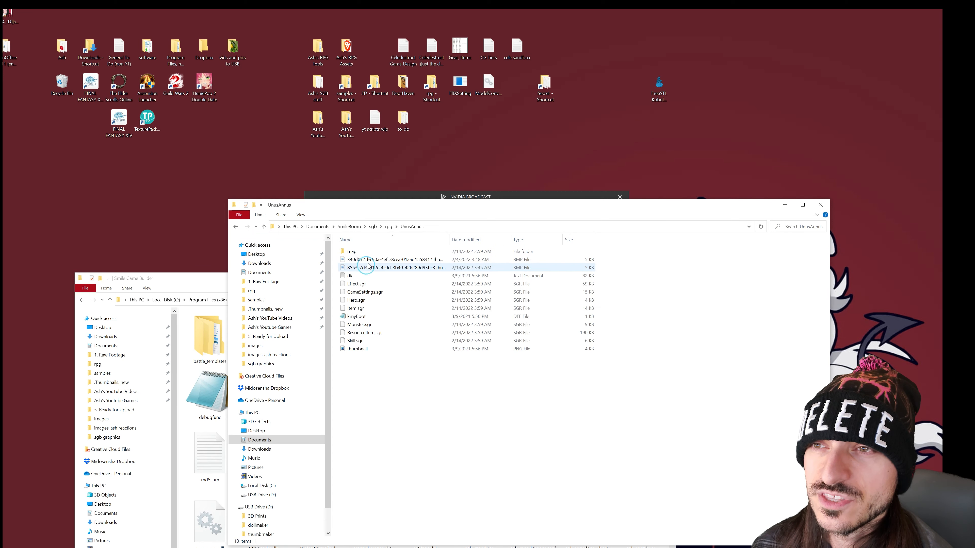
click(442, 227)
right_click(443, 229)
click(458, 251)
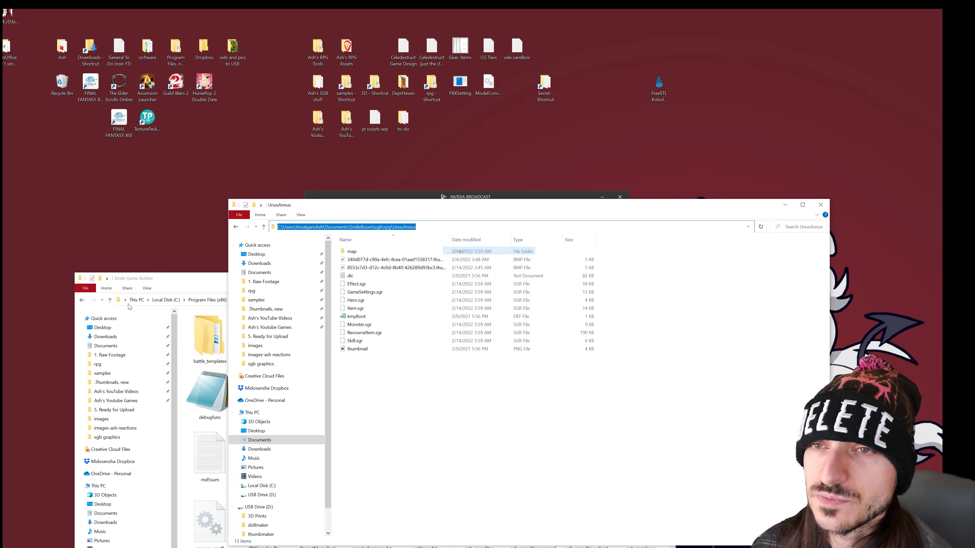
- Switch to the Project Merge Tool and paste the UnusAnnus folder path as the parent game file
key(alt+Tab)
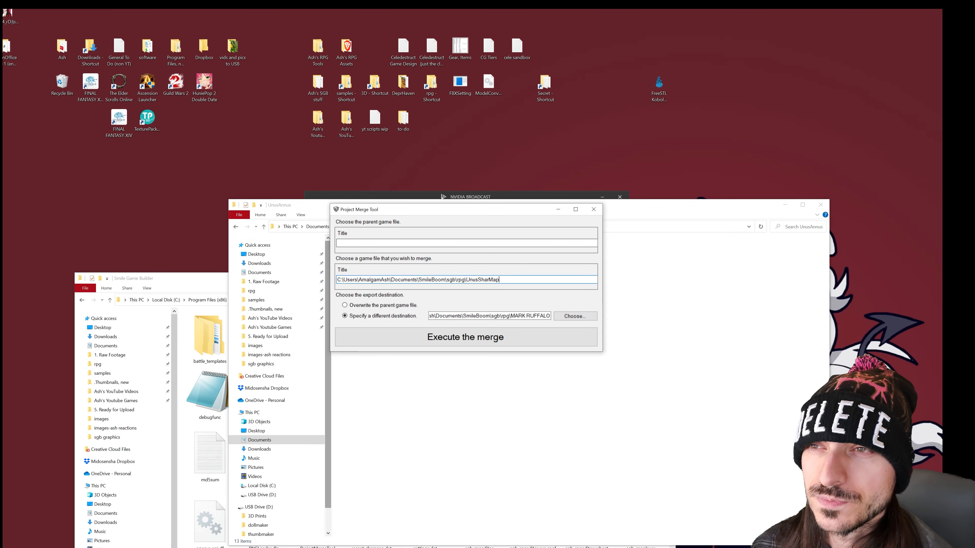
right_click(397, 246)
click(415, 278)
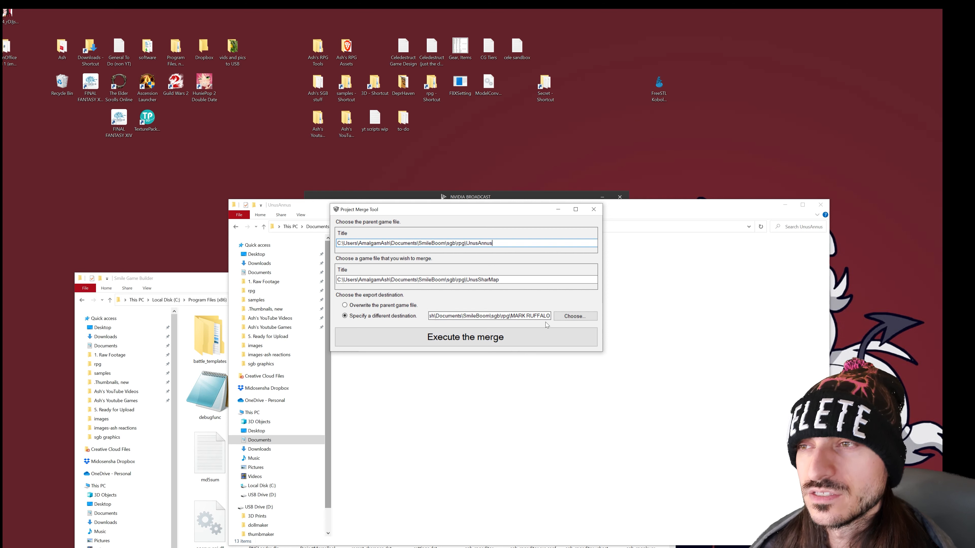
- Start choosing a different export destination and browse to the rpg folder
click(570, 314)
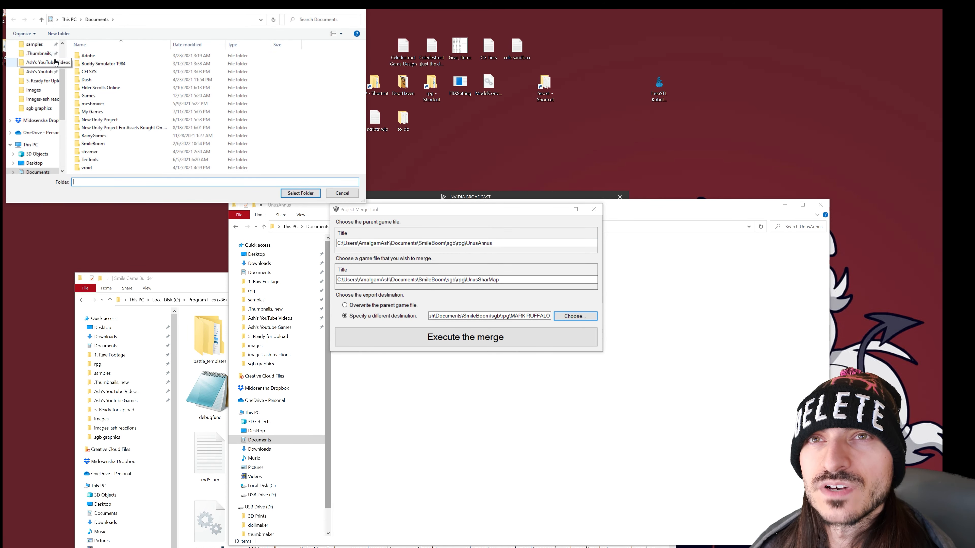
scroll(45, 97, up, 1)
scroll(45, 97, up, 2)
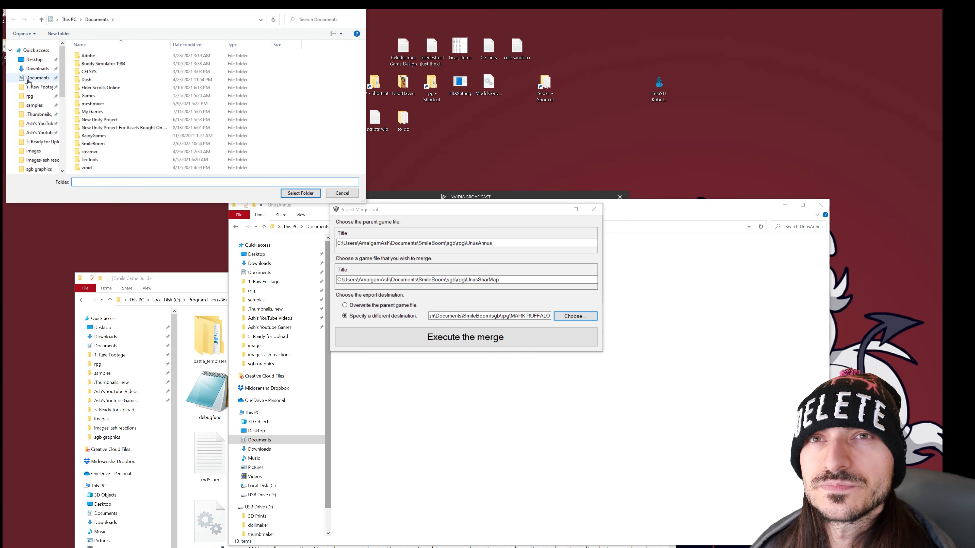
click(30, 96)
- Enter UnusAnnusComplete as the export folder name inside rpg and confirm the folder selection
double_click(77, 181)
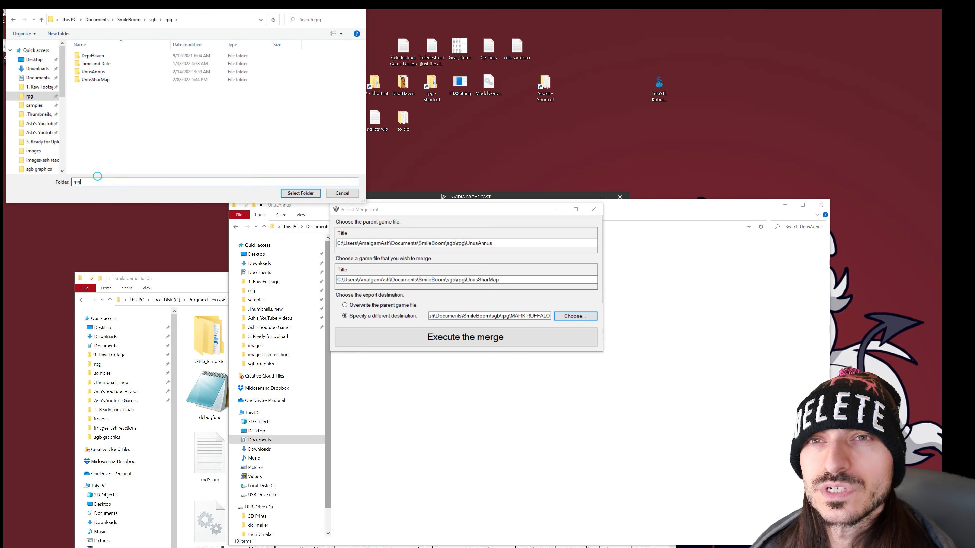
text(U)
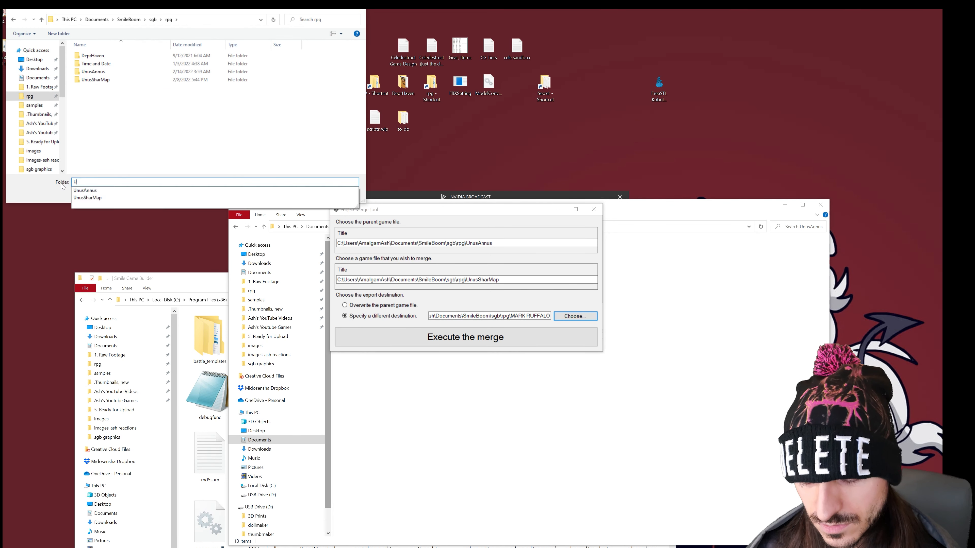
text(nusAnnus)
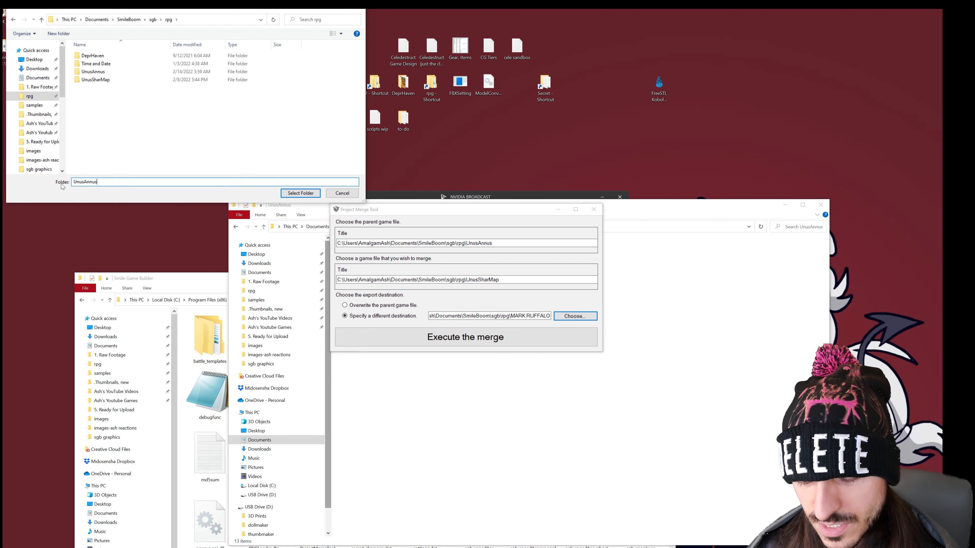
text(With)
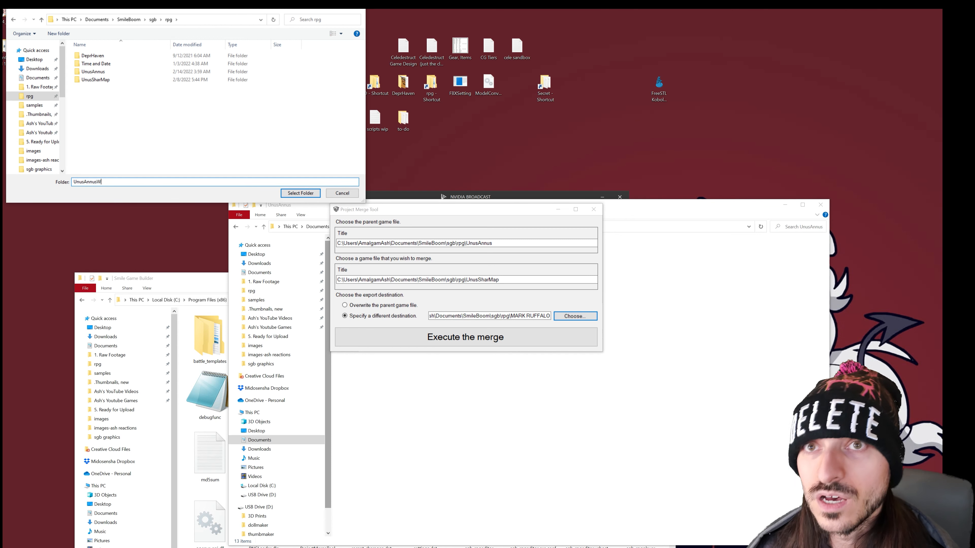
key(BackSpace)
key(BackSpace)
text(sCompl)
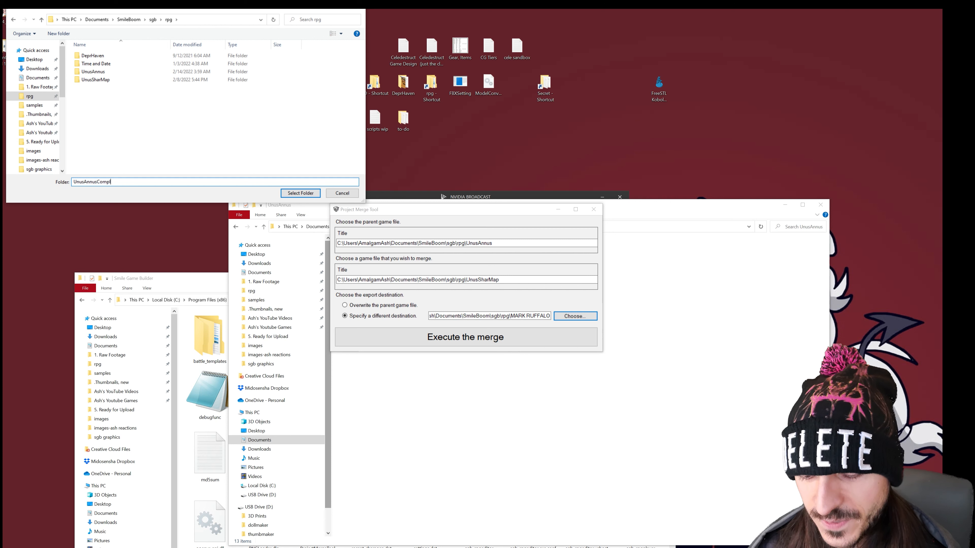
text(ete)
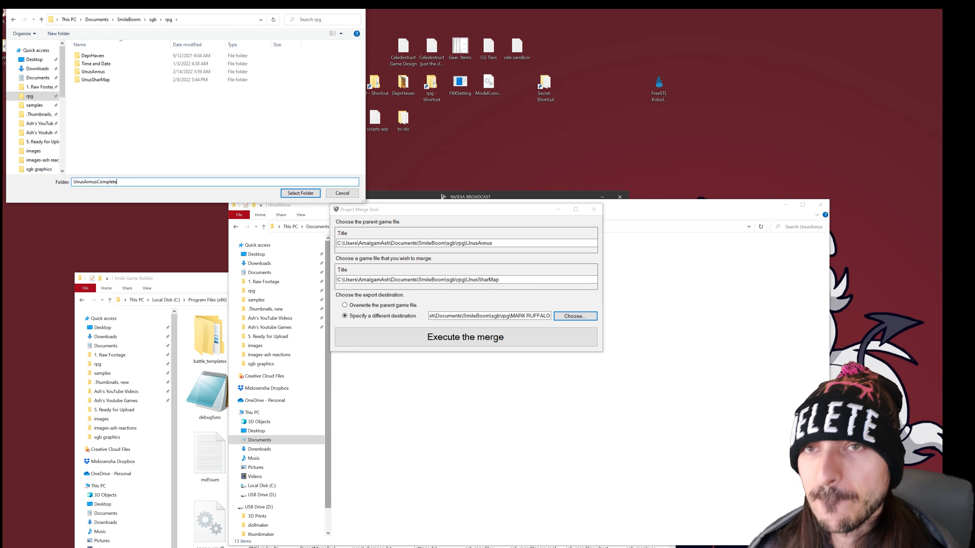
click(304, 195)
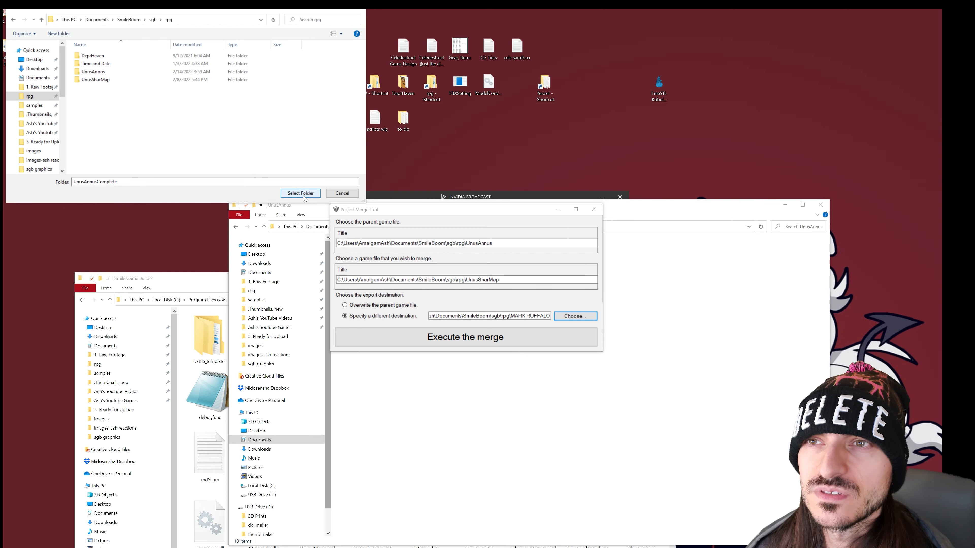
- Create a new folder named UnusAnnusComplete inside the rpg folder
click(501, 282)
right_click(118, 108)
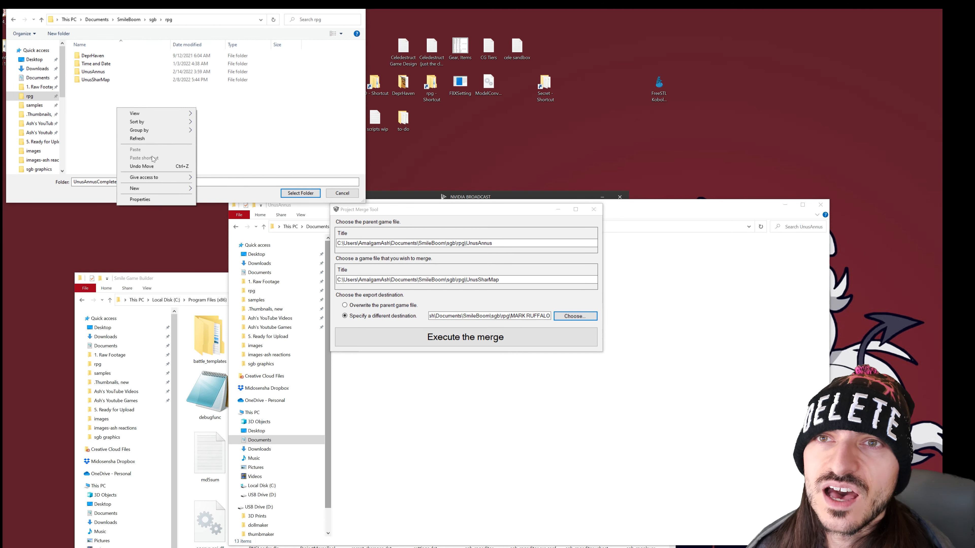
mouse_move(161, 115)
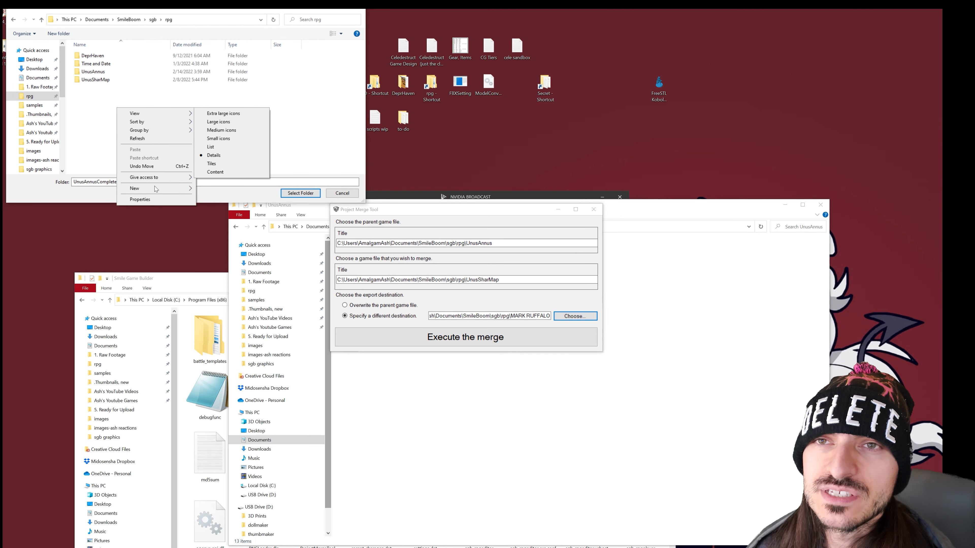
mouse_move(161, 190)
click(209, 189)
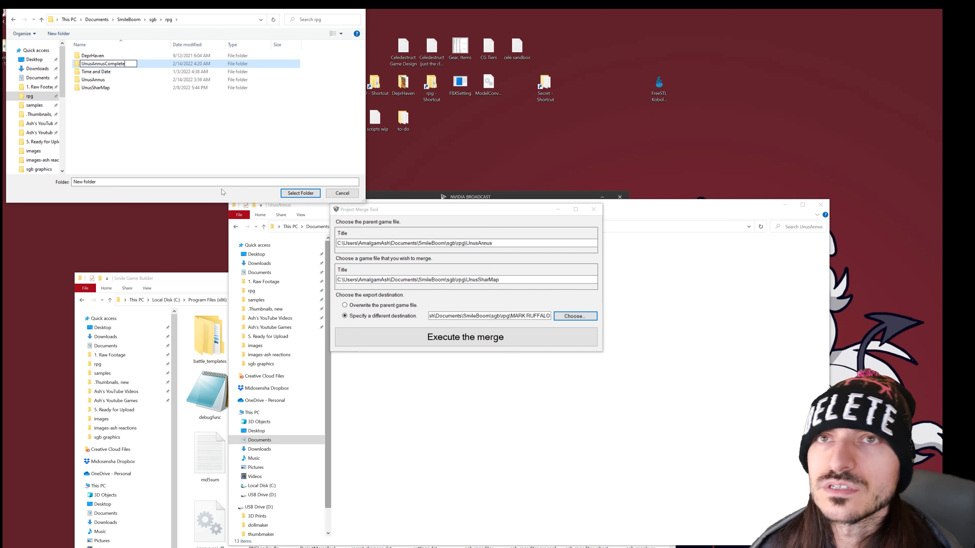
text(UnusAnnusComplete)
key(Return)
- Select the UnusAnnusComplete folder as the export destination and execute the merge
click(124, 80)
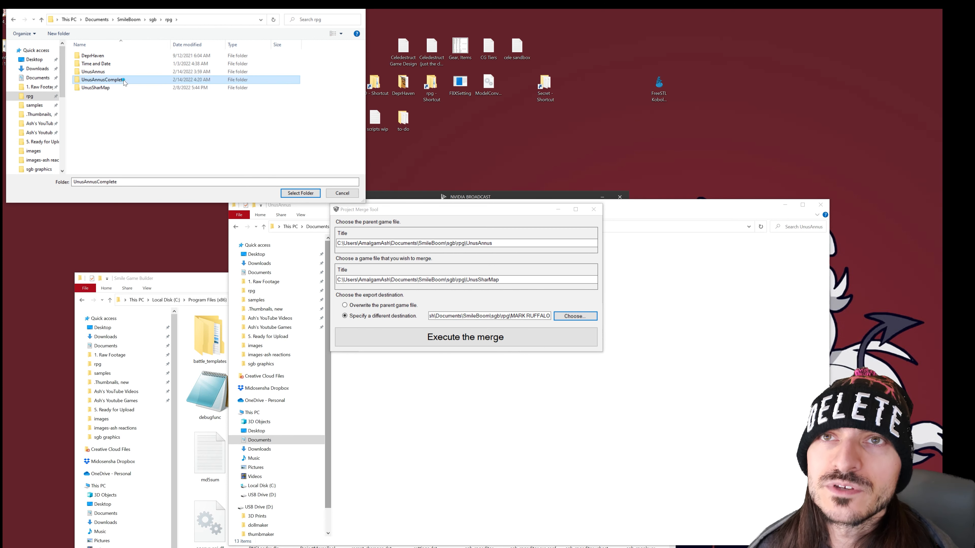
click(300, 193)
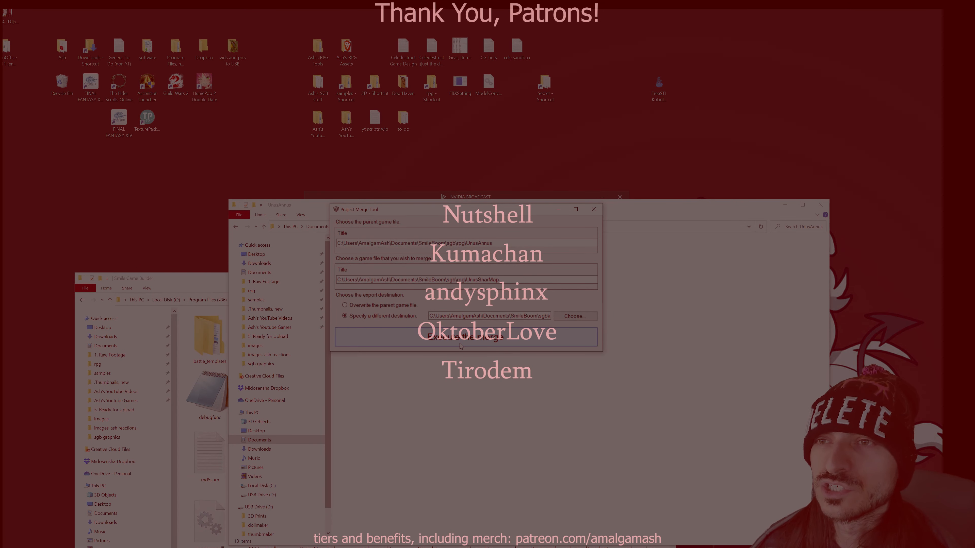
click(461, 345)
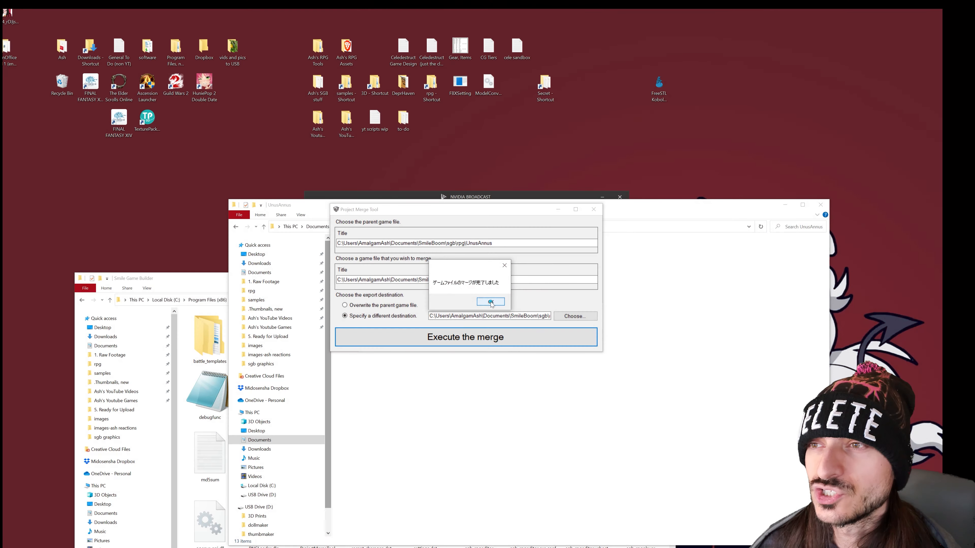
click(491, 302)
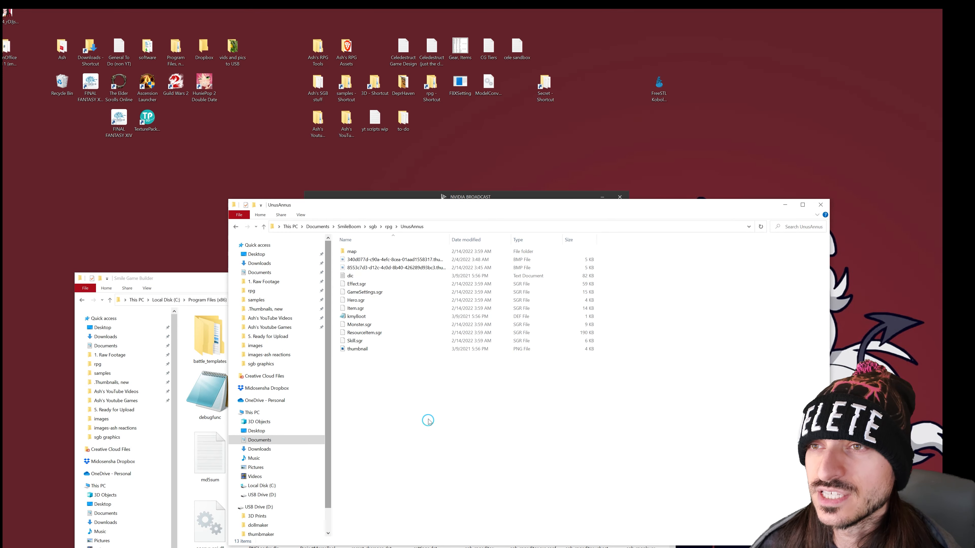
- Examine the exported files and map folder in UnusAnnusComplete and compare them with the original UnusAnnus folder
click(264, 227)
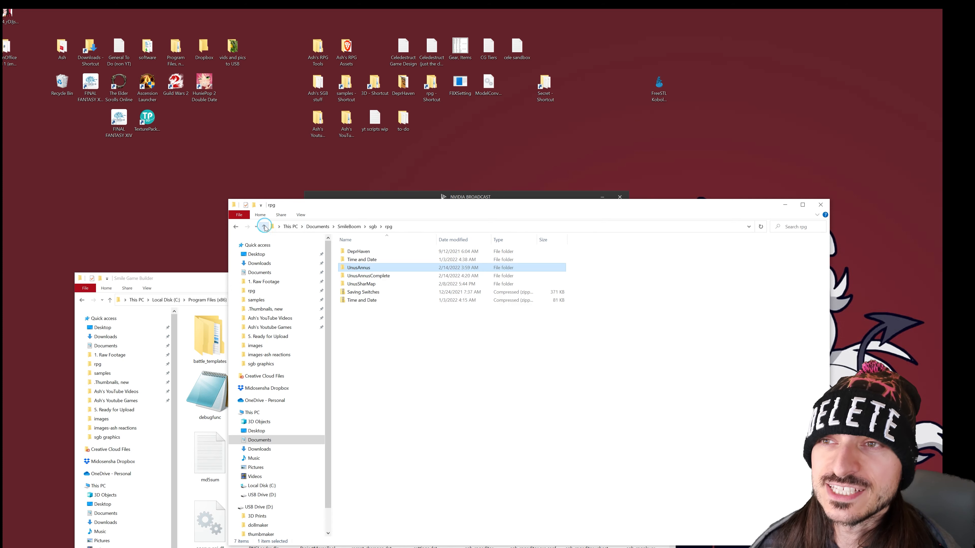
double_click(377, 277)
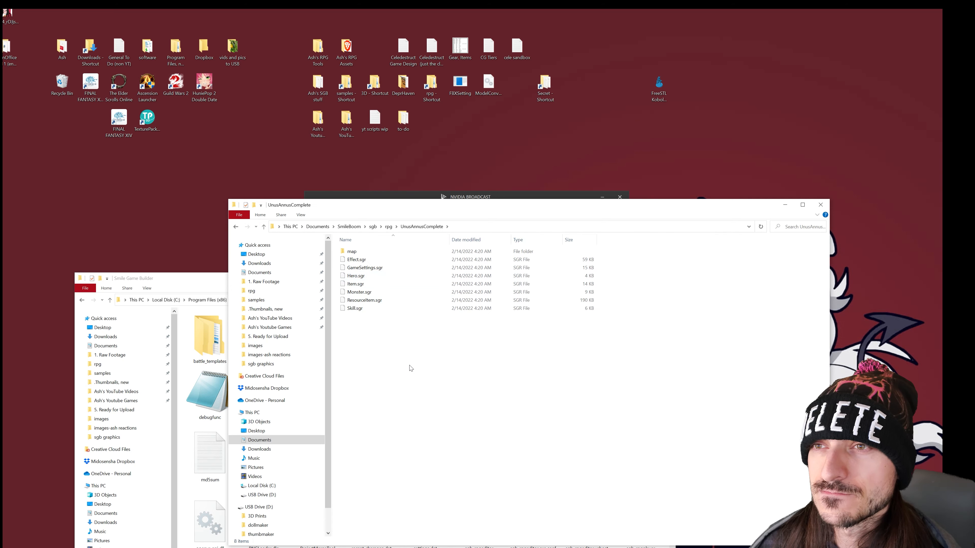
double_click(350, 252)
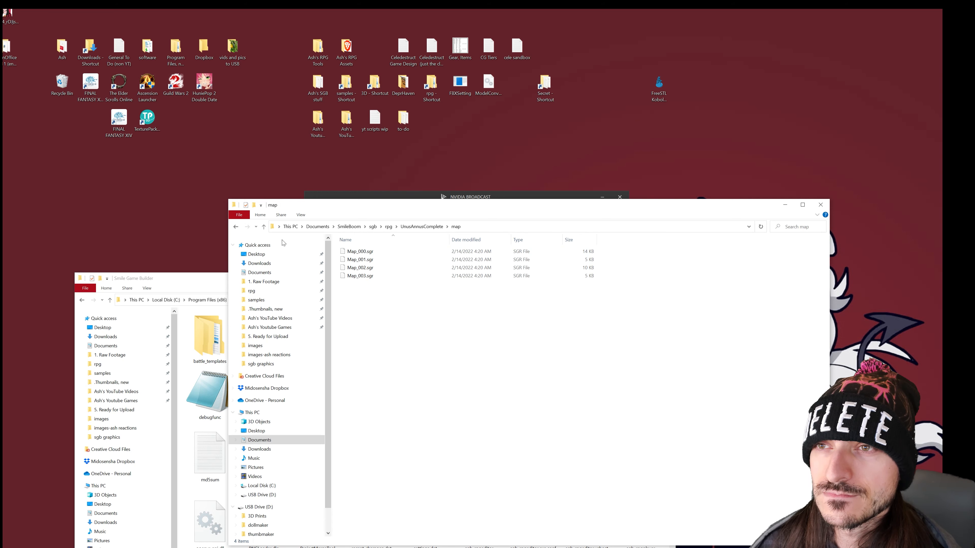
click(264, 227)
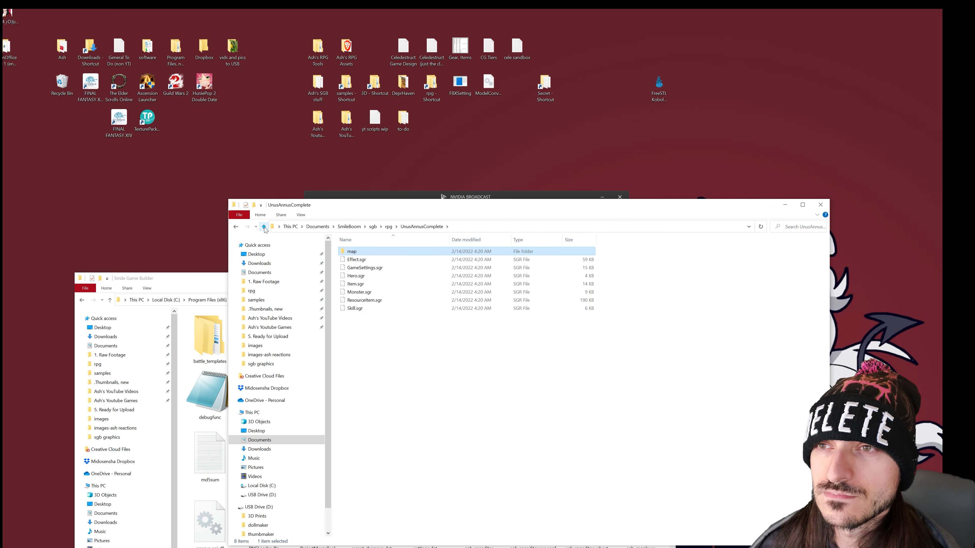
click(264, 227)
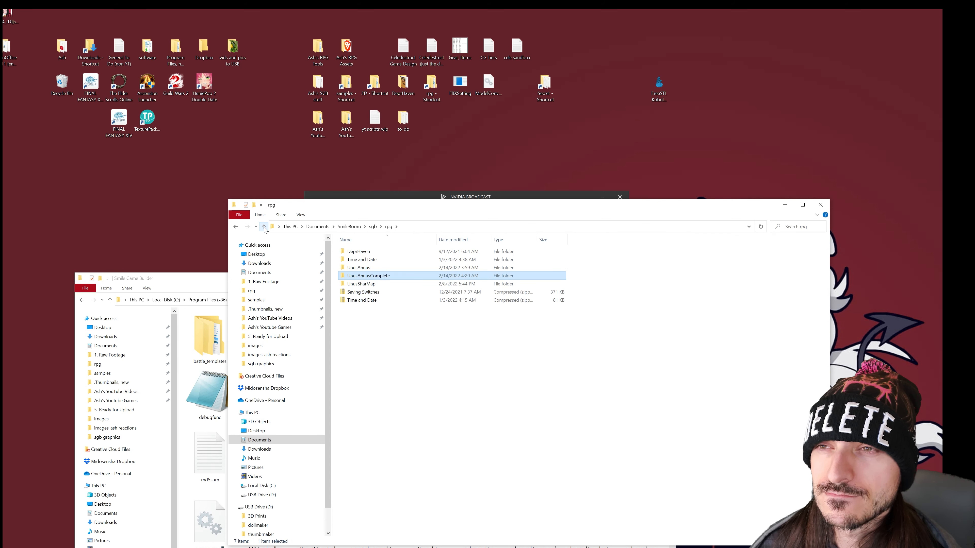
double_click(375, 268)
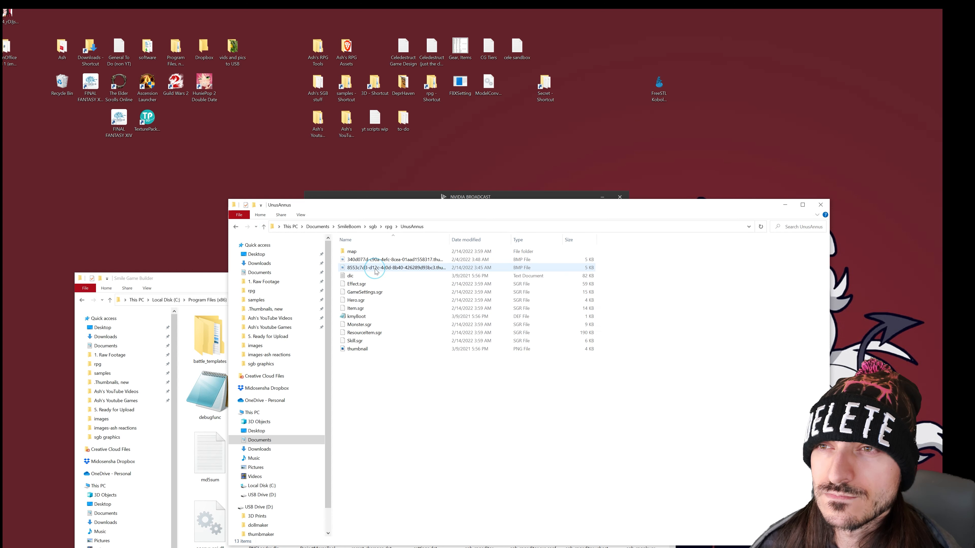
click(263, 227)
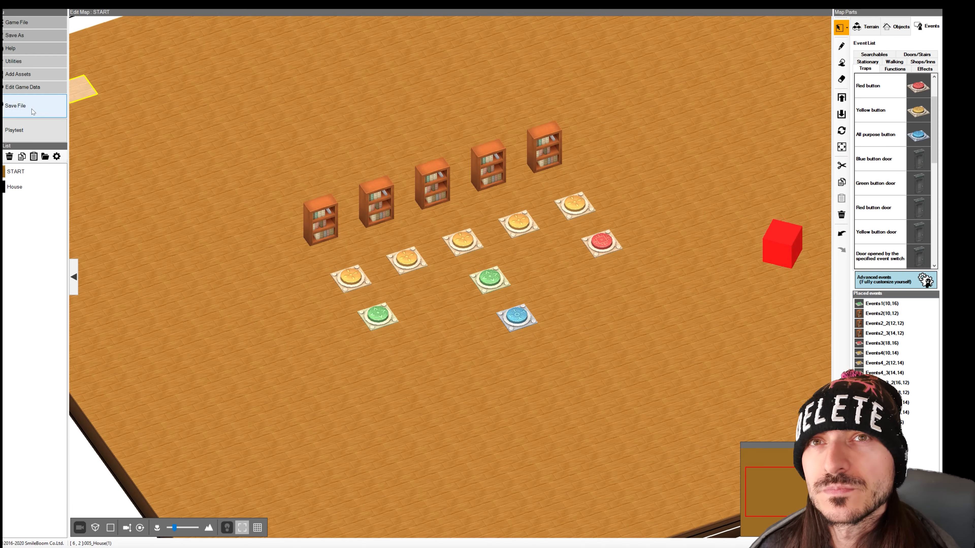
- Save the current project in Smile Game Builder and open the UnusAnnusComplete project from the rpg folder
click(32, 110)
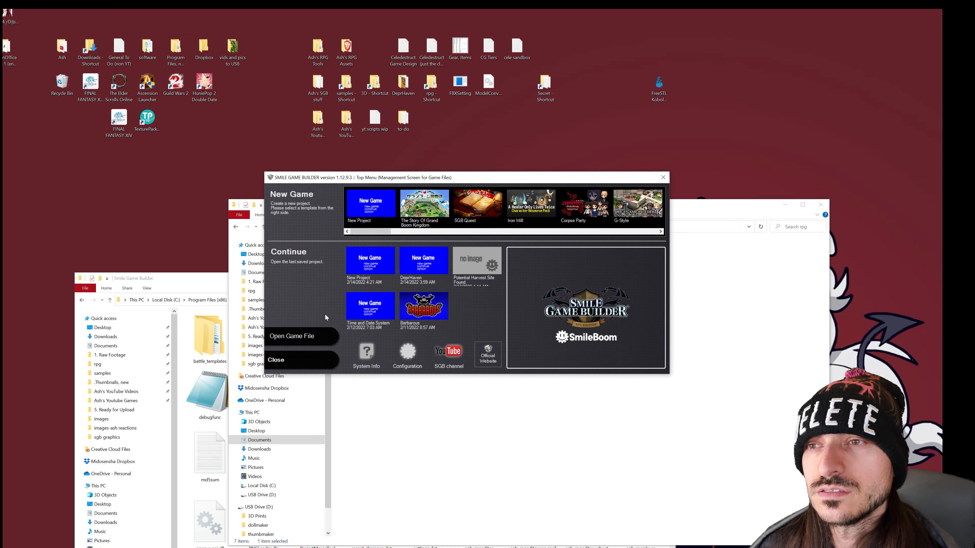
click(303, 336)
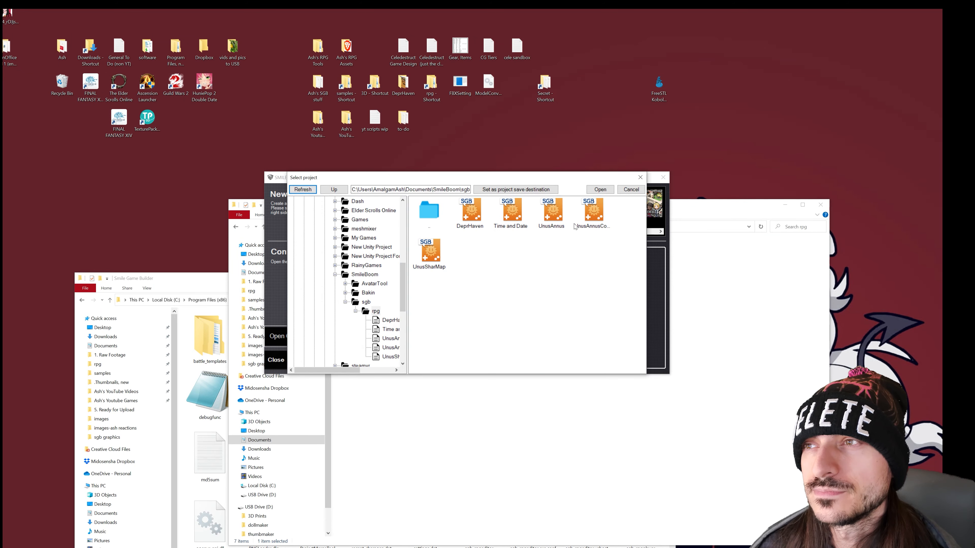
click(583, 219)
click(600, 191)
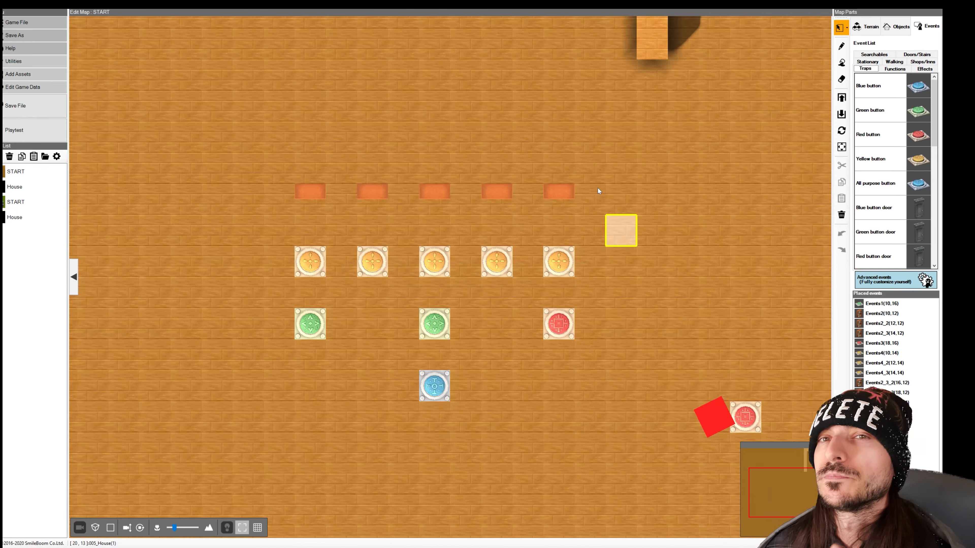
- Open the second START map in the map list and examine its house and yard at an angle
click(21, 203)
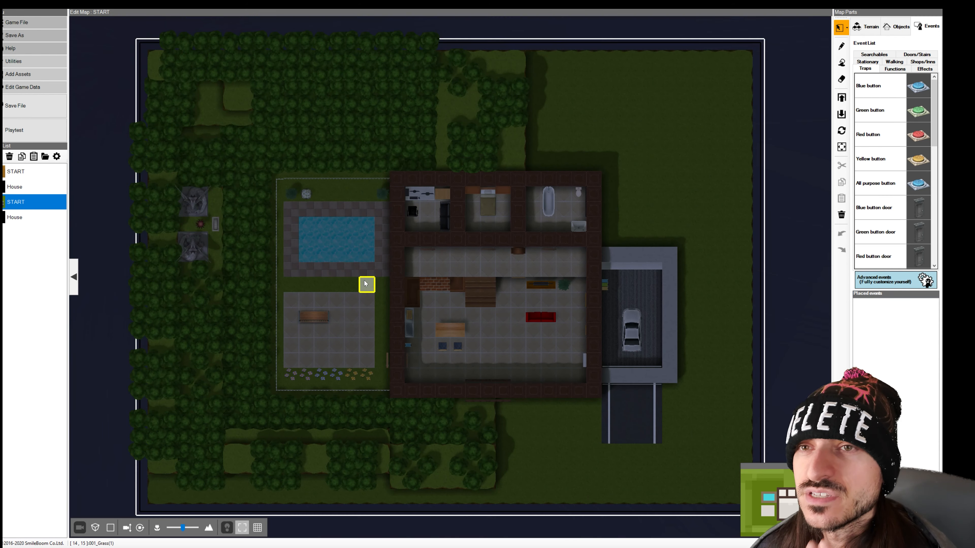
scroll(367, 280, up, 1)
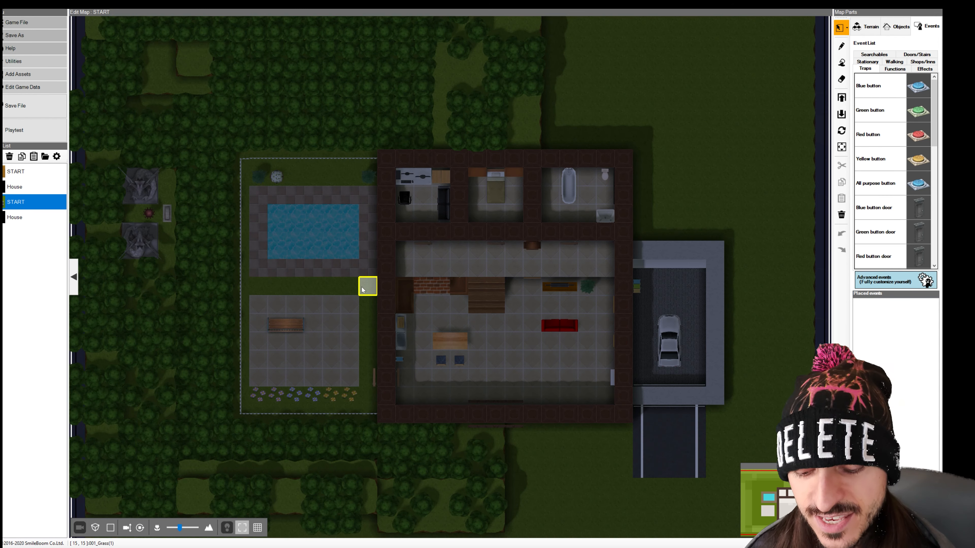
right_drag(362, 287, 381, 233)
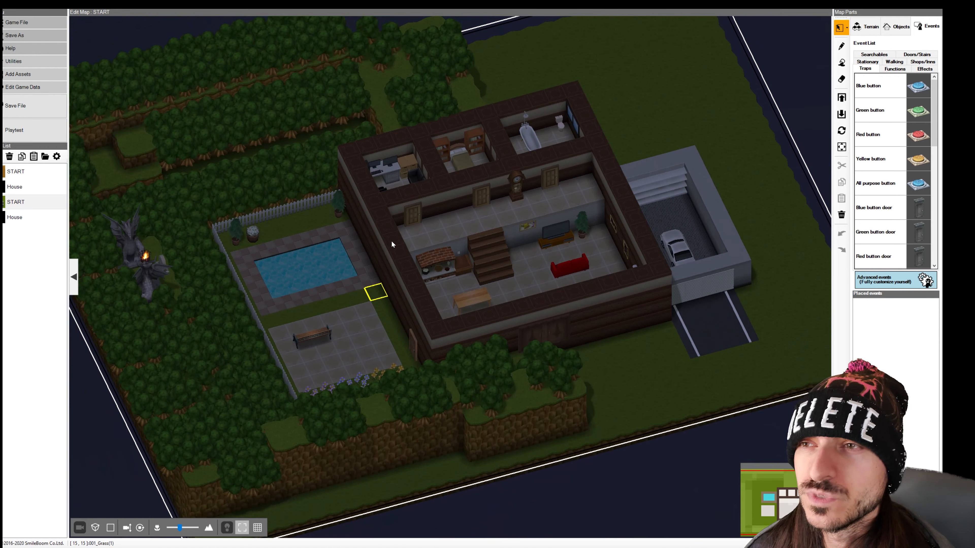
scroll(392, 242, up, 2)
scroll(423, 263, up, 2)
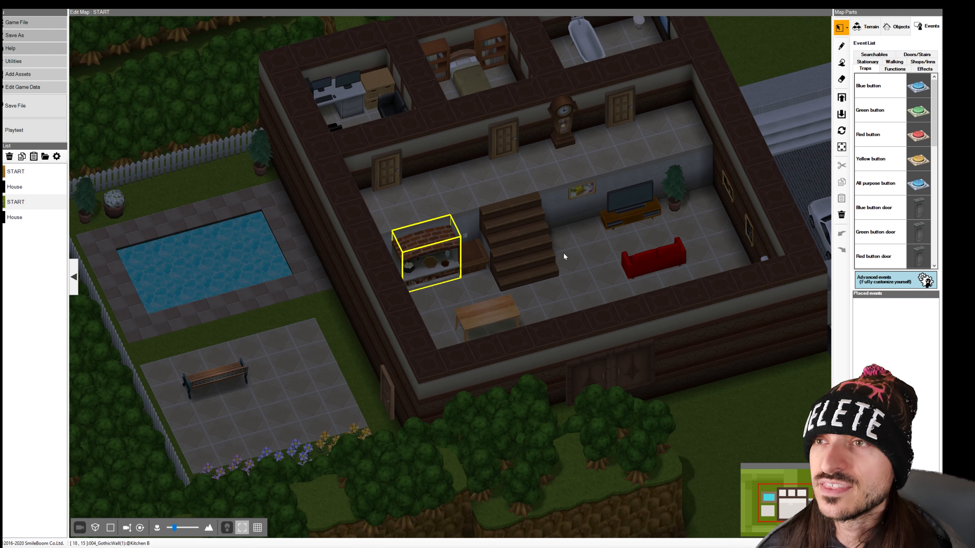
click(540, 311)
right_click(573, 306)
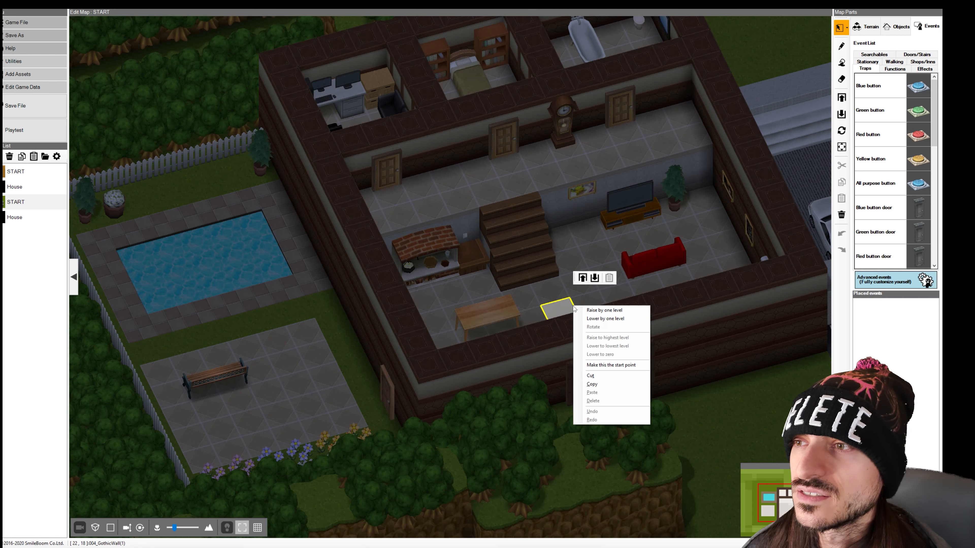
right_click(499, 361)
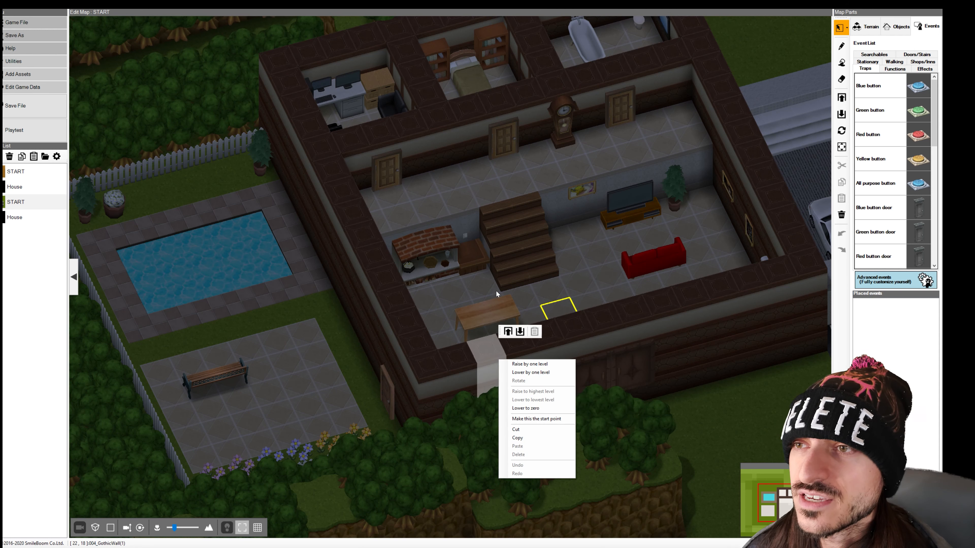
- Set the outdoor START map's light source to Daytime and apply the map settings
click(56, 157)
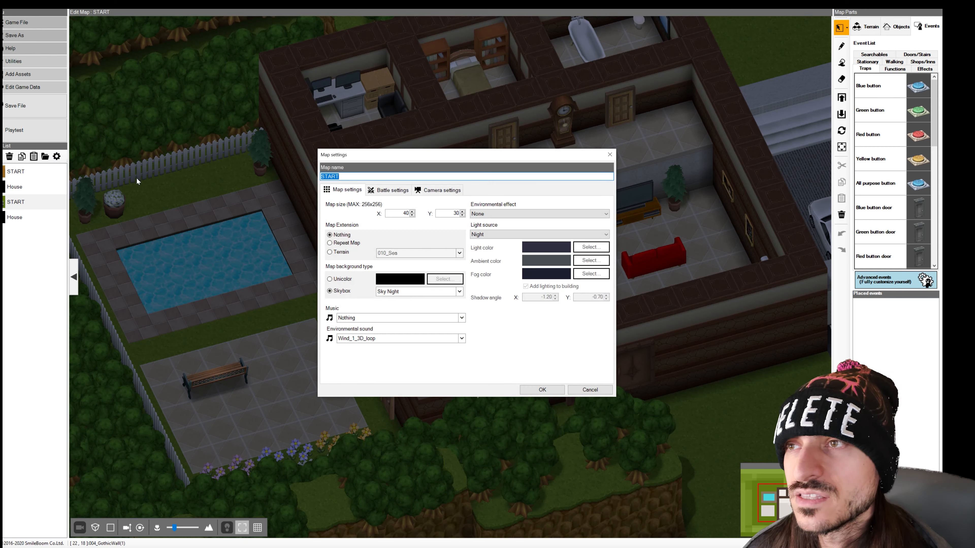
click(587, 234)
click(576, 247)
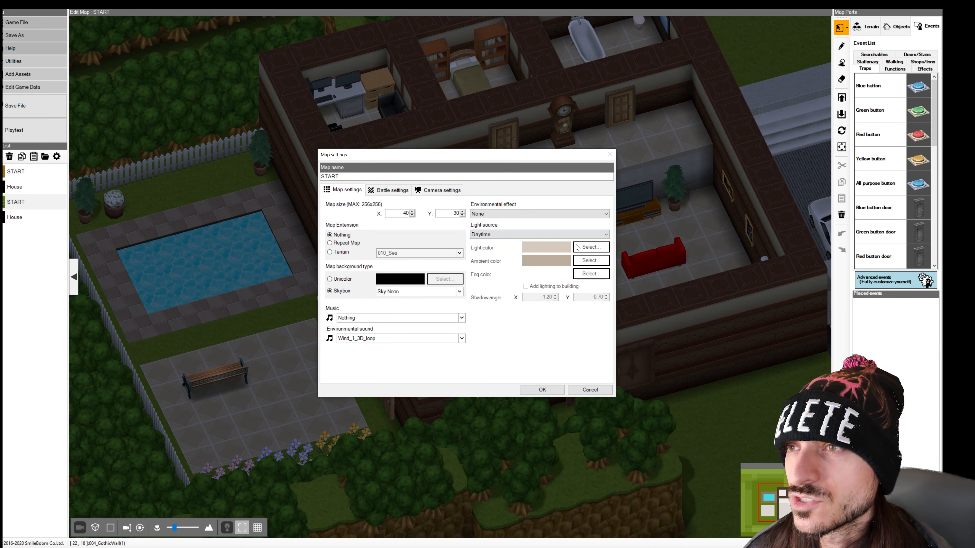
click(541, 390)
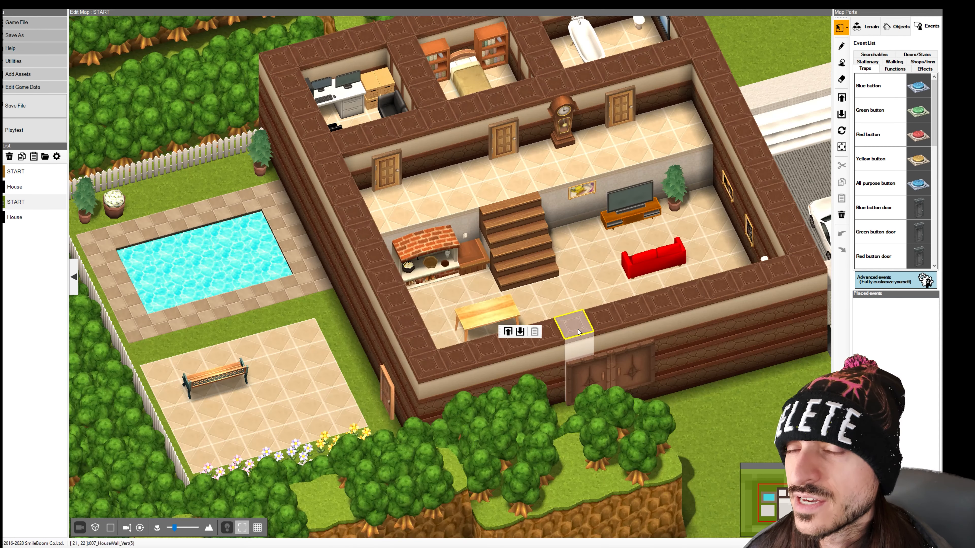
- Move the double Labyrinth Door on the house's front wall one tile toward the garage, clear of the trees
key(d)
middle_drag(566, 337, 499, 307)
key(d)
key(s)
key(s)
key(d)
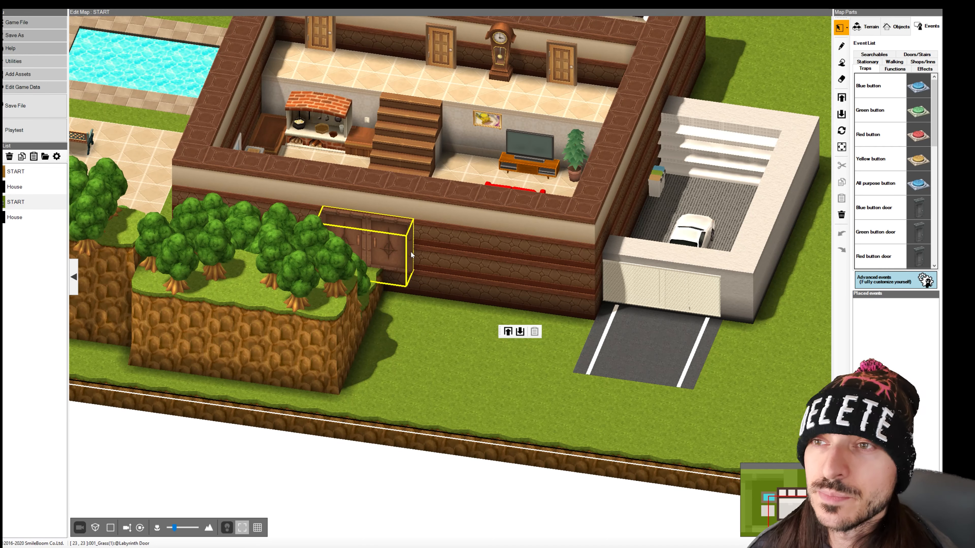
drag(411, 251, 441, 264)
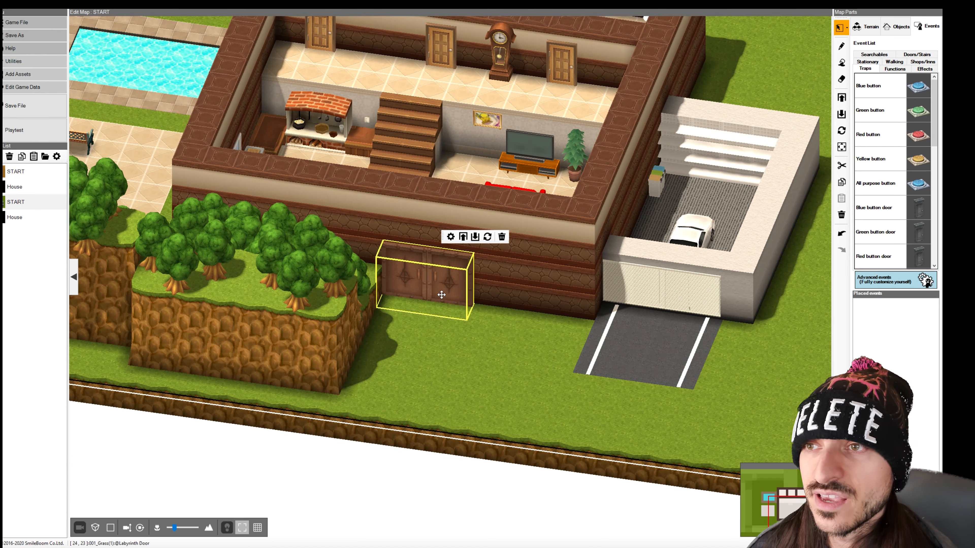
- Examine the house's front door, kitchen, living room furniture and garage from several angles
right_drag(442, 310, 441, 317)
scroll(442, 319, up, 5)
scroll(441, 326, down, 5)
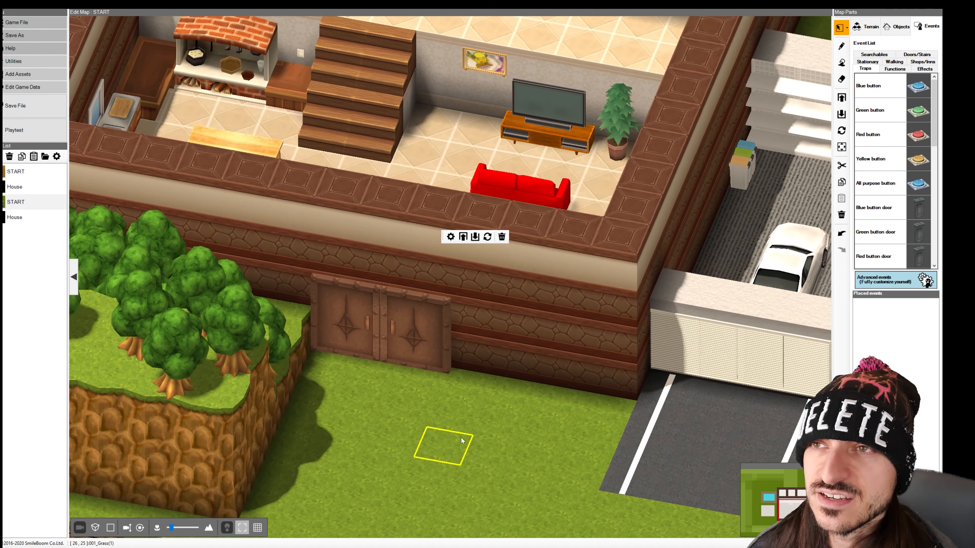
mouse_move(435, 426)
middle_down()
mouse_move(433, 415)
mouse_move(432, 426)
middle_up()
right_drag(431, 426, 434, 439)
scroll(432, 422, down, 3)
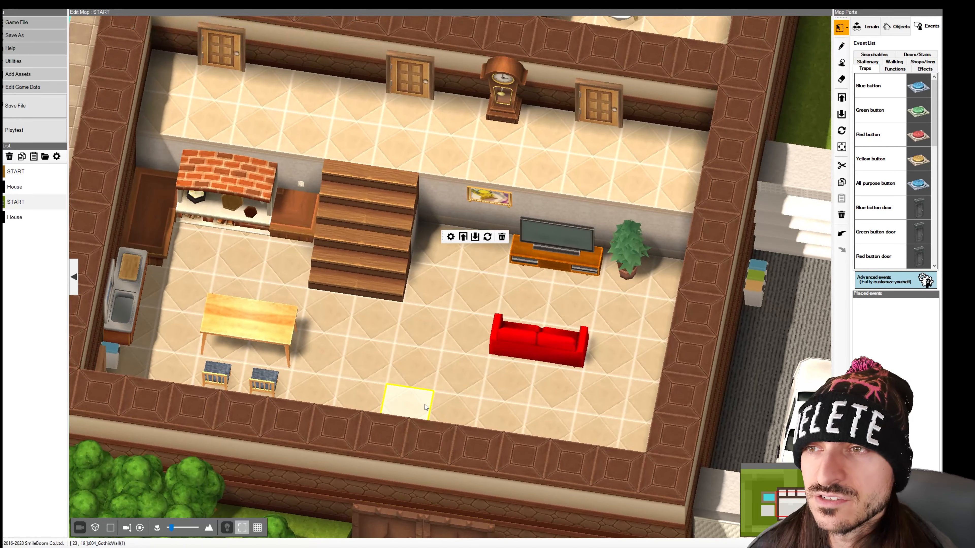
scroll(425, 395, up, 5)
middle_drag(426, 378, 458, 354)
scroll(477, 361, down, 5)
scroll(490, 353, up, 3)
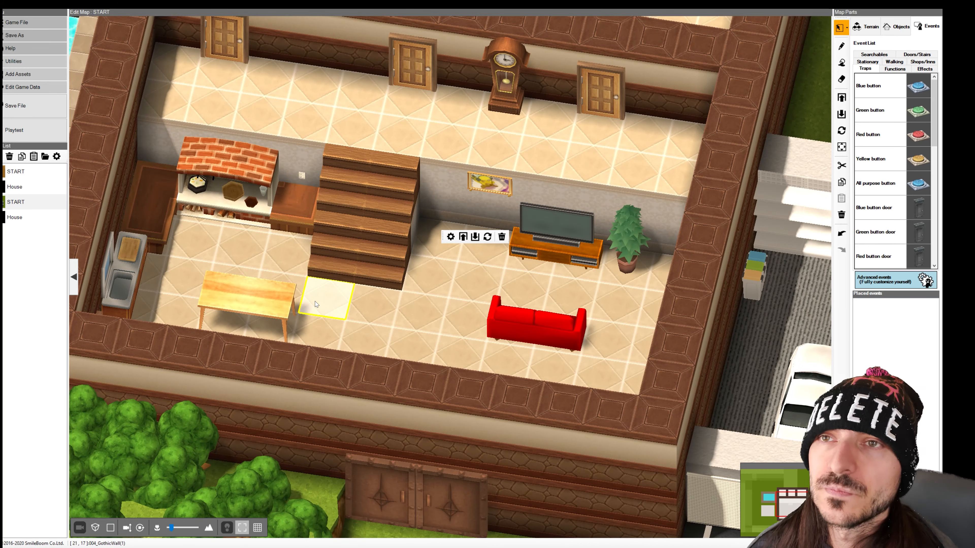
middle_drag(348, 307, 343, 308)
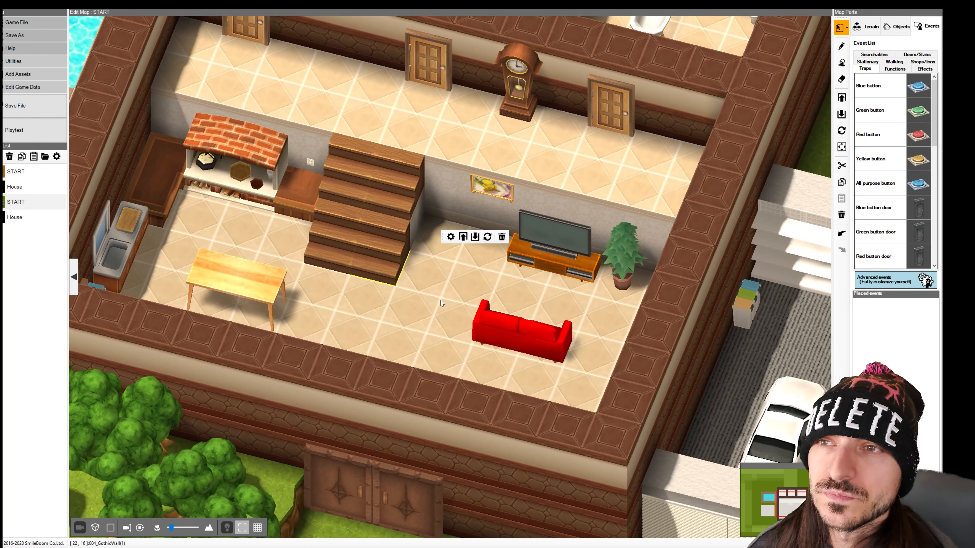
middle_drag(254, 242, 283, 264)
middle_drag(341, 365, 364, 279)
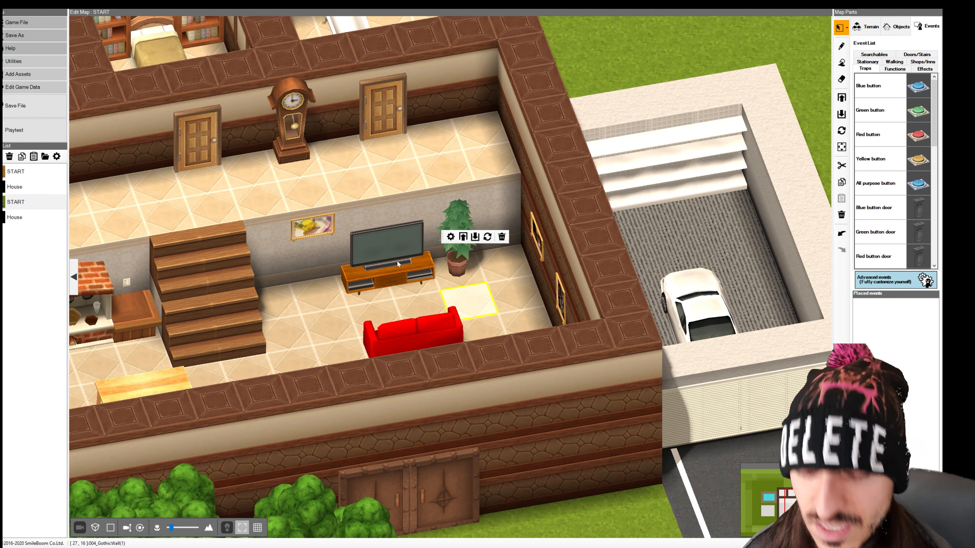
middle_drag(362, 297, 431, 308)
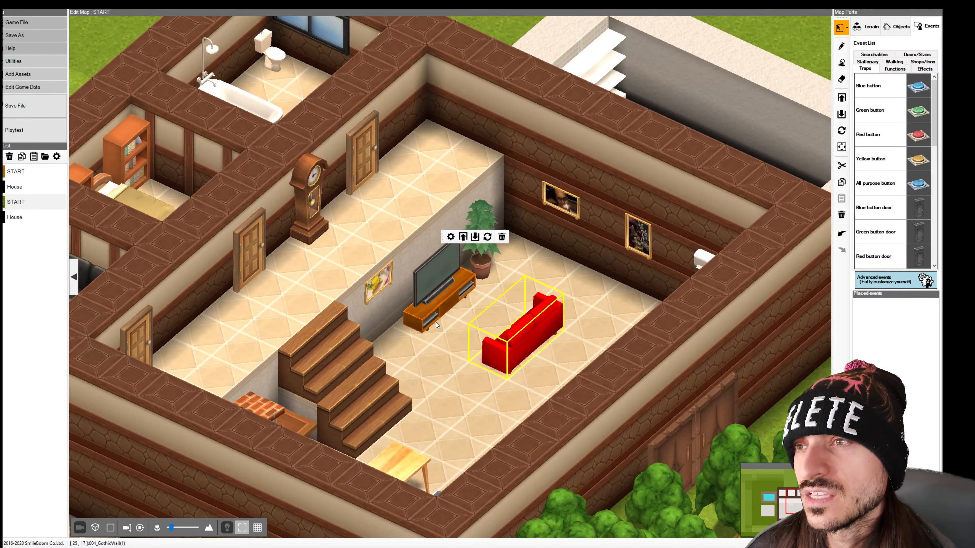
key(d)
middle_drag(564, 292, 481, 319)
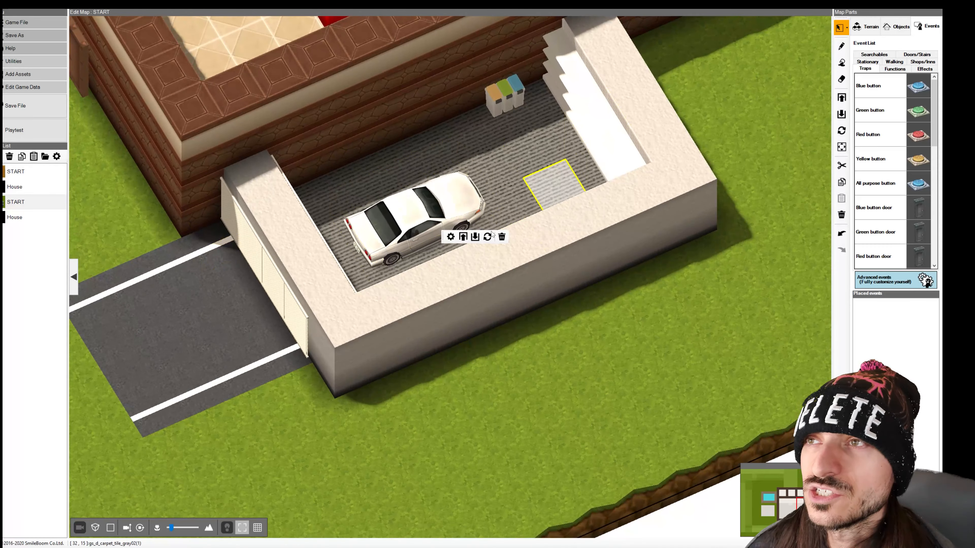
- Examine the outdoor START map's swimming pool, fenced patio and surrounding trees beside the house from several angles
mouse_move(532, 169)
right_down()
mouse_move(518, 169)
mouse_move(534, 156)
right_up()
mouse_move(534, 157)
middle_down()
mouse_move(535, 141)
mouse_move(544, 144)
middle_up()
key(w)
key(a)
middle_drag(542, 226, 567, 225)
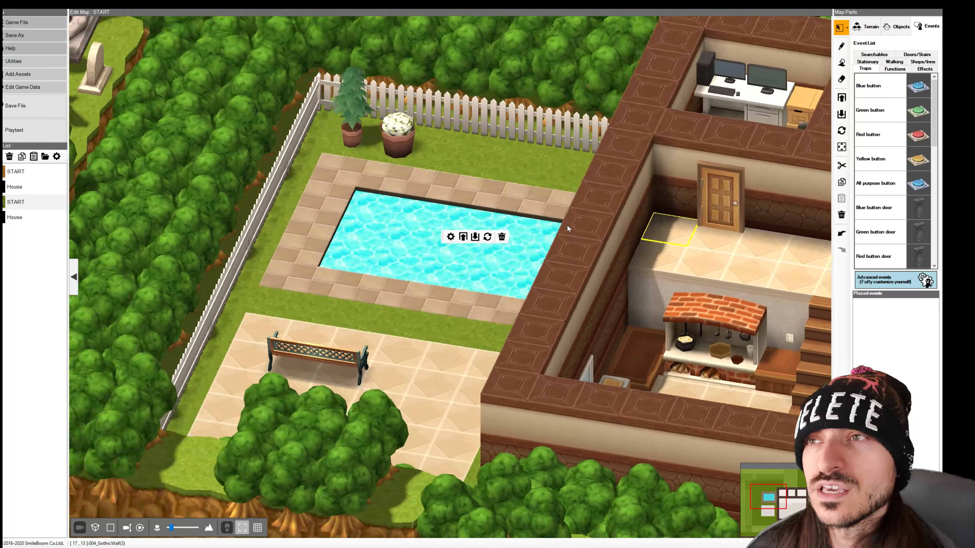
scroll(567, 226, up, 5)
key(s)
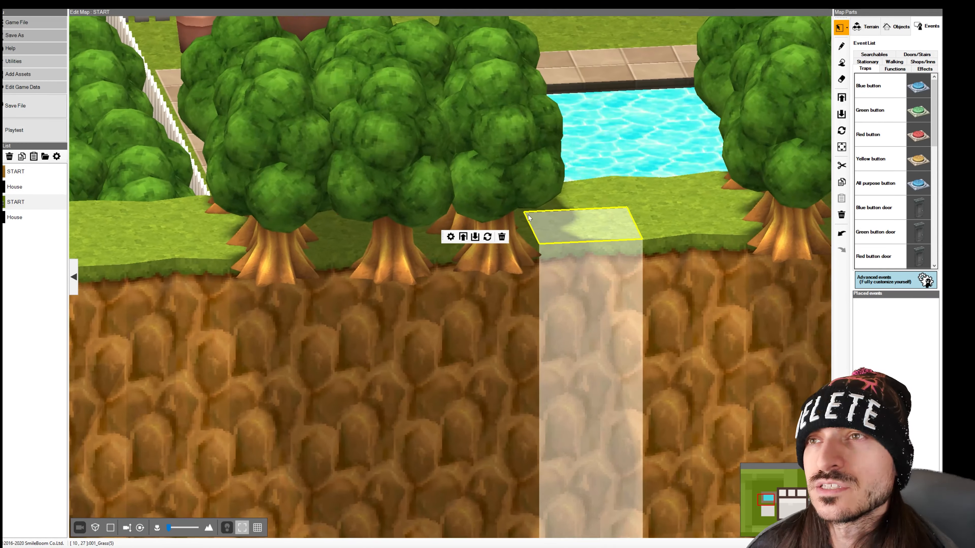
scroll(529, 217, down, 3)
middle_drag(522, 225, 543, 221)
scroll(521, 238, down, 3)
scroll(526, 226, up, 2)
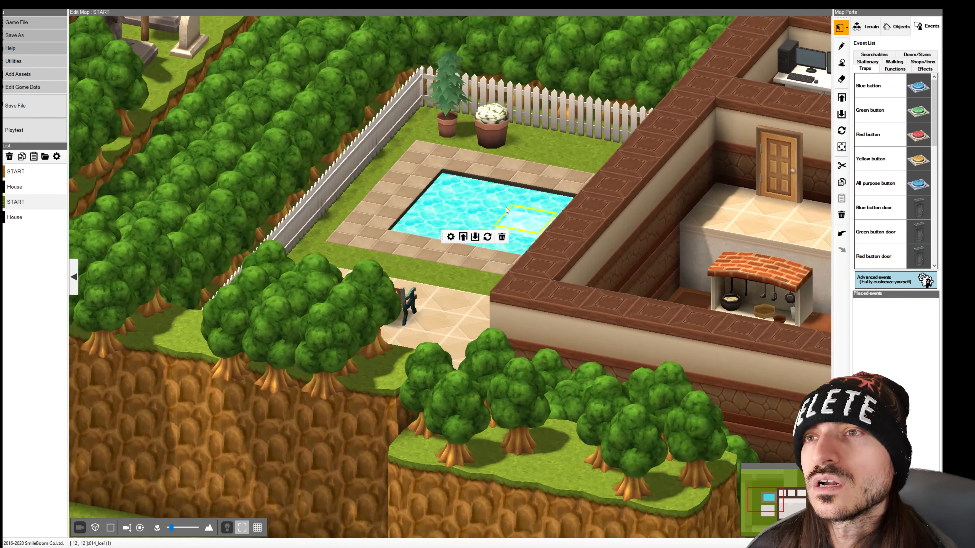
right_drag(483, 149, 484, 205)
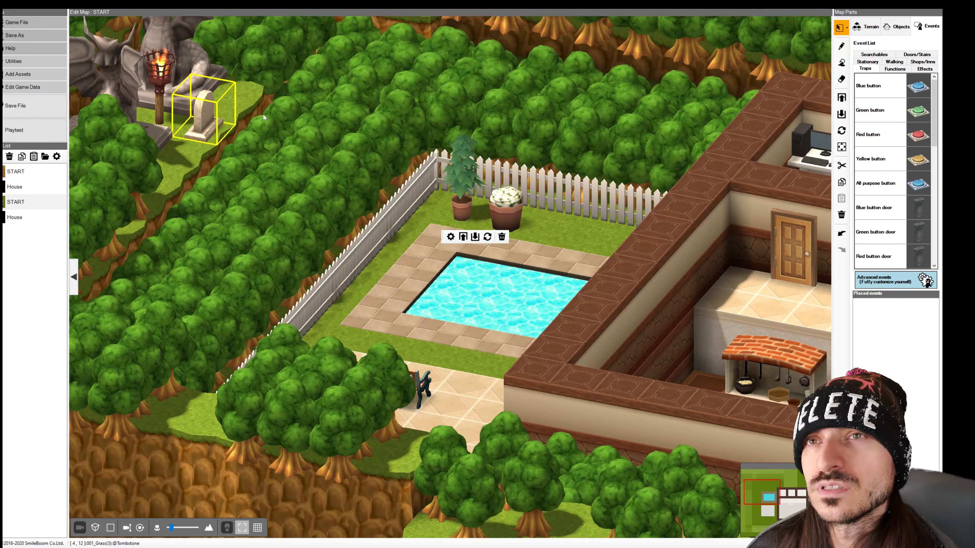
right_drag(475, 259, 374, 251)
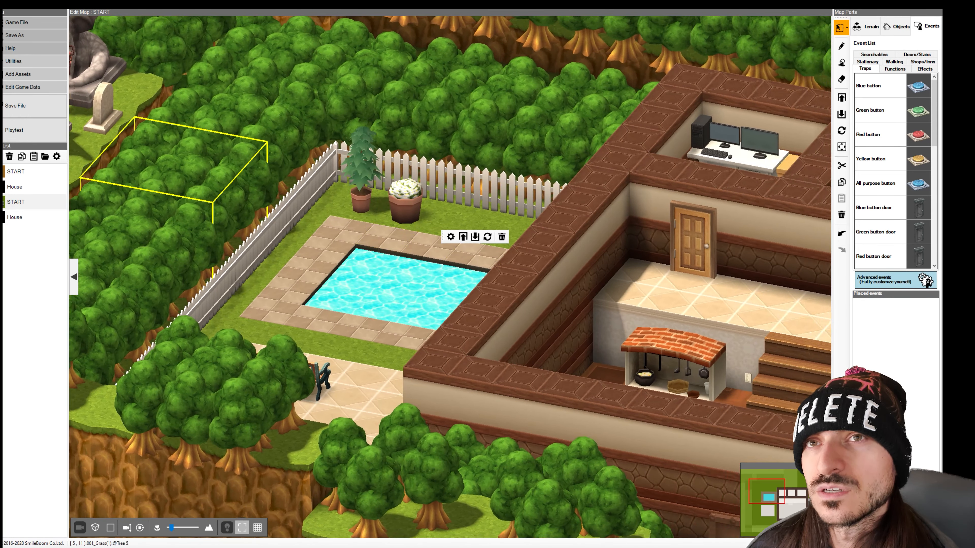
- Examine the house's hallway, office, bedroom, bathroom and living area, and view the whole property from above
right_drag(606, 311, 592, 296)
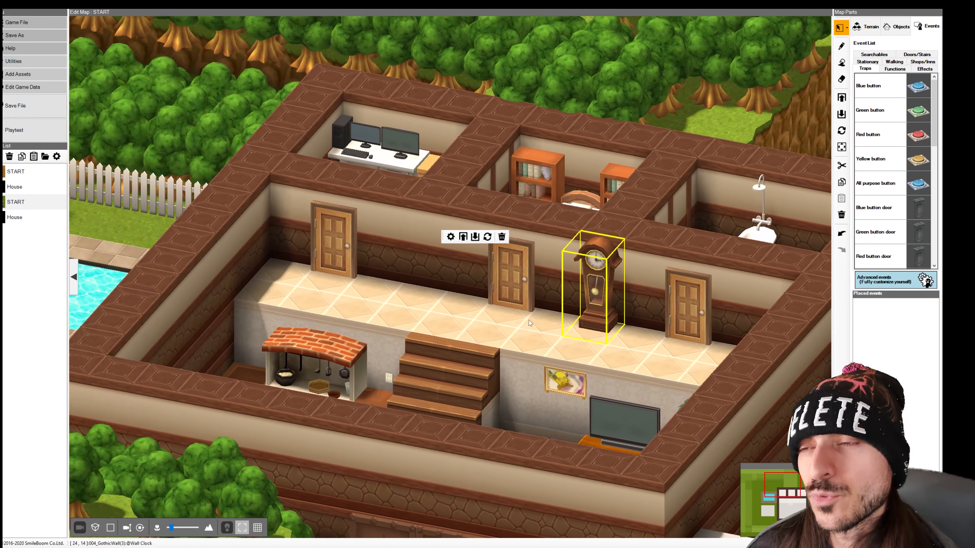
right_drag(516, 352, 555, 375)
right_drag(466, 244, 432, 348)
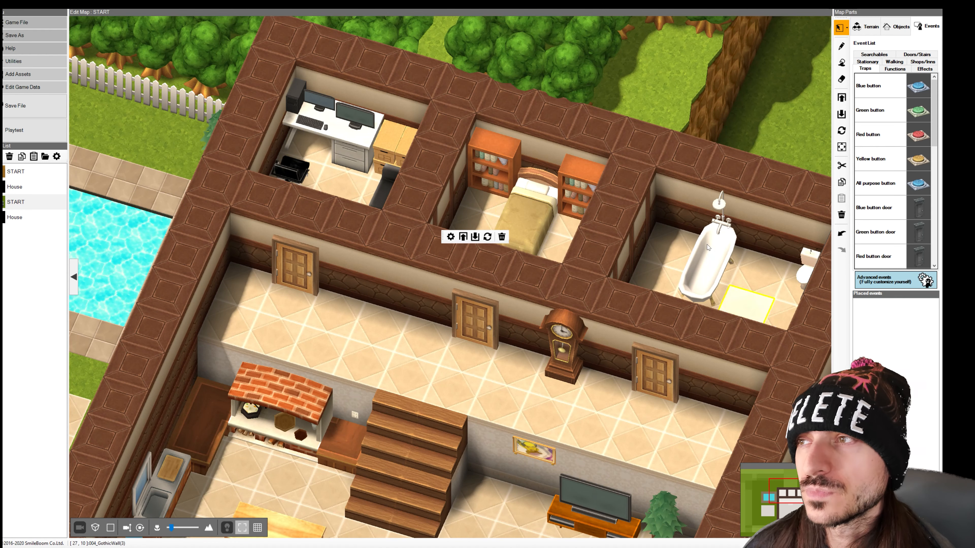
key(Down)
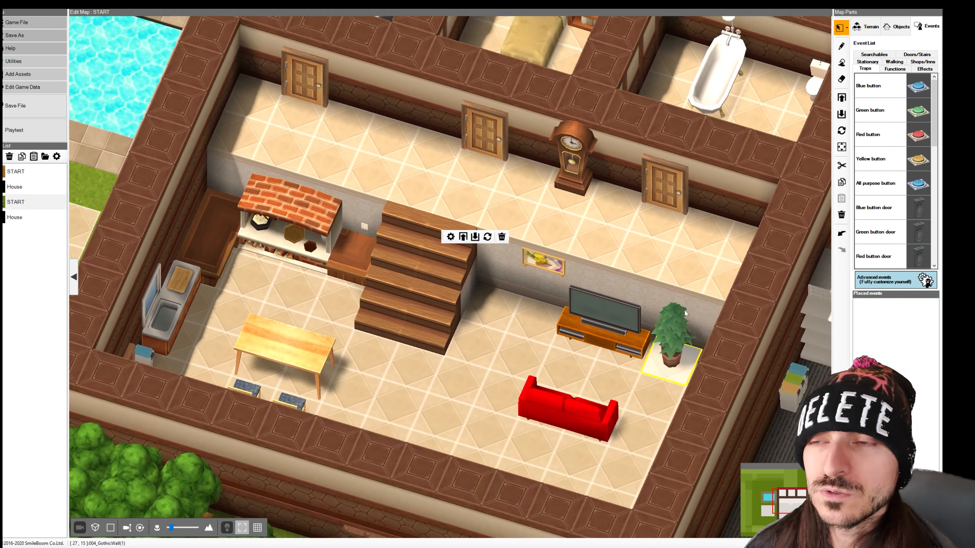
scroll(684, 311, down, 2)
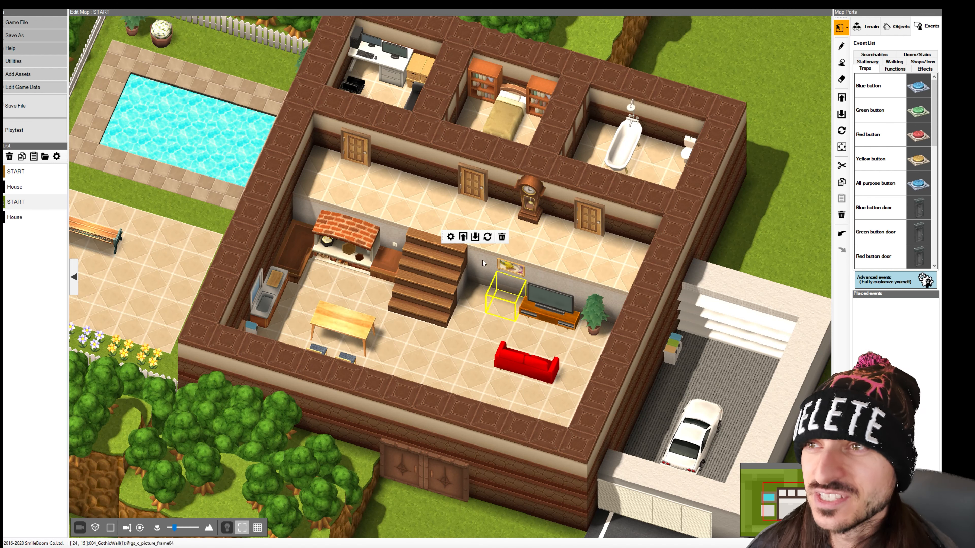
scroll(550, 222, down, 2)
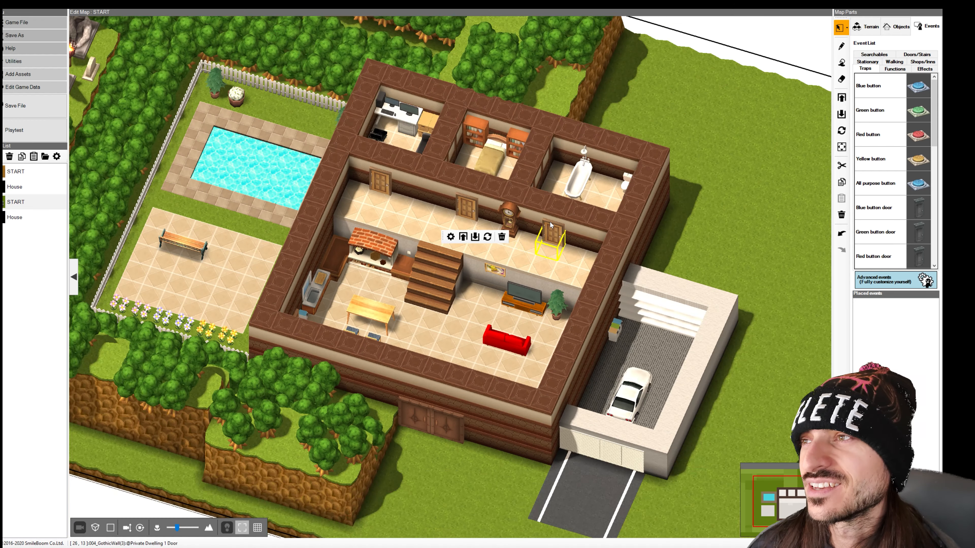
scroll(579, 200, down, 4)
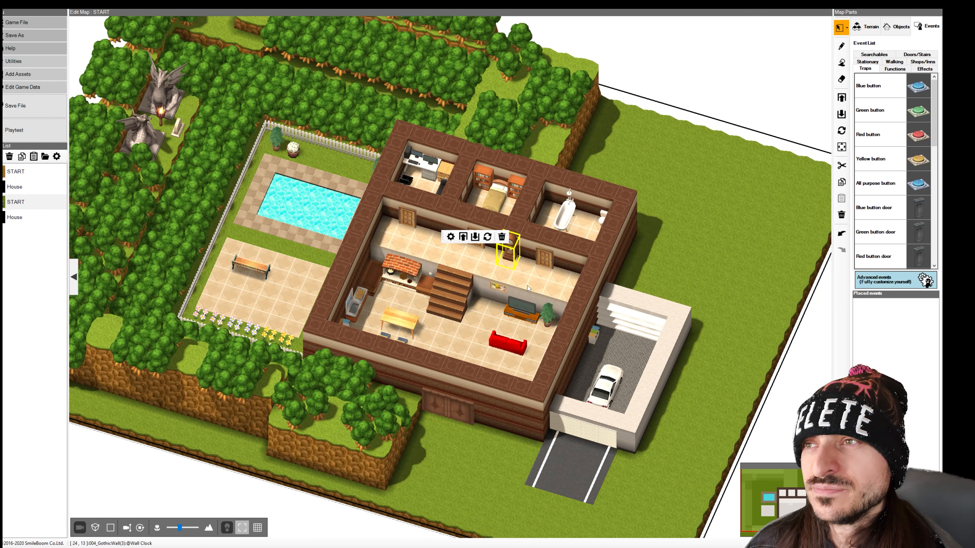
scroll(510, 284, up, 2)
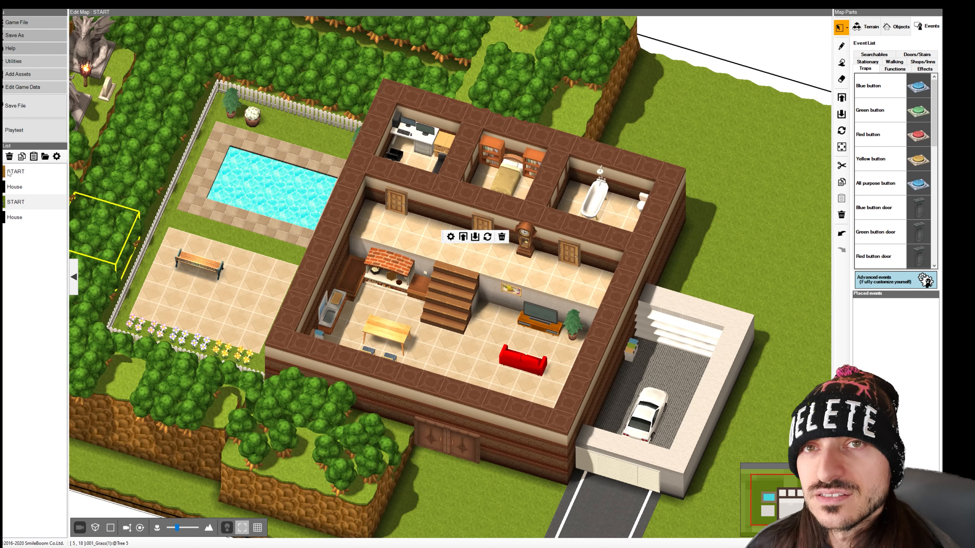
- Open the first START map and view the character and item models in the resource archive
double_click(23, 171)
scroll(520, 304, down, 2)
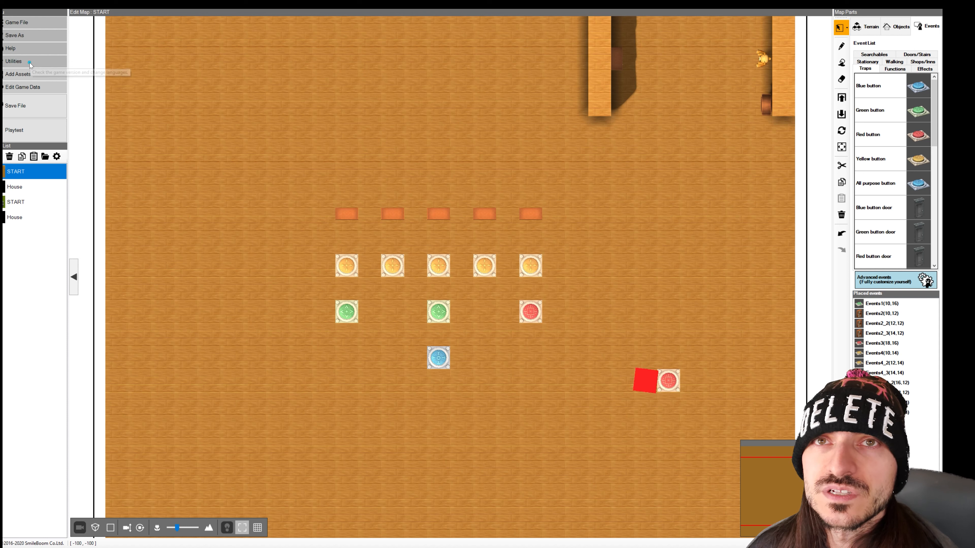
click(18, 73)
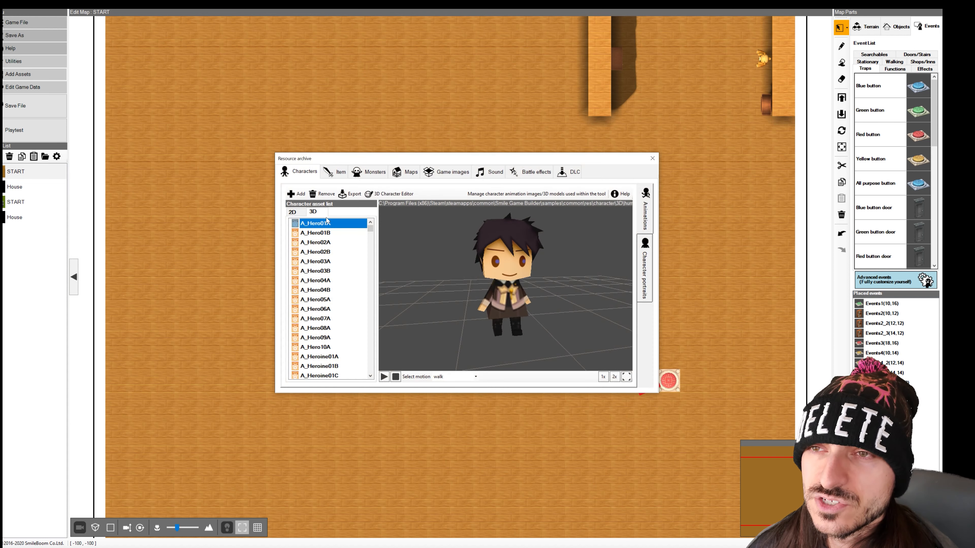
click(338, 171)
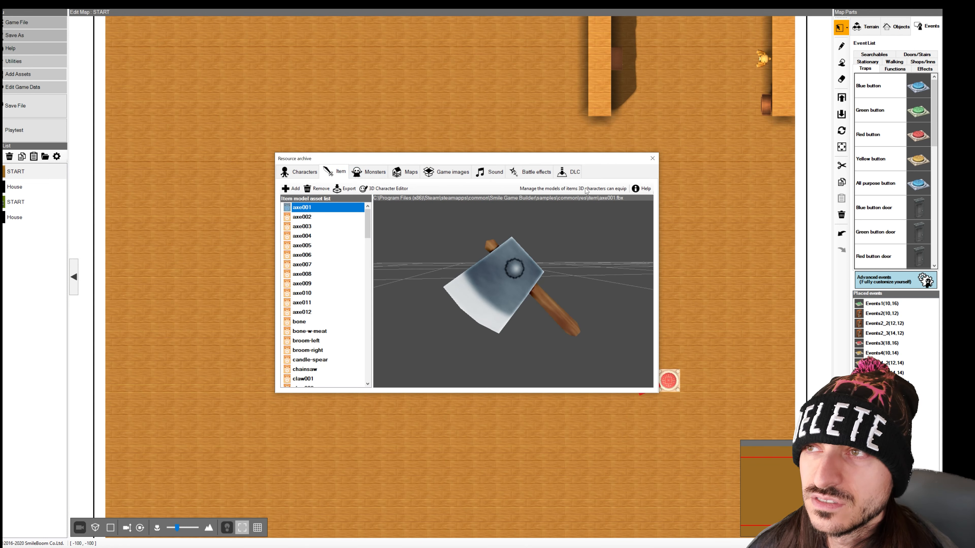
click(651, 159)
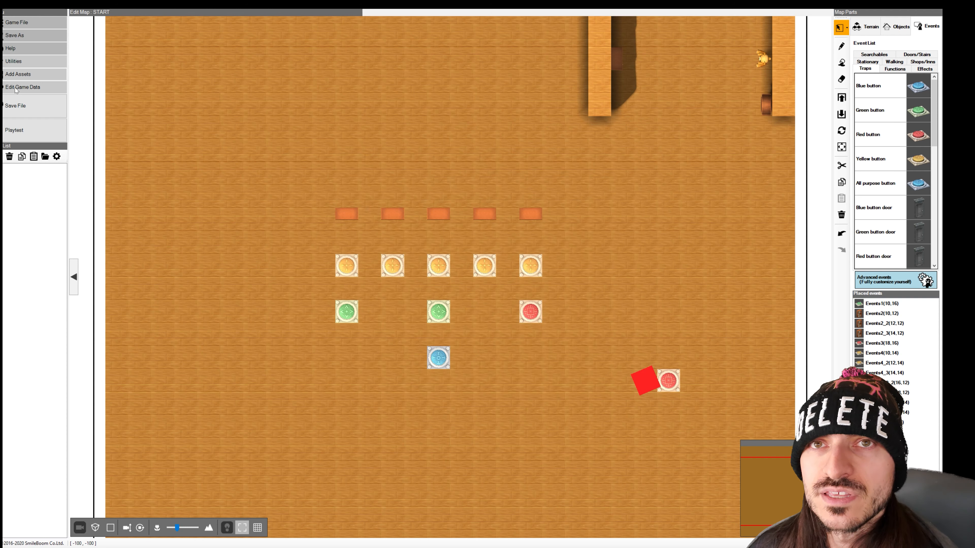
- Browse the placeable 3D object models in the JM_TalkingTree, Horror_sys and Gatyle categories
click(931, 91)
click(898, 28)
click(892, 69)
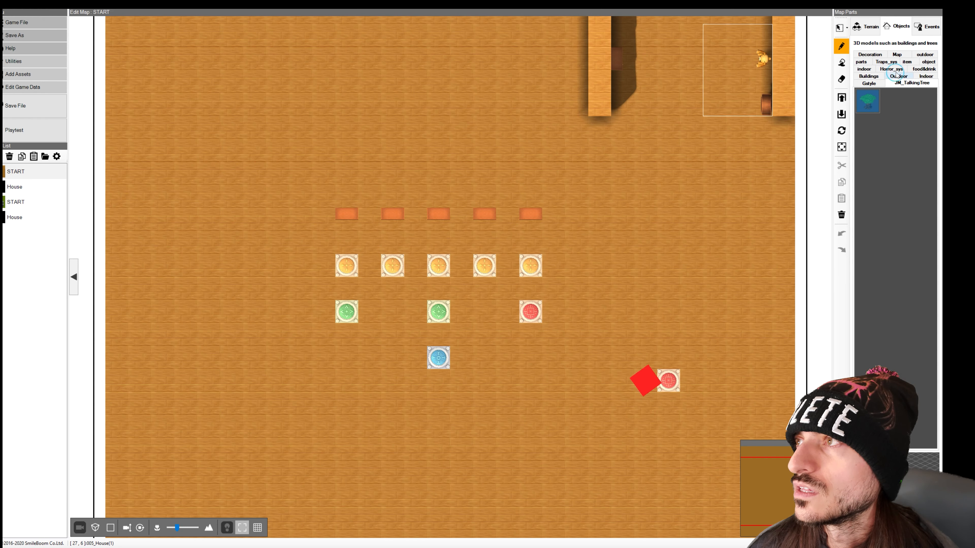
click(918, 77)
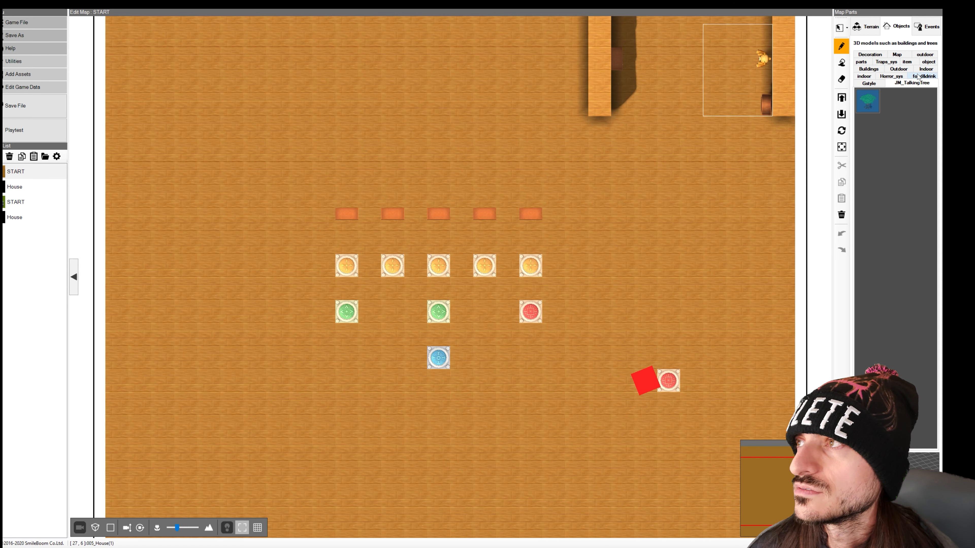
click(890, 81)
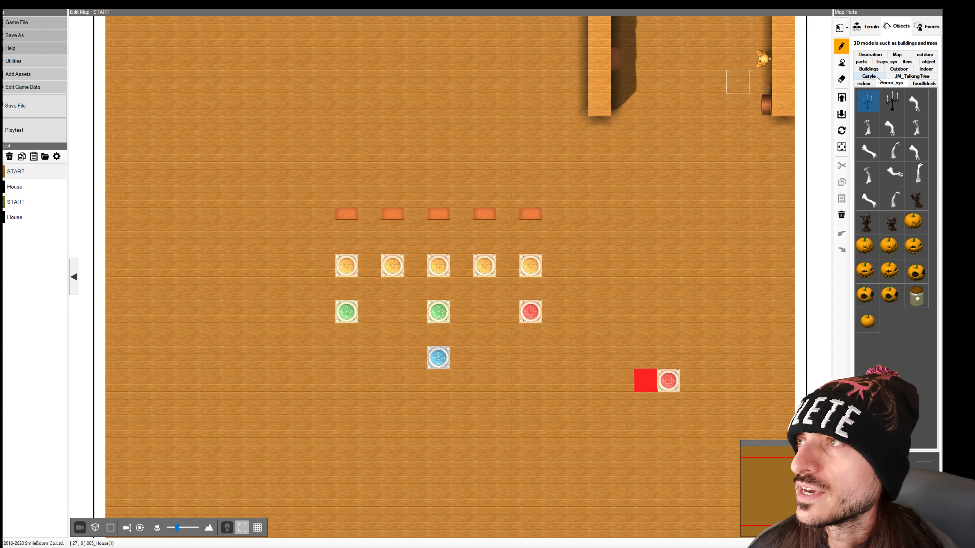
click(876, 79)
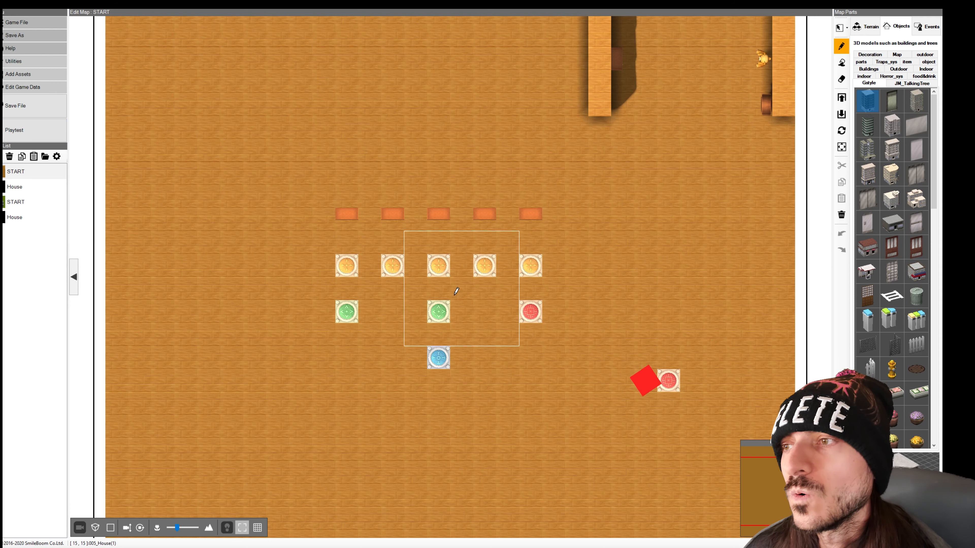
- Examine the furnished walled room on the wooden START map from above and at an angle
right_drag(606, 214, 573, 273)
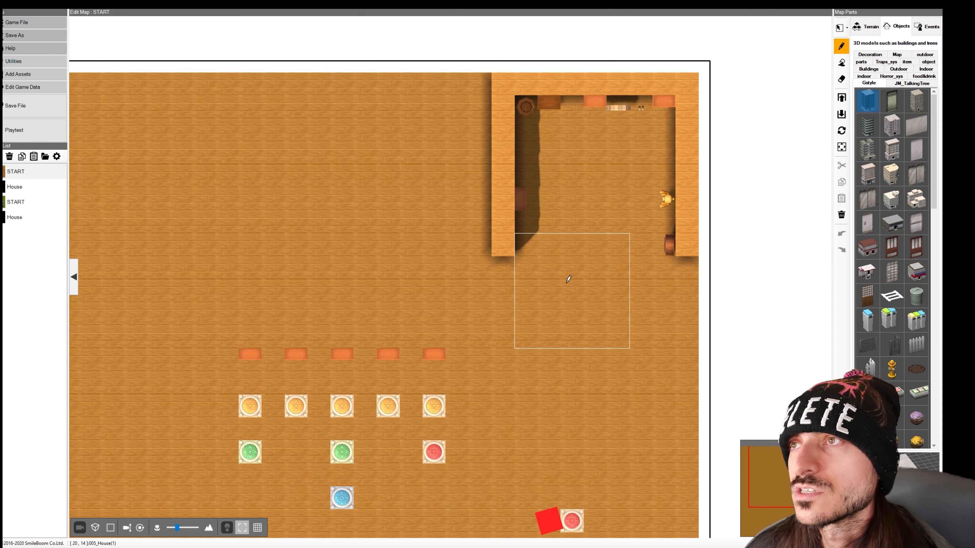
scroll(577, 250, up, 1)
middle_drag(576, 245, 587, 225)
right_drag(587, 225, 572, 246)
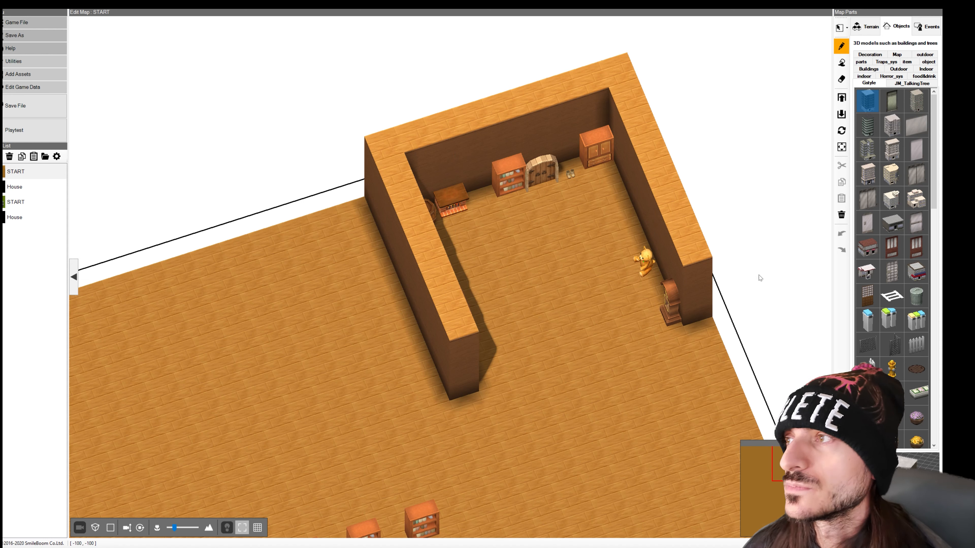
- Place a Blue button trap event on the open floor outside the walled room and convert it to an advanced event
click(928, 27)
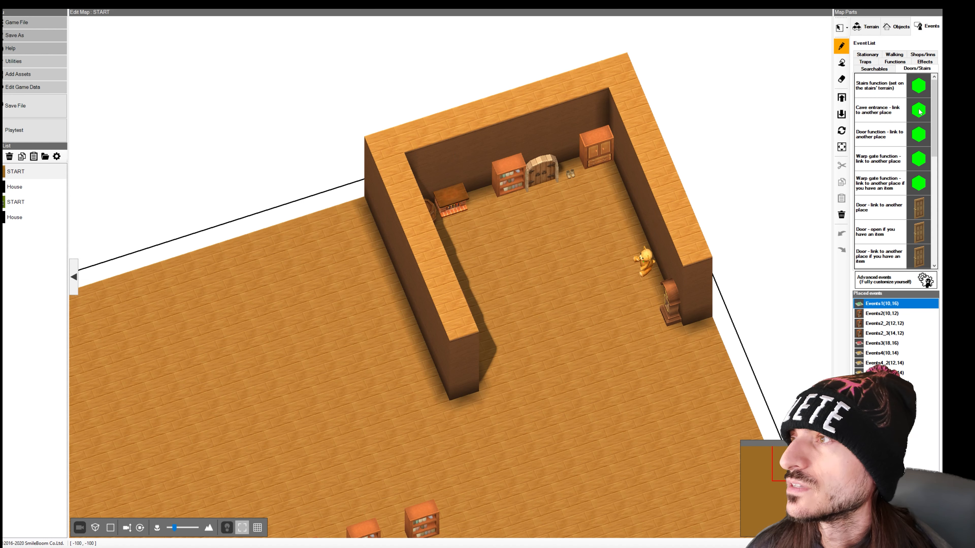
click(871, 28)
click(928, 27)
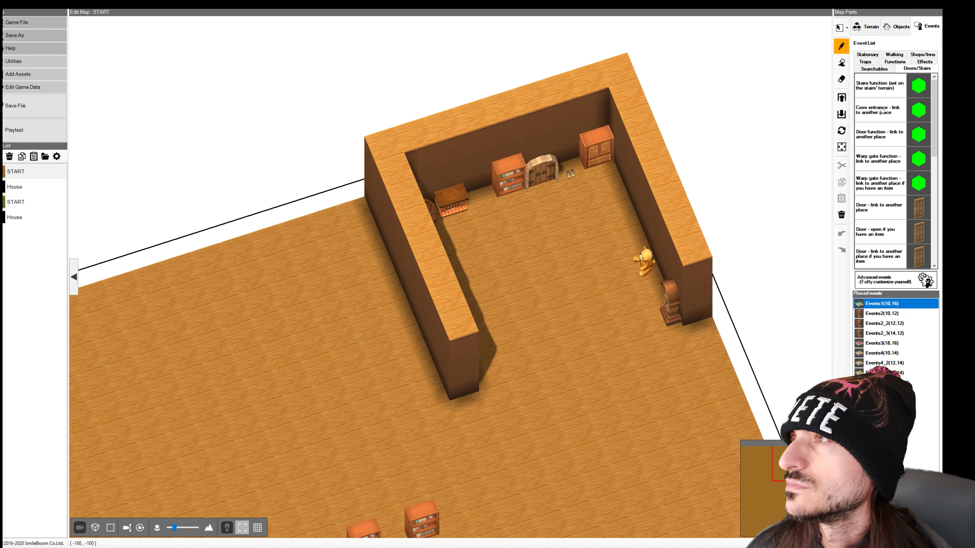
click(868, 62)
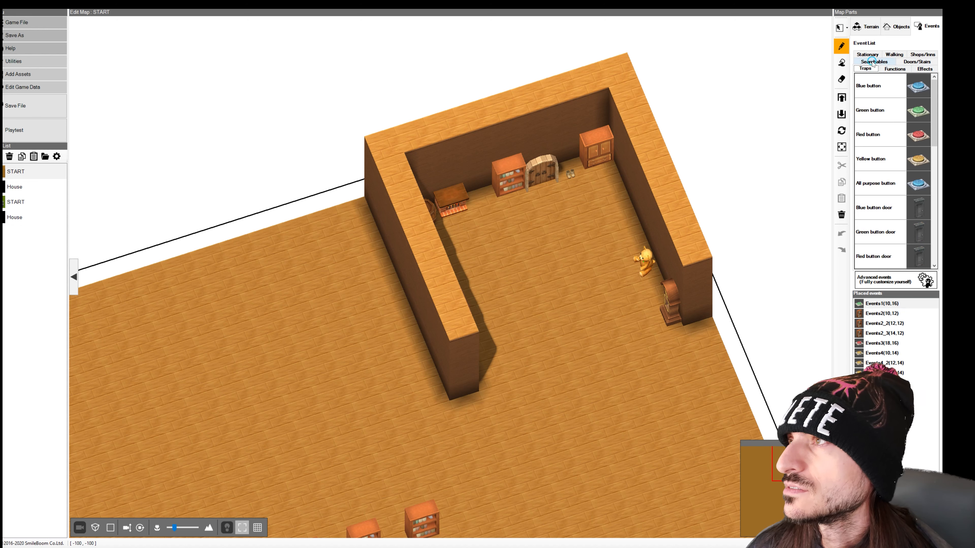
click(879, 85)
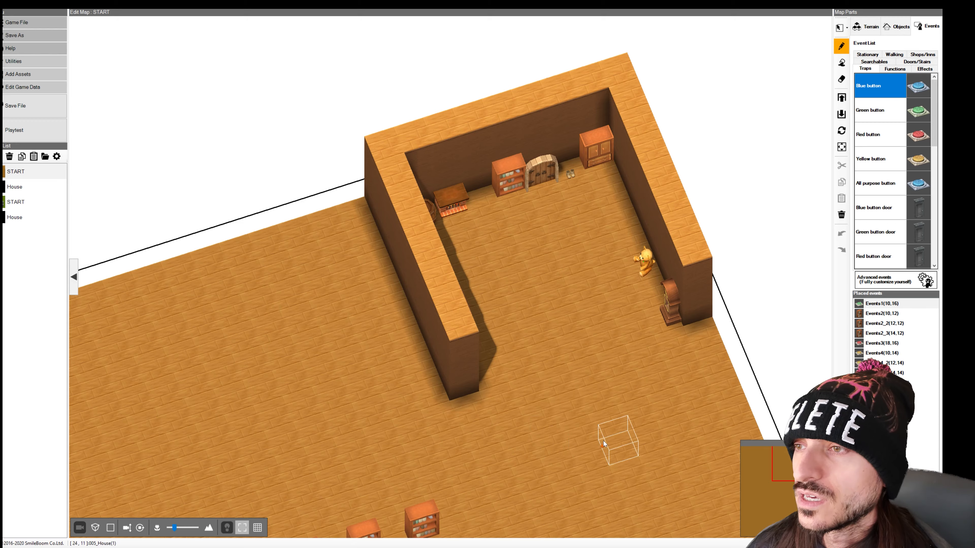
scroll(603, 444, down, 3)
click(627, 409)
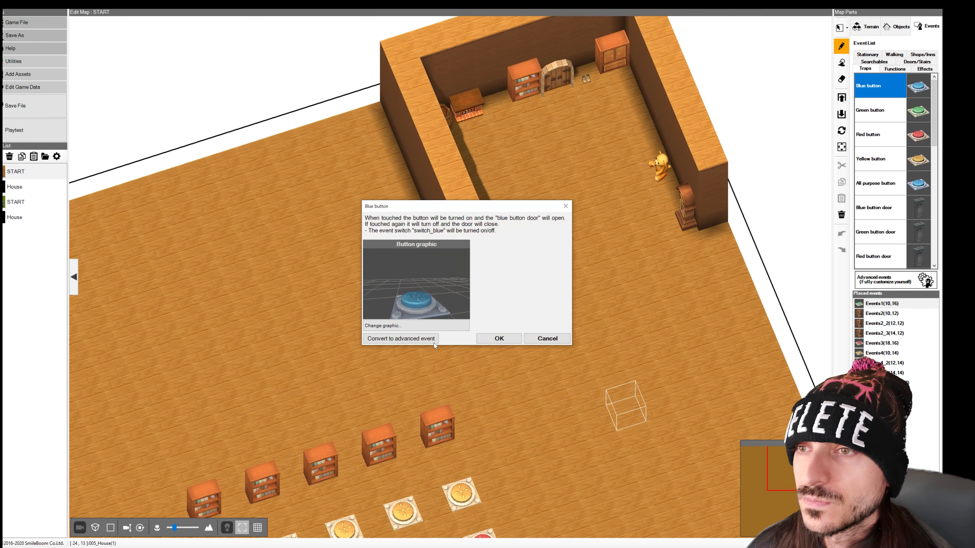
click(434, 342)
click(495, 304)
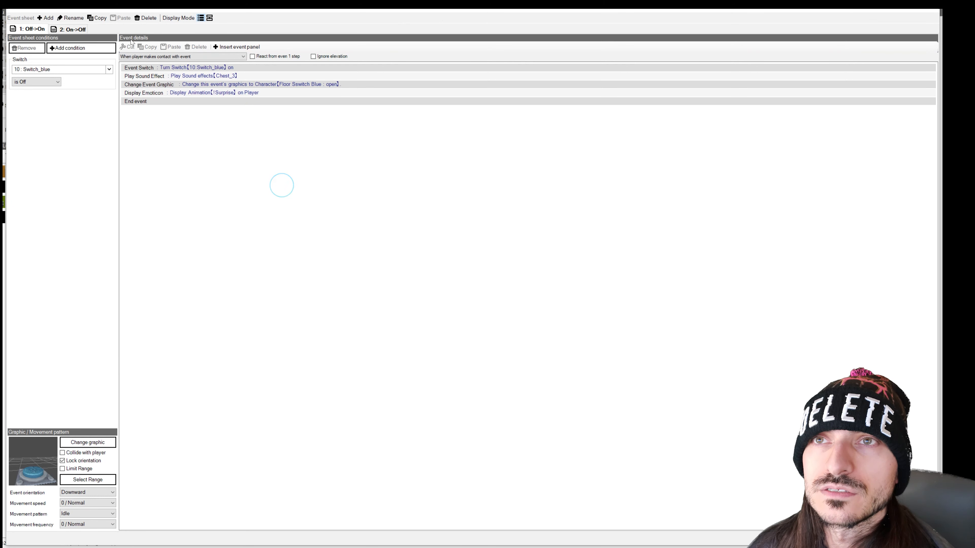
- Delete all the commands in the Off->On event sheet and remove its Switch_blue condition
drag(219, 94, 194, 64)
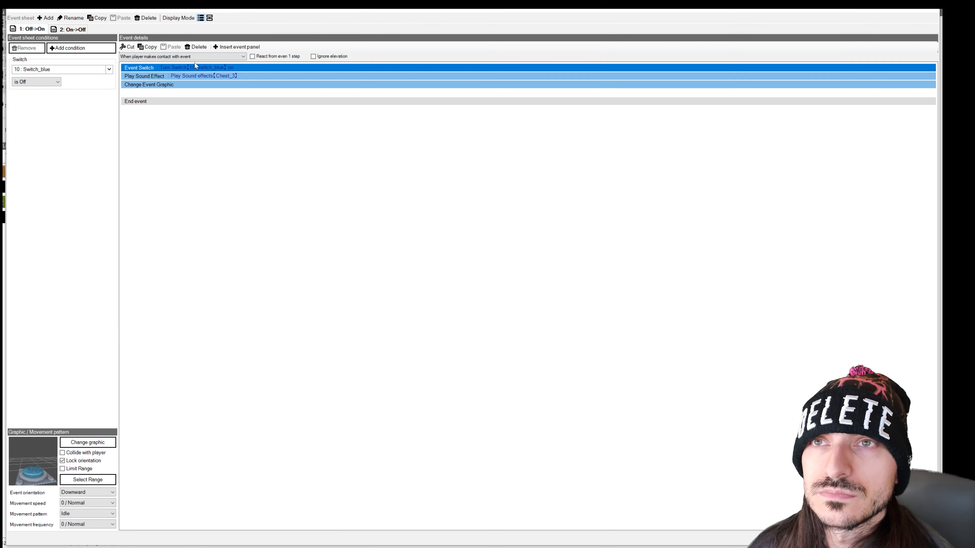
click(198, 47)
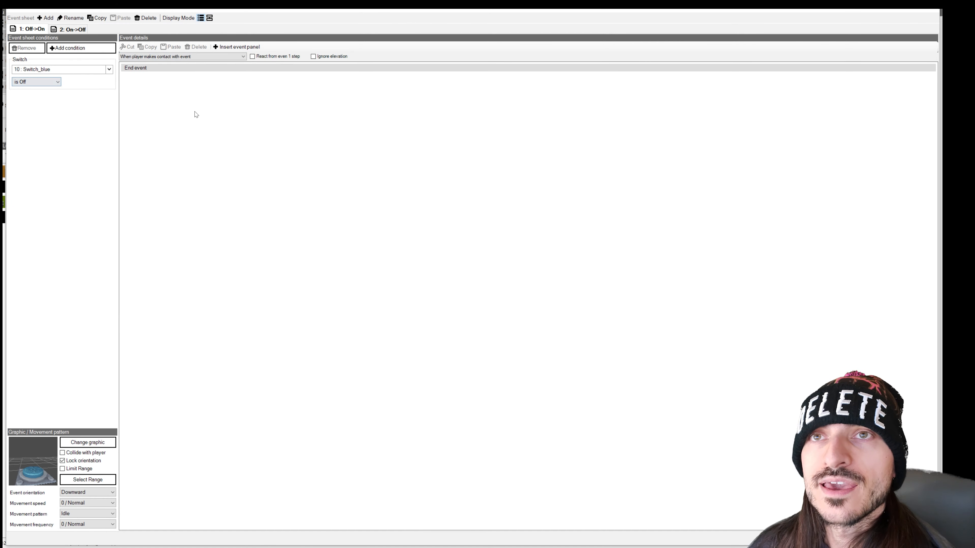
click(42, 61)
click(34, 48)
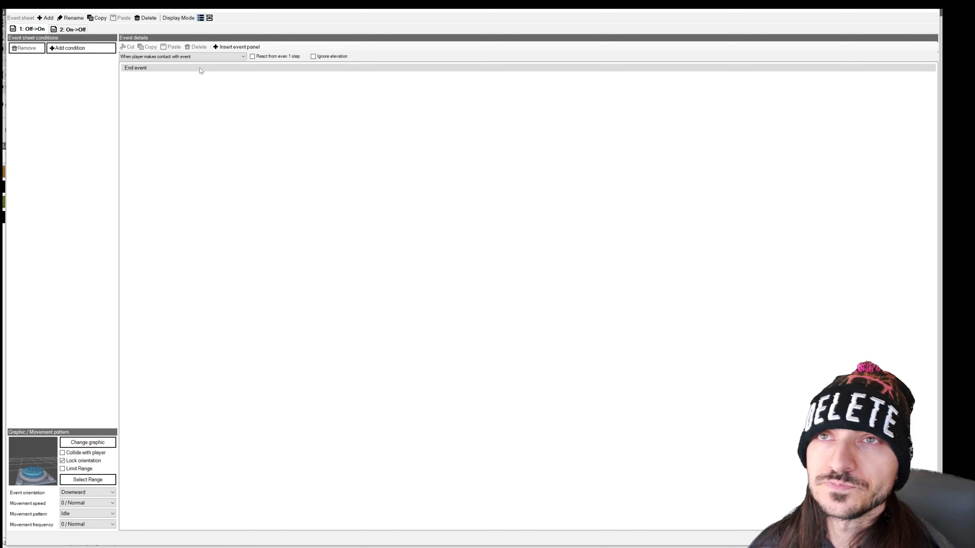
- Set the Off->On sheet to start when the main hero talks and insert an Enable/Disable Player Control panel using the block display mode
click(241, 56)
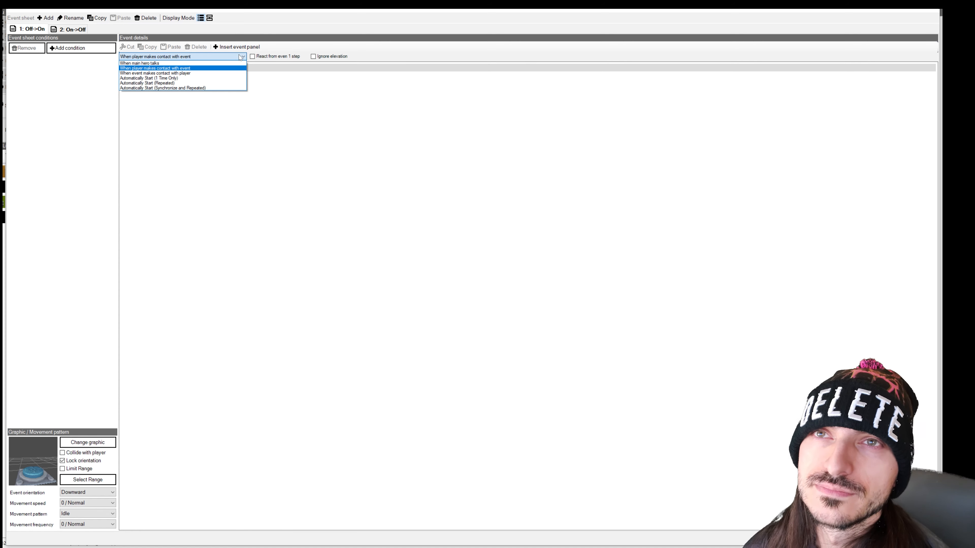
click(214, 63)
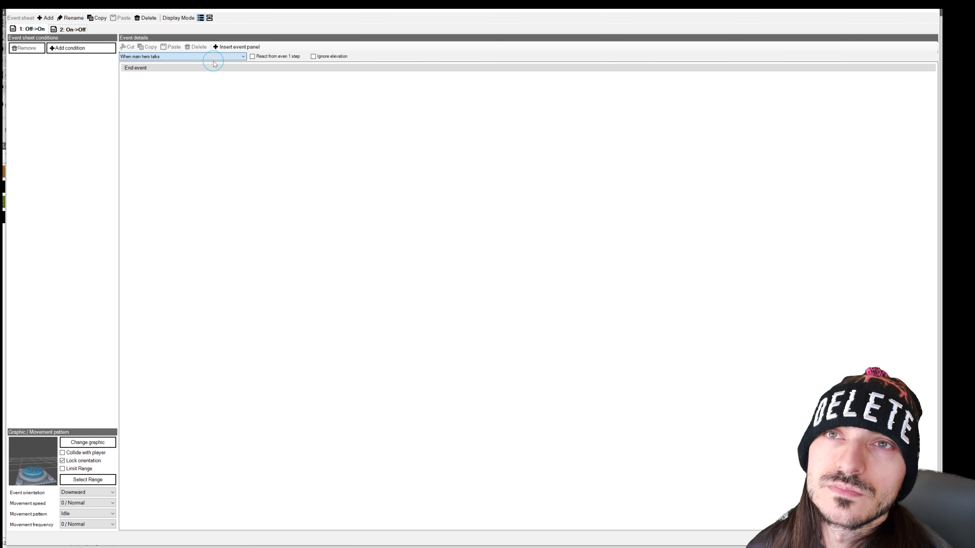
click(209, 18)
click(127, 90)
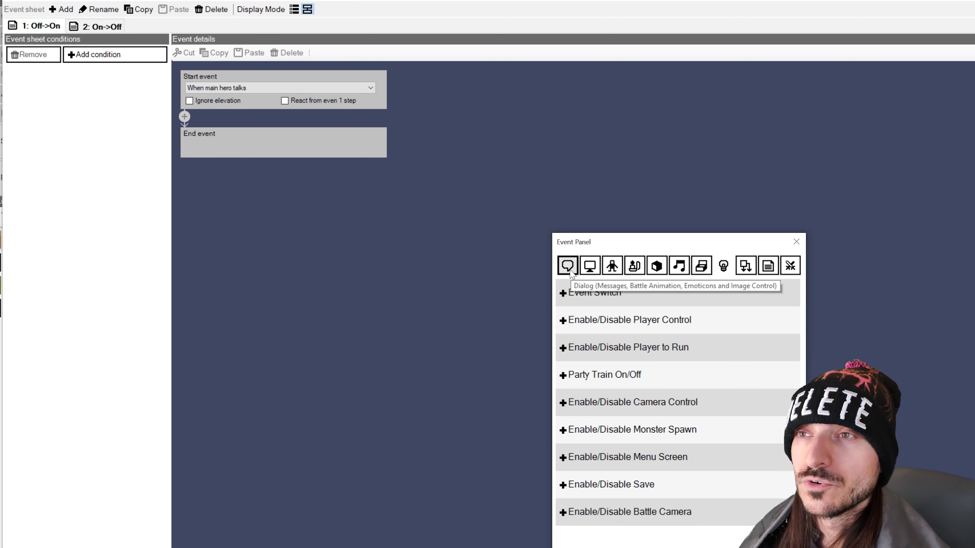
click(634, 319)
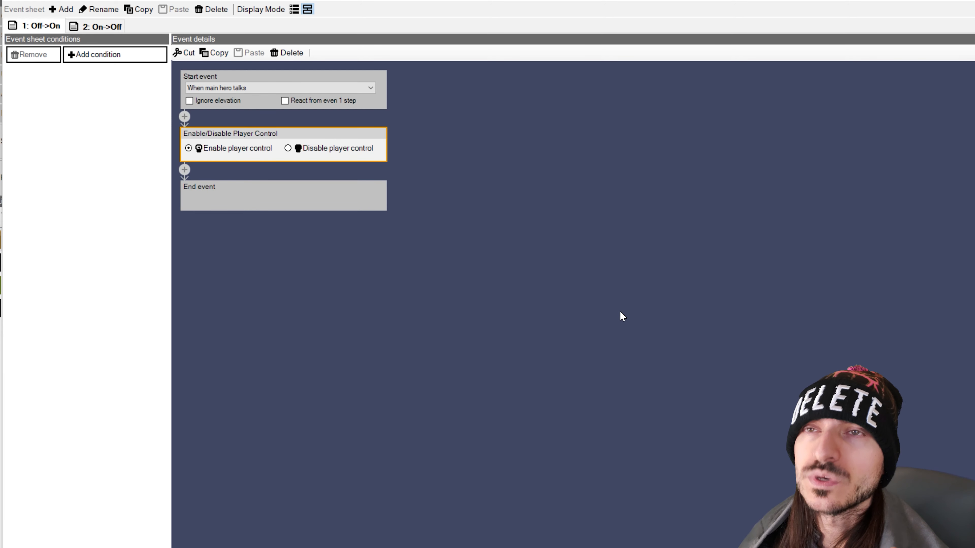
- Set the player control panel to disable player control and insert a Teleport Player panel after it
click(320, 152)
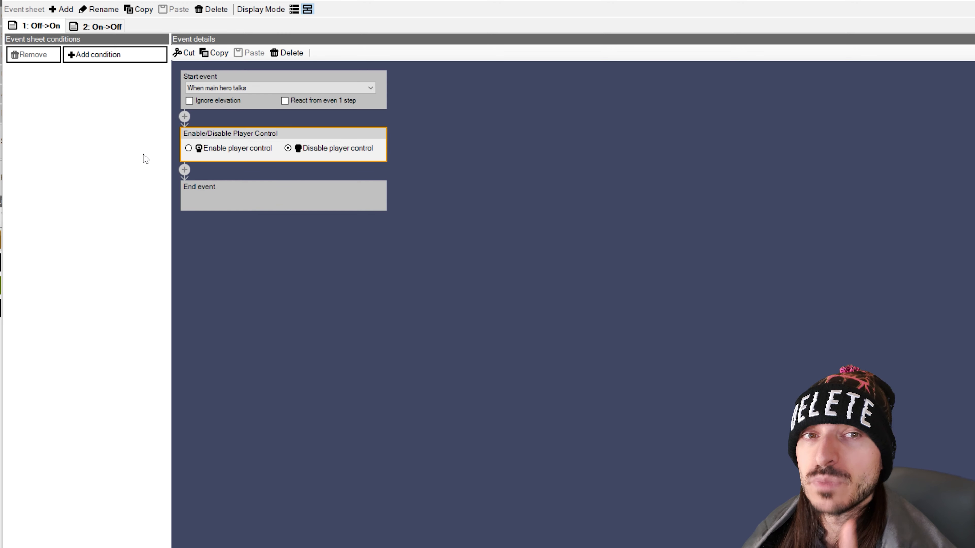
click(186, 171)
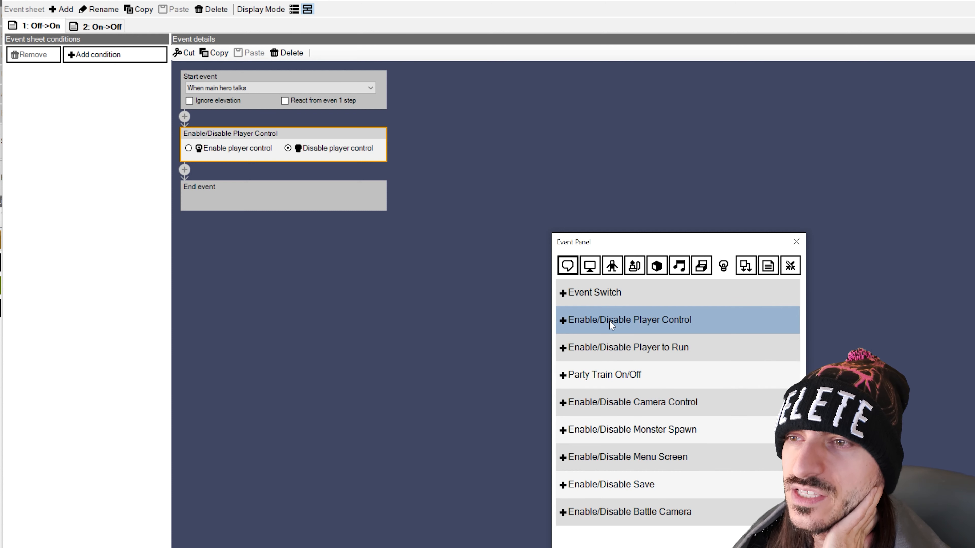
click(590, 265)
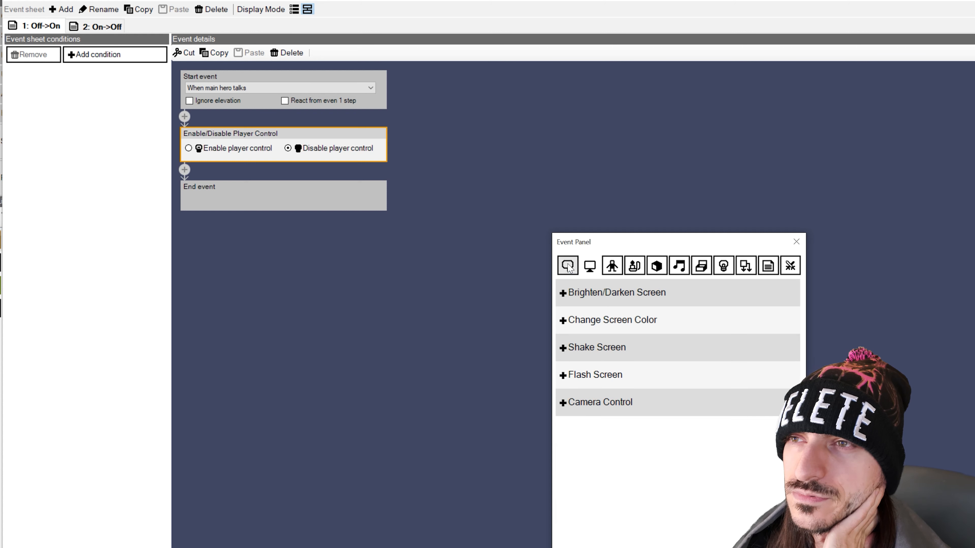
click(568, 265)
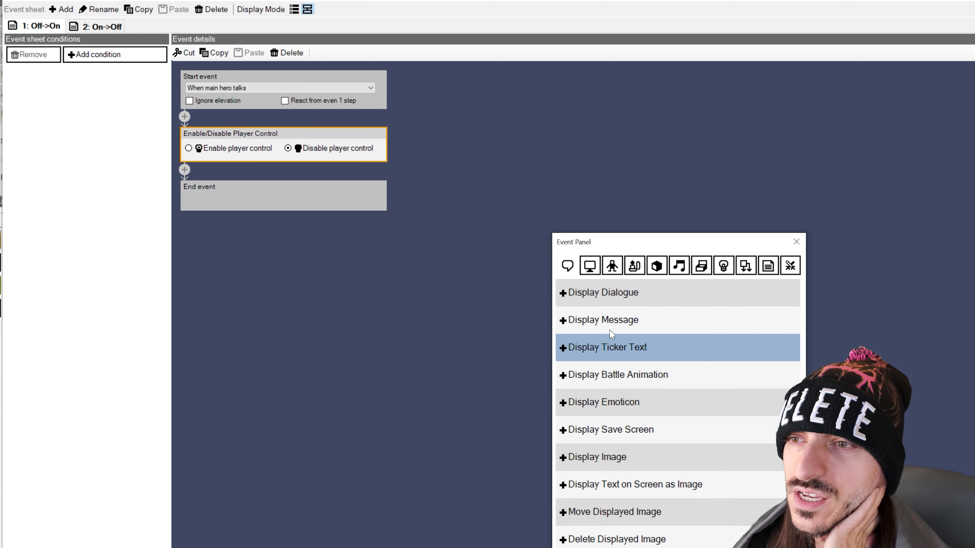
click(591, 266)
click(612, 265)
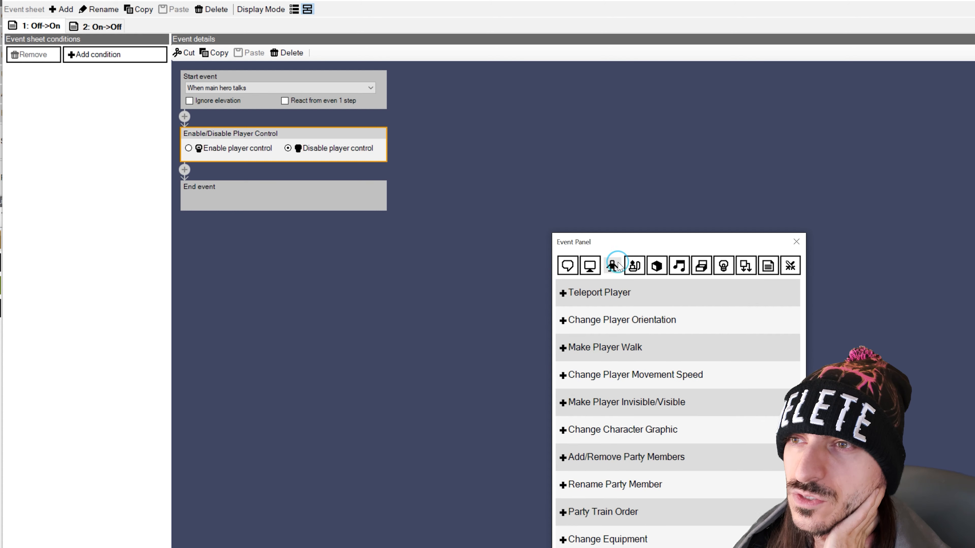
click(615, 292)
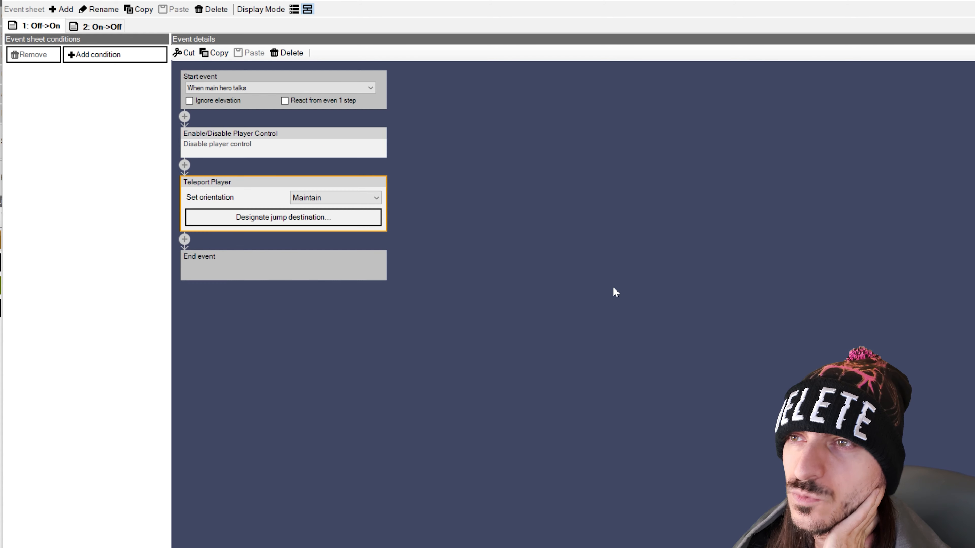
- Set the teleport destination to X 24, Y 8 on this map, with the player's orientation set to Up
click(353, 216)
click(708, 320)
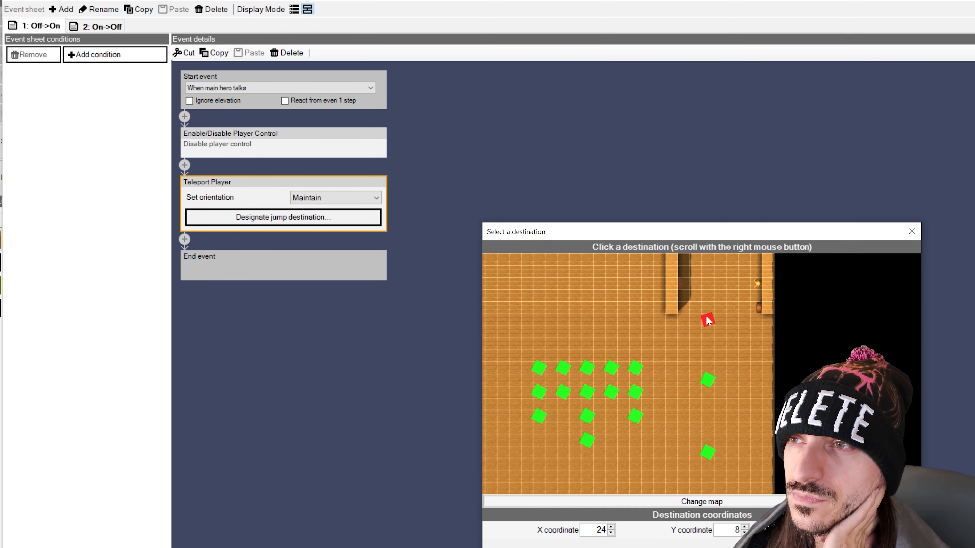
click(799, 546)
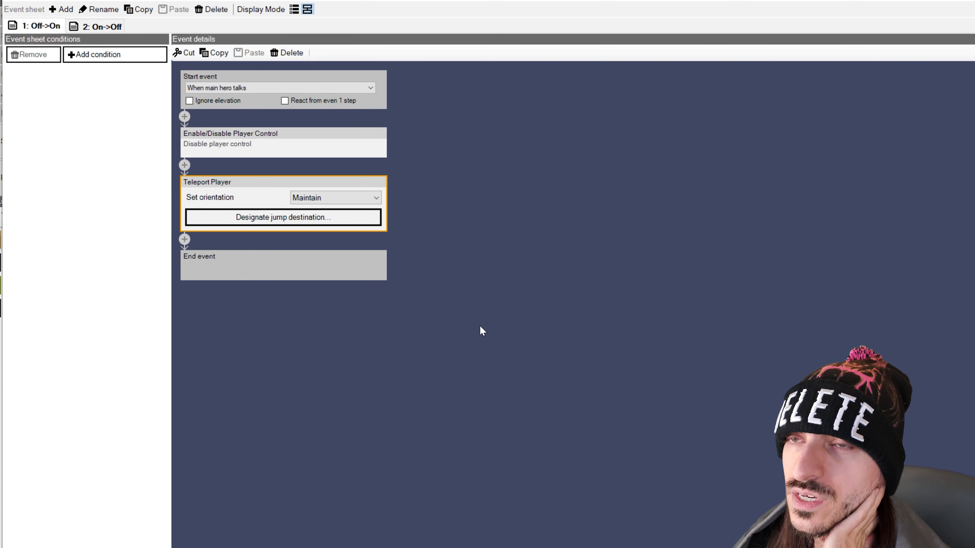
click(326, 198)
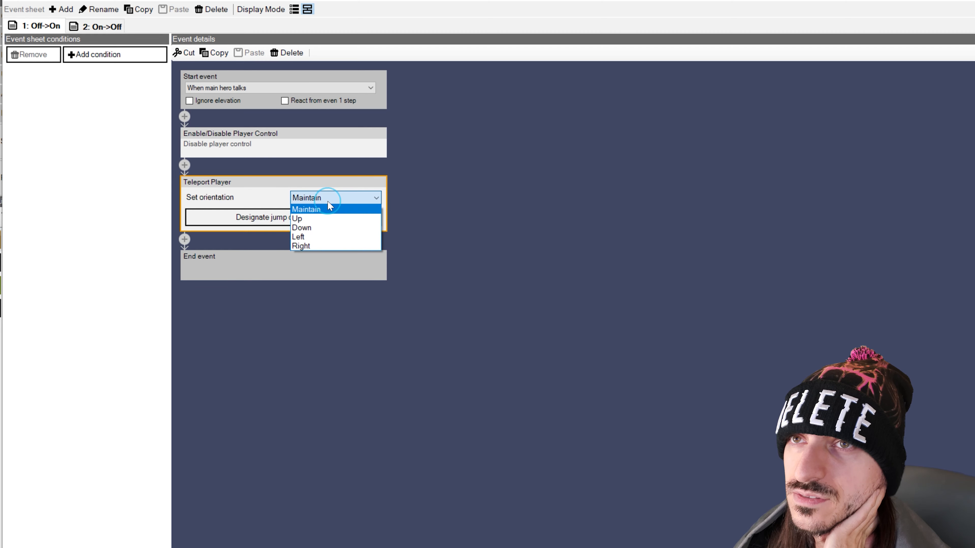
click(326, 217)
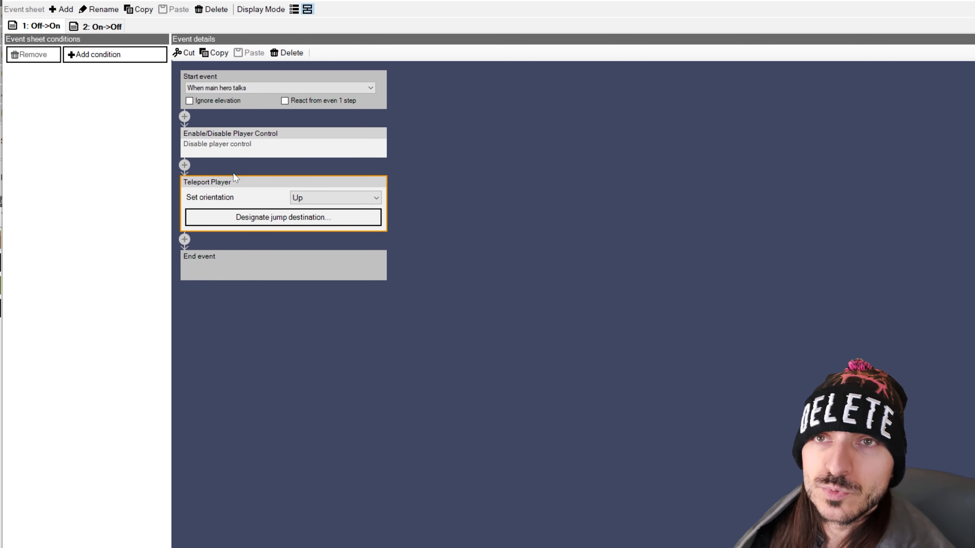
- Insert a Camera Control panel after the Teleport Player panel
click(185, 239)
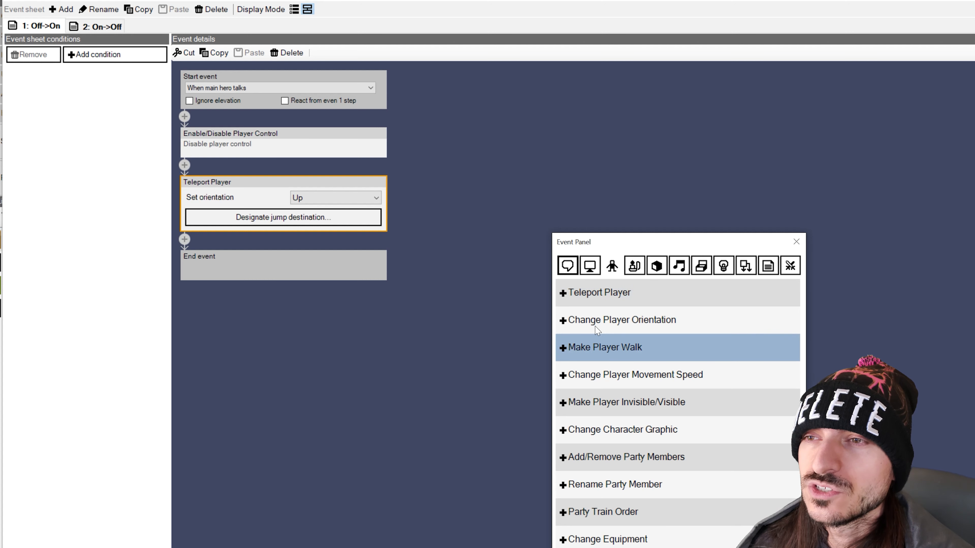
click(567, 266)
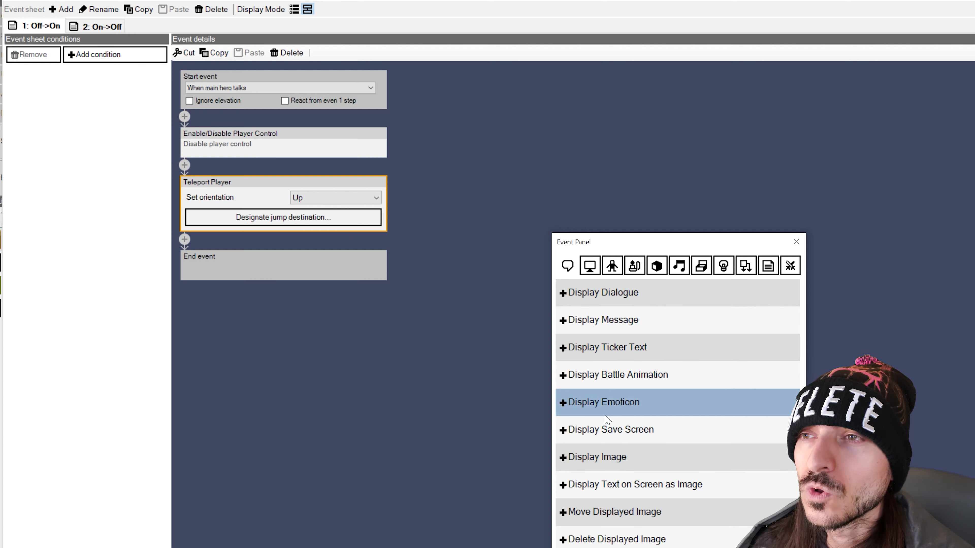
click(590, 265)
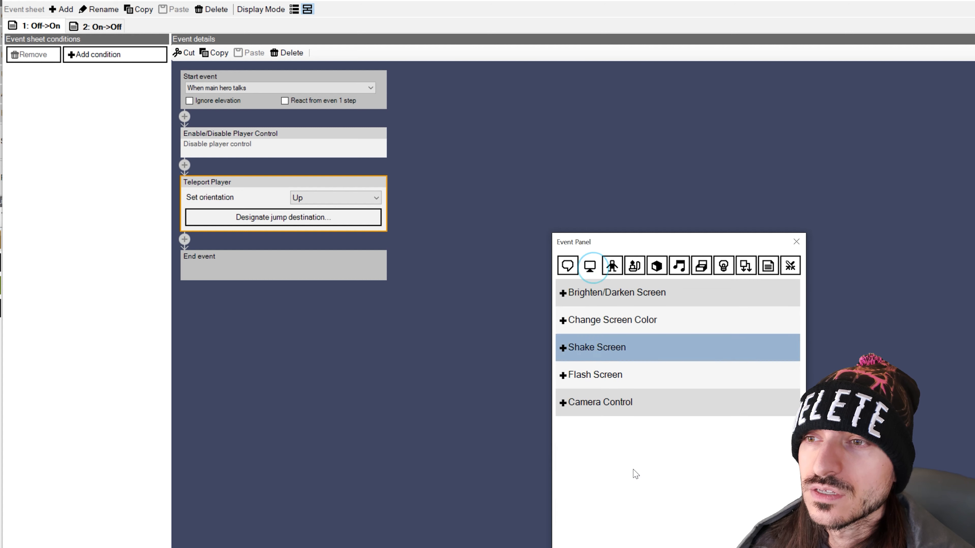
click(602, 410)
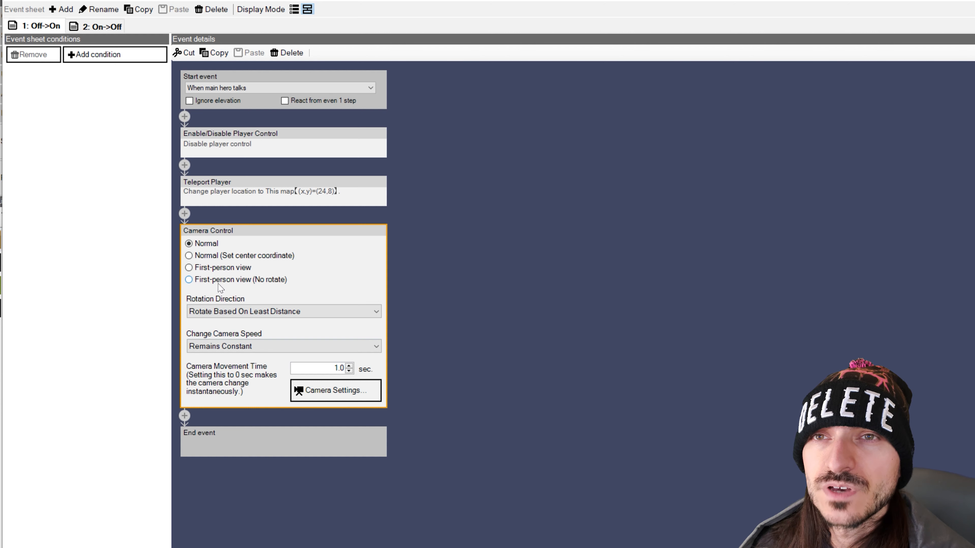
- Check the rotation direction options, and try the Changes From Fast To Slow camera speed before restoring Remains Constant
click(229, 313)
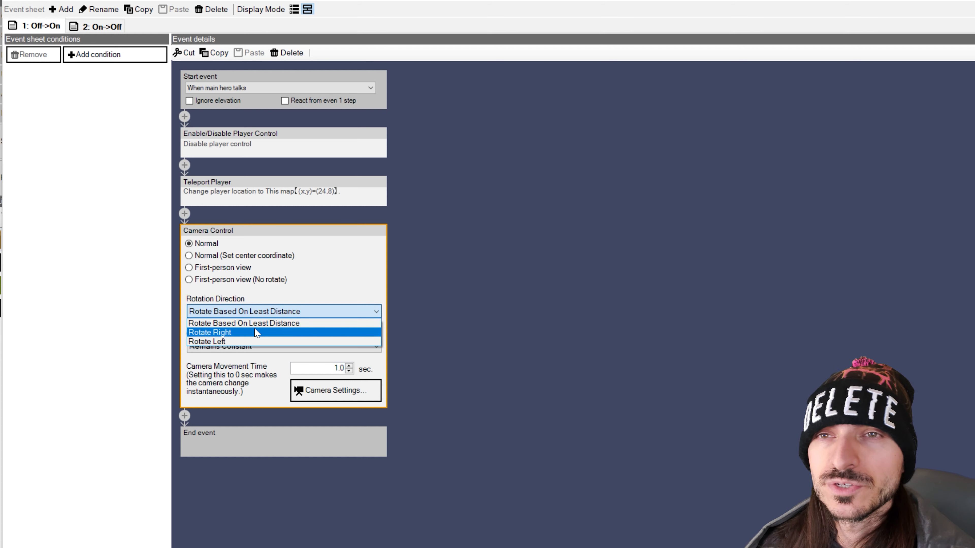
click(326, 279)
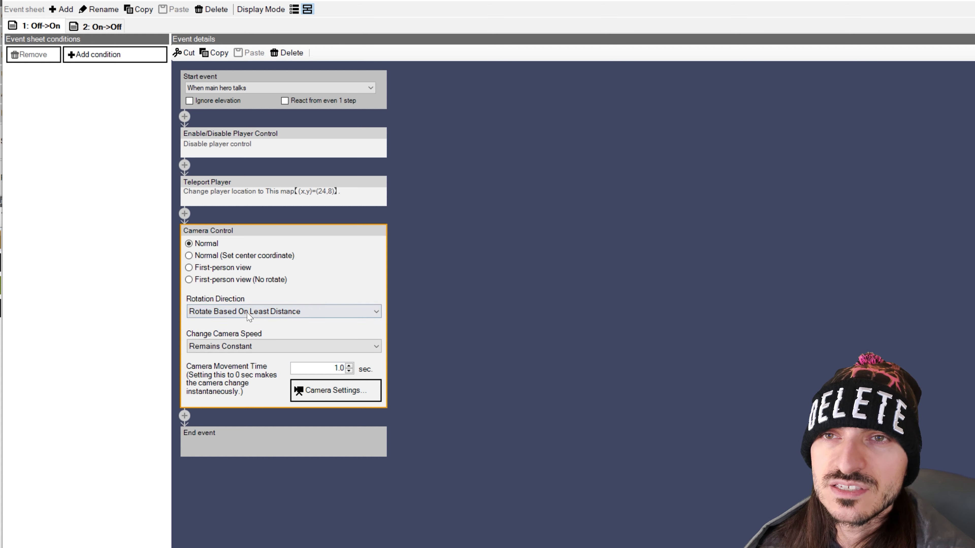
click(231, 345)
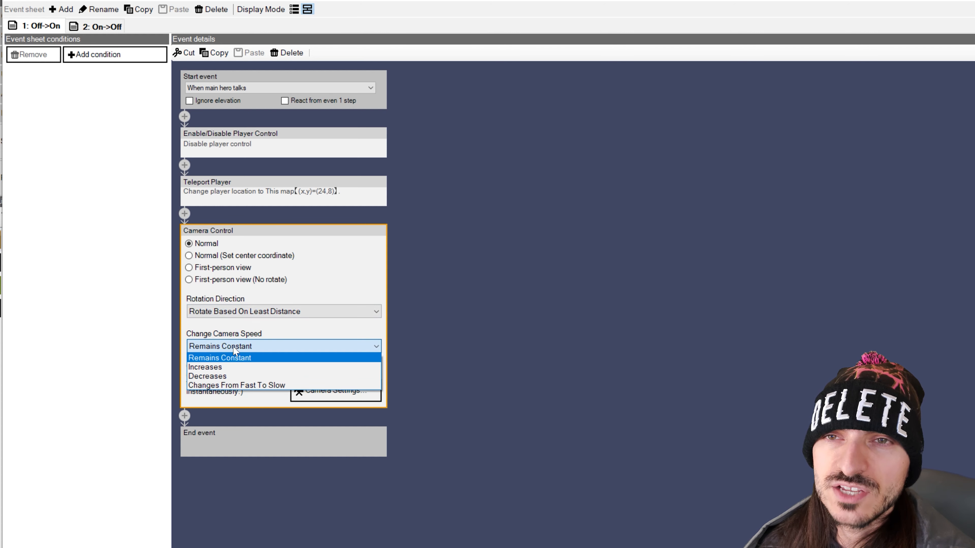
click(242, 385)
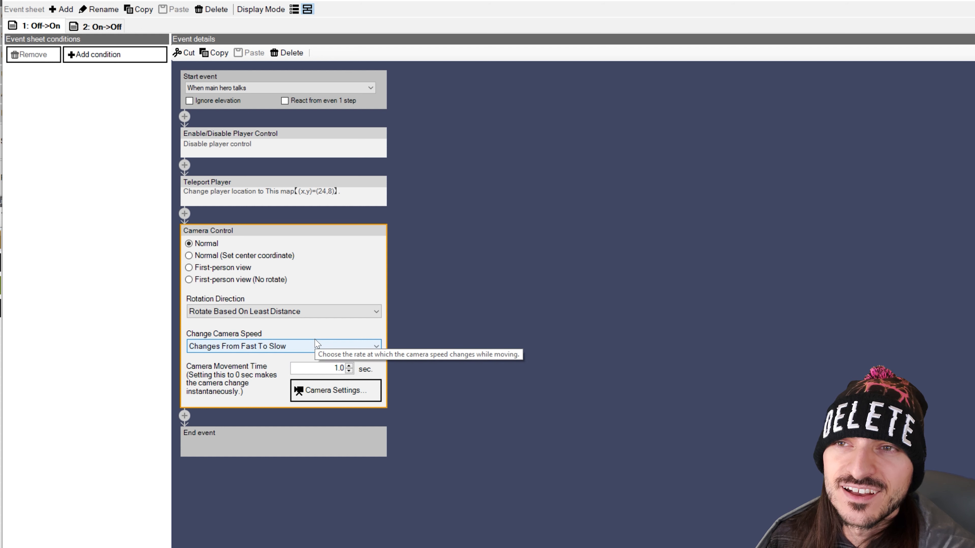
click(320, 347)
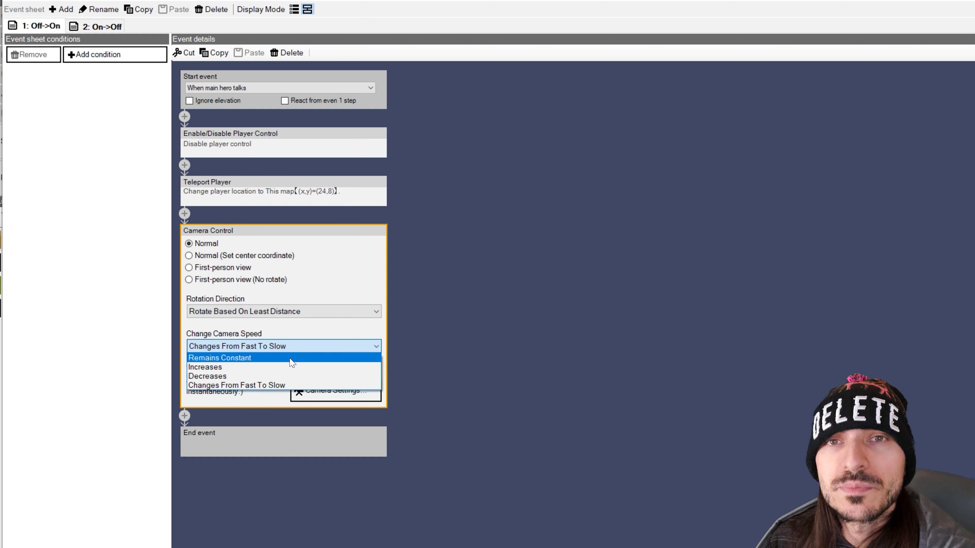
click(290, 358)
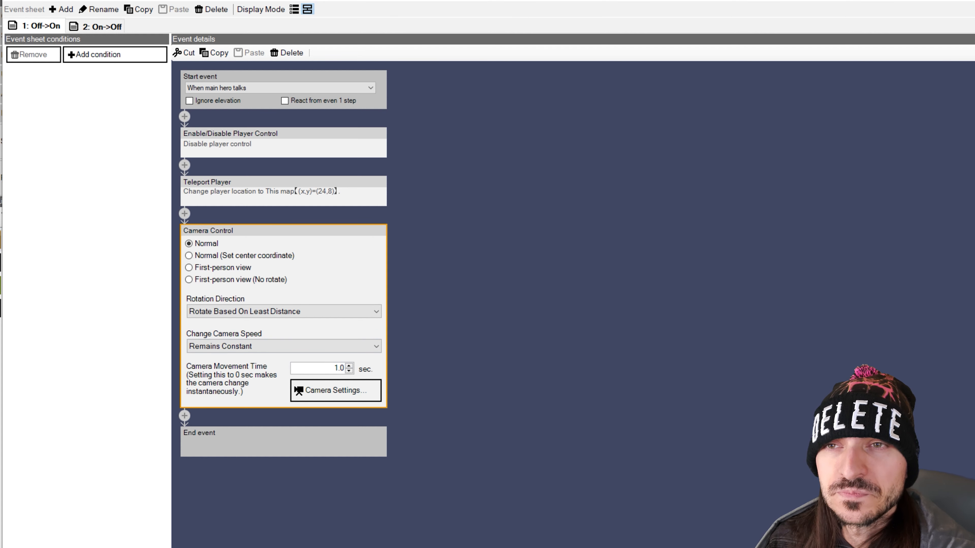
- Raise the Camera Movement Time to 1.5 seconds
click(348, 366)
click(349, 366)
click(348, 366)
click(348, 367)
click(349, 366)
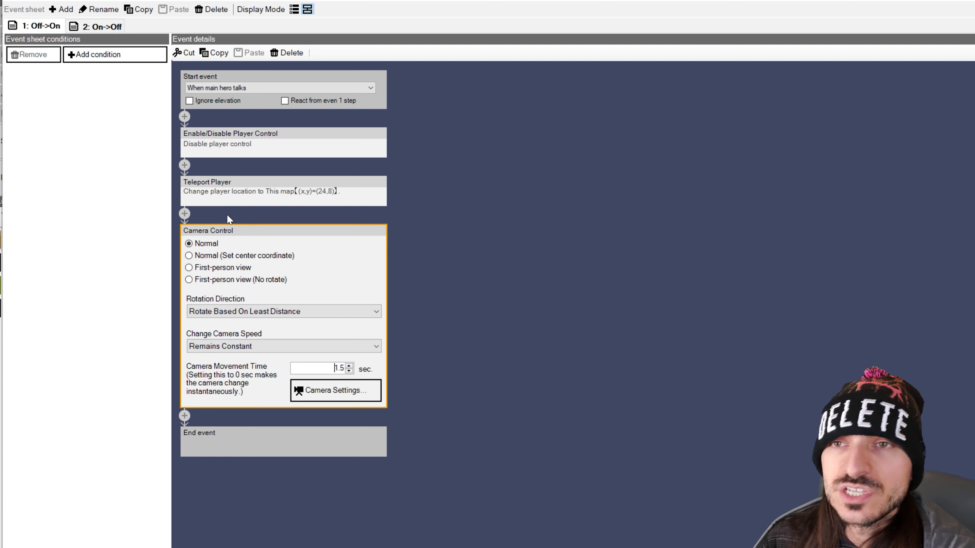
- Set the Camera Movement Time to 0 seconds and give the Normal camera an angled view with an X angle of -30
click(350, 371)
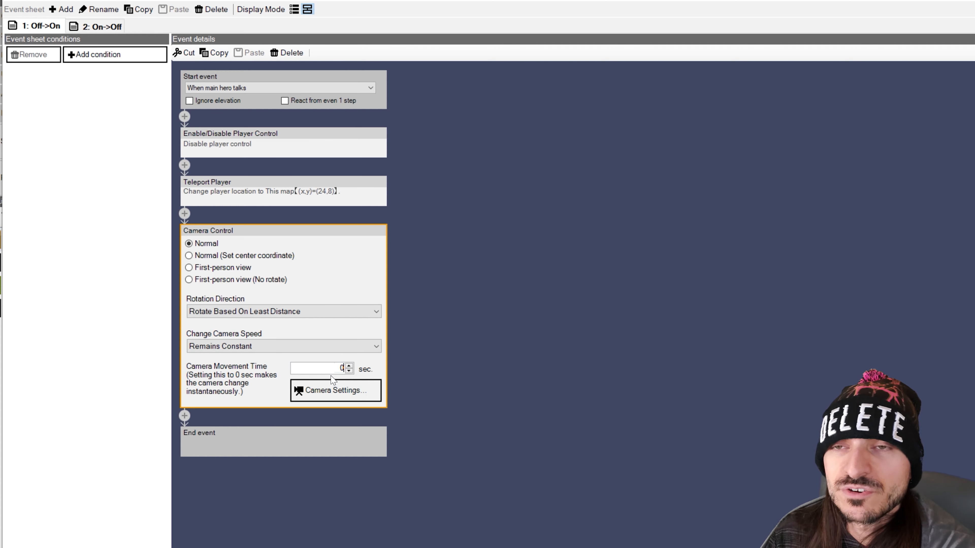
click(331, 392)
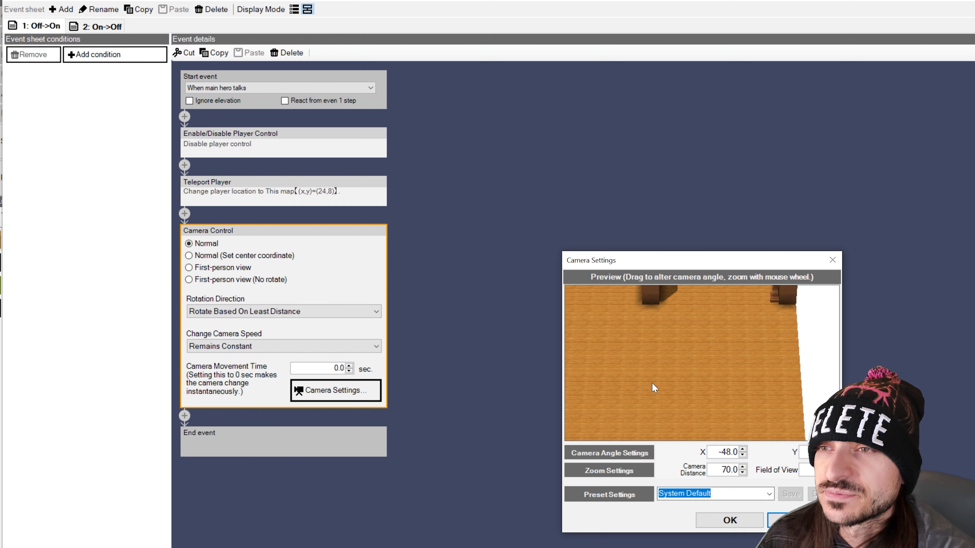
drag(654, 387, 681, 353)
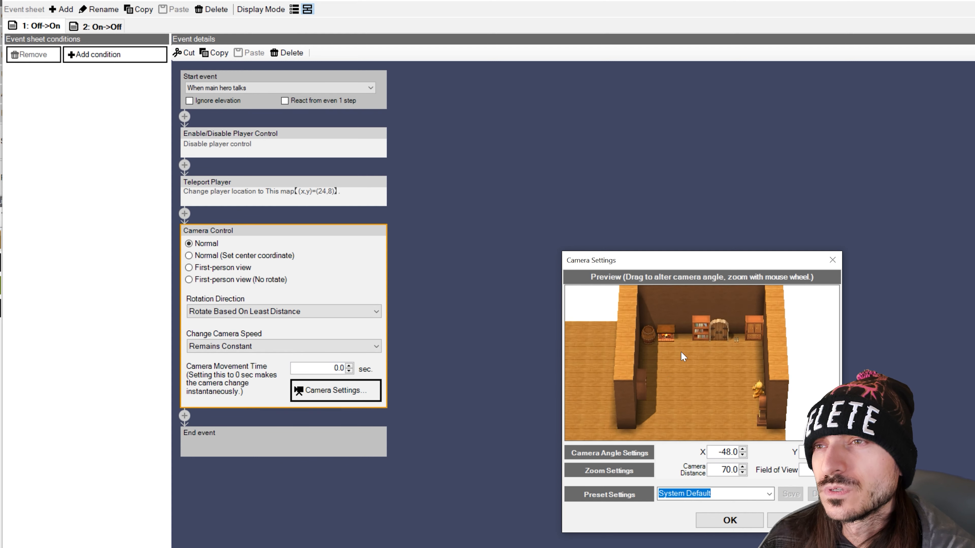
scroll(687, 378, up, 5)
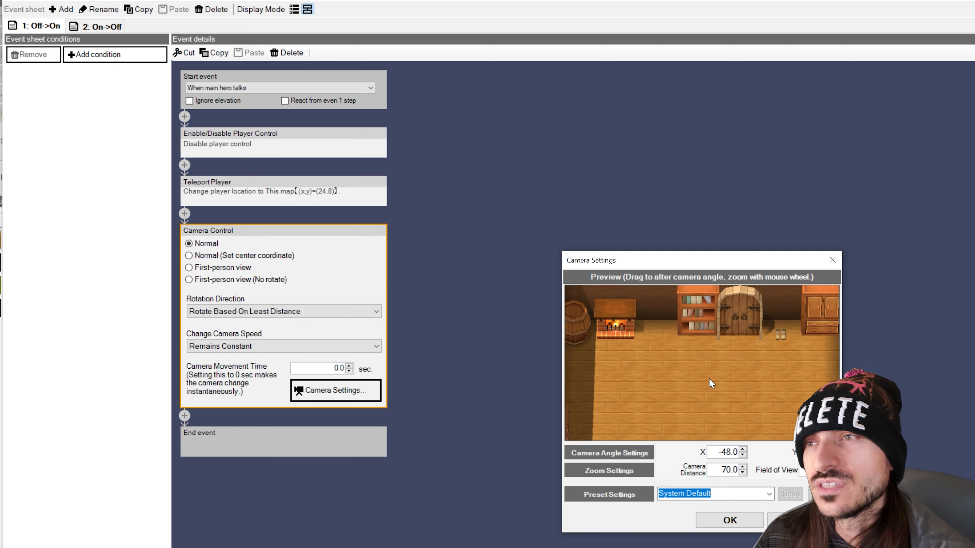
drag(713, 384, 678, 389)
scroll(657, 387, up, 2)
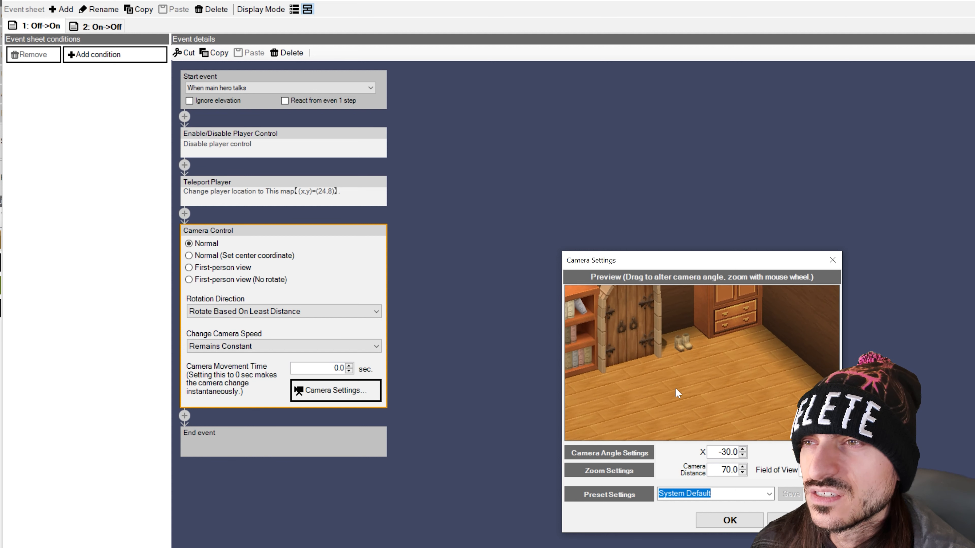
click(751, 524)
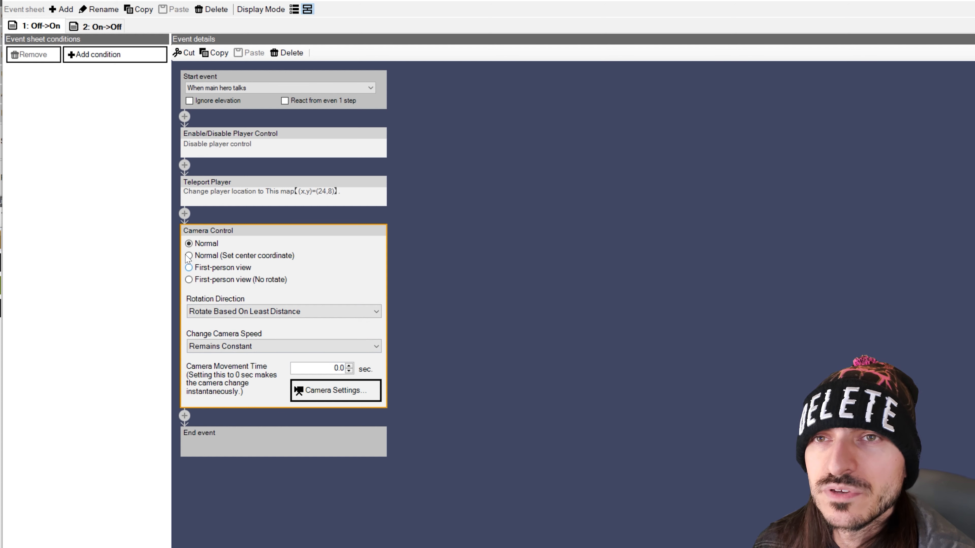
- Try the First-person view and First-person view (No rotate) camera modes, previewing each in the camera settings
click(189, 269)
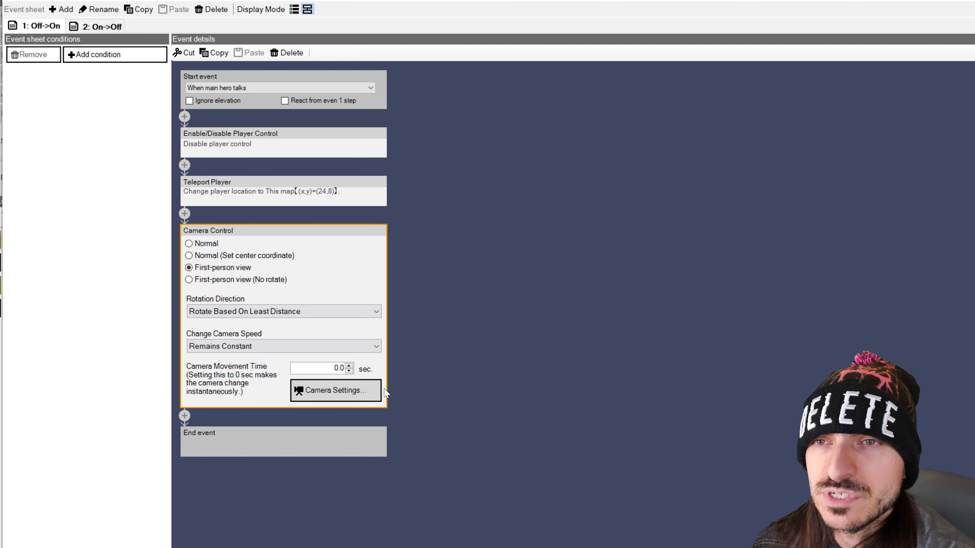
click(328, 396)
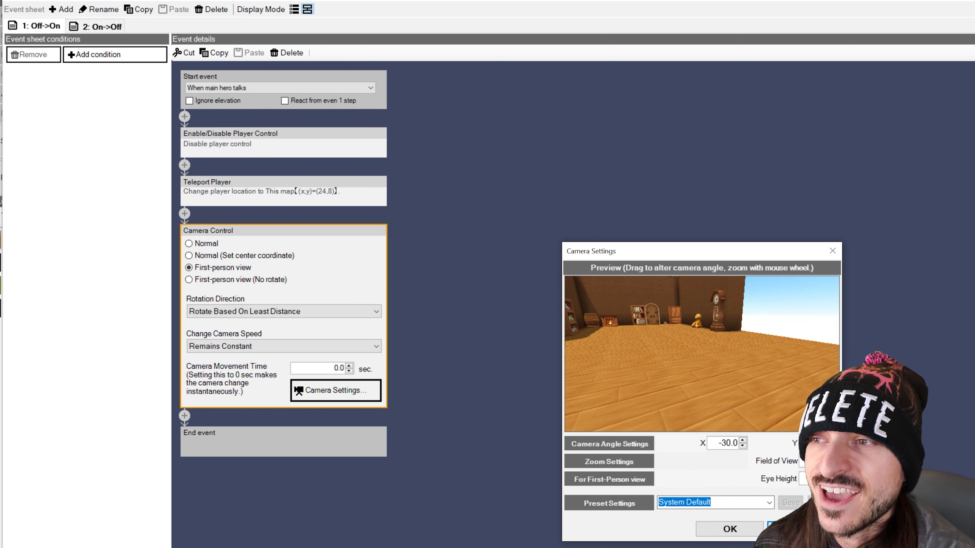
click(800, 529)
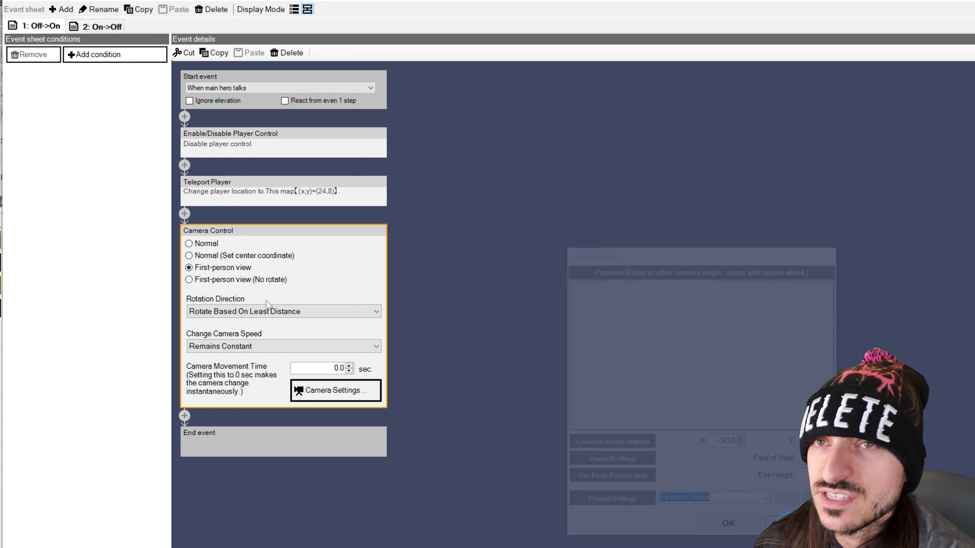
click(221, 281)
click(342, 390)
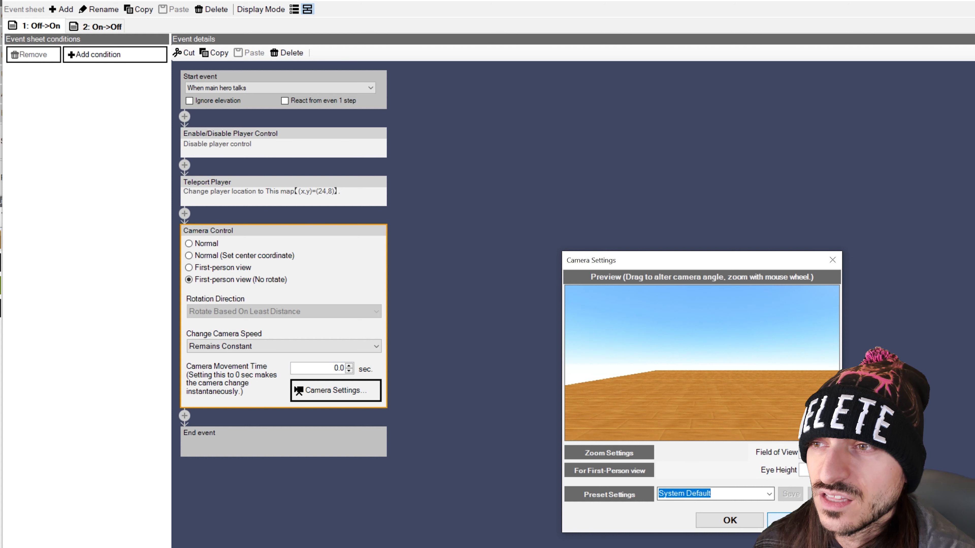
click(721, 522)
- Switch the Camera Control to First-person view and turn its camera preview toward the furnished corner of the room
click(230, 267)
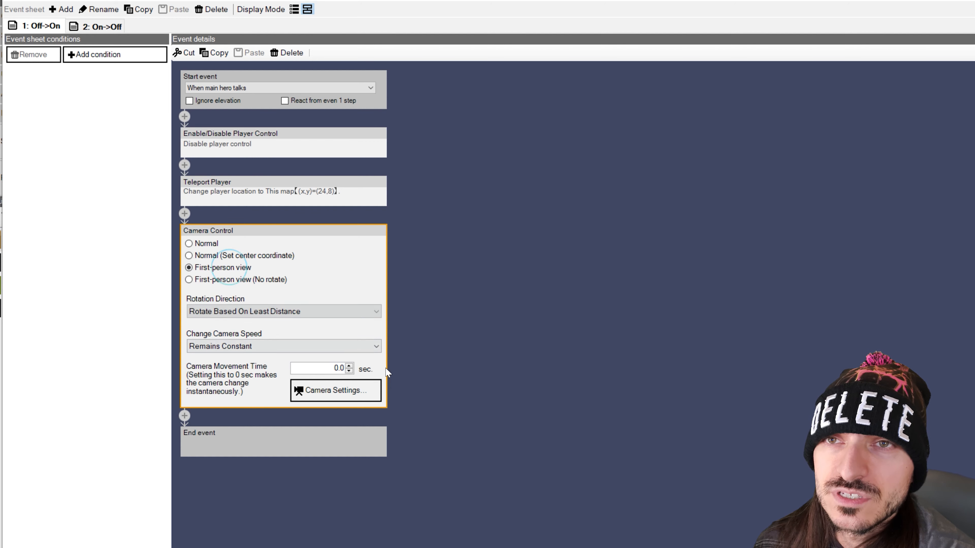
click(336, 390)
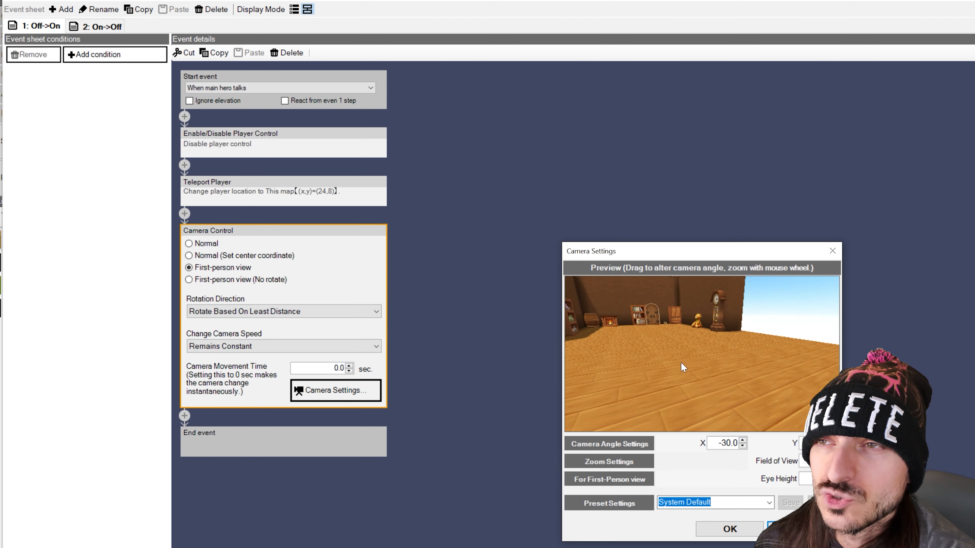
drag(695, 372, 719, 393)
- Raise the first-person Eye Height to overlook the furnished room, turn the camera to an X angle of about -58, and accept the settings
click(835, 476)
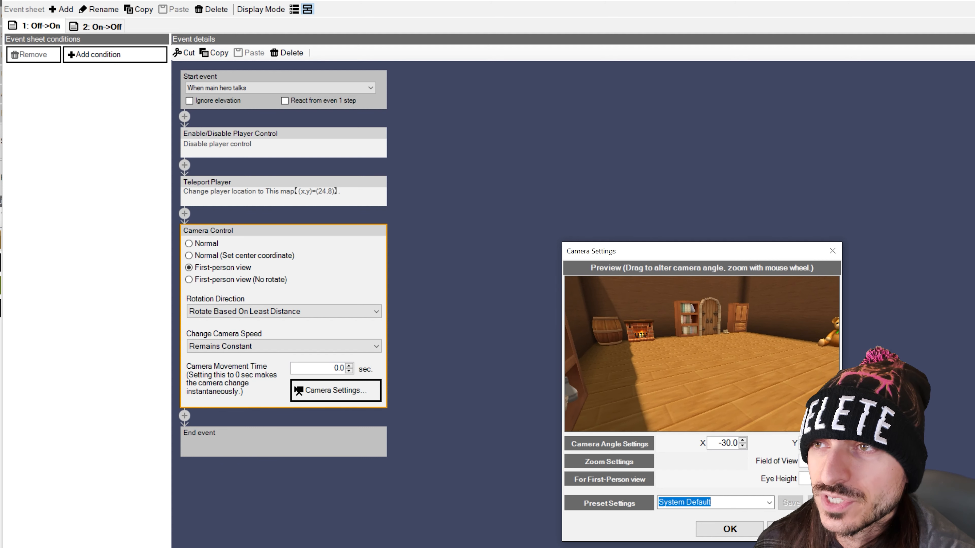
click(835, 476)
click(834, 476)
click(835, 476)
click(835, 476)
click(835, 476)
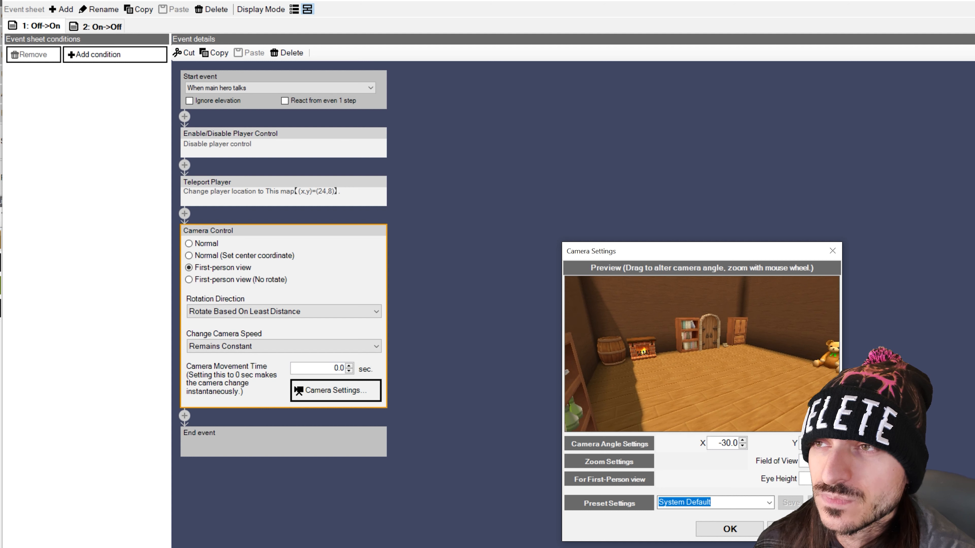
click(835, 476)
click(835, 476)
click(835, 476)
click(835, 477)
click(835, 482)
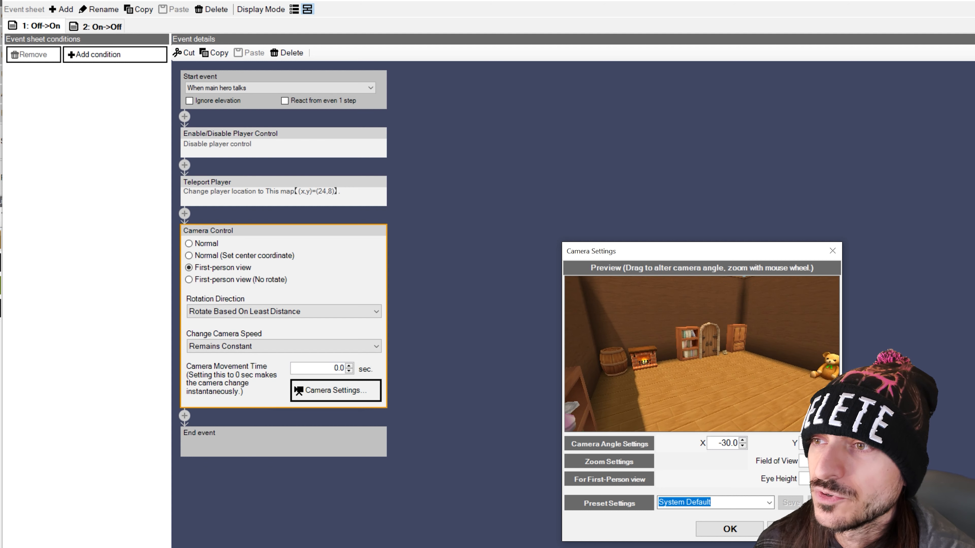
click(834, 477)
click(834, 476)
click(834, 476)
click(835, 476)
click(835, 477)
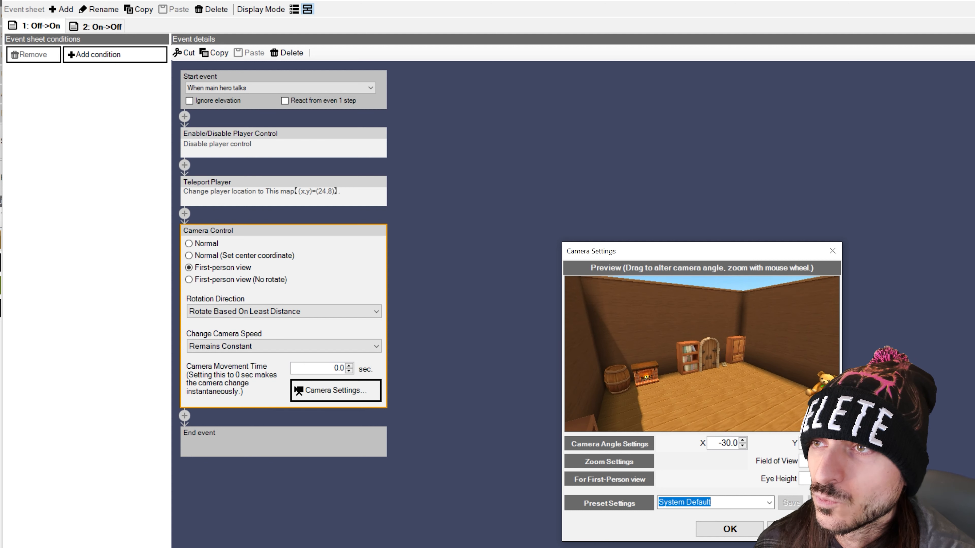
click(835, 477)
click(834, 477)
click(835, 476)
click(834, 476)
drag(720, 384, 729, 400)
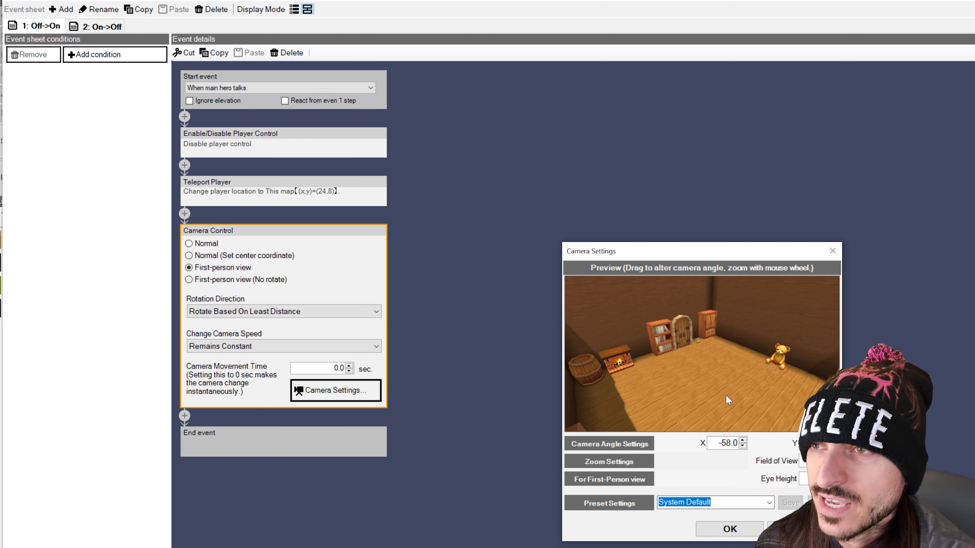
click(739, 534)
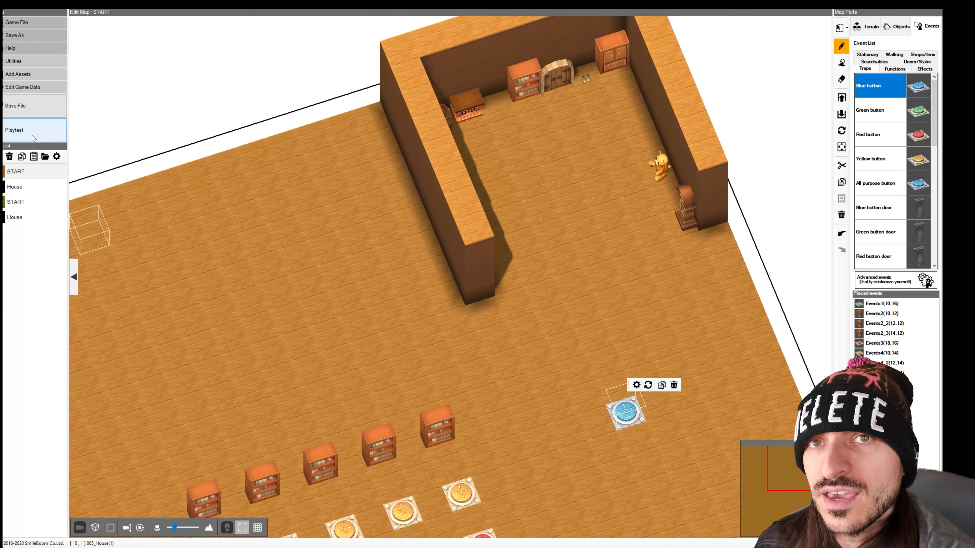
- Playtest the game in a maximized window, trigger the button event to check its camera view, and end the playtest
click(33, 138)
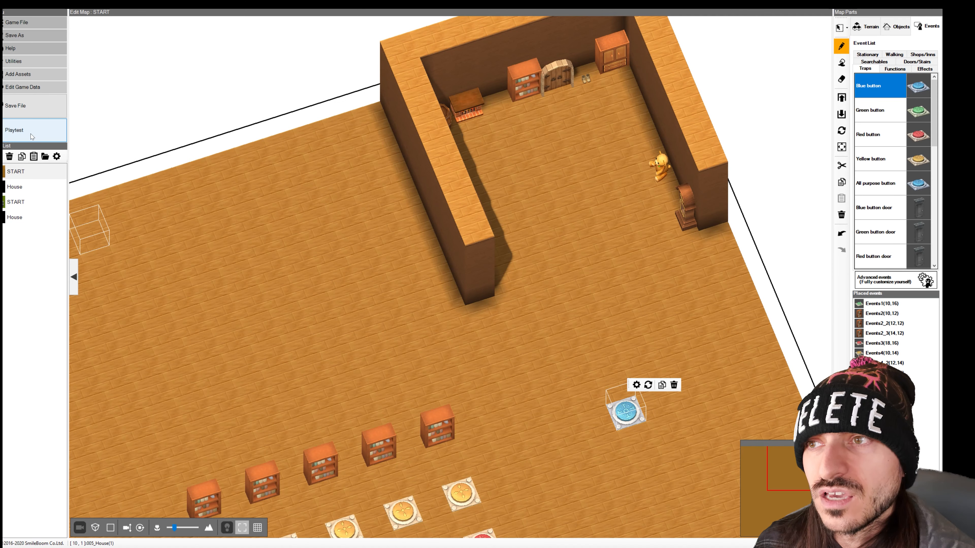
click(614, 176)
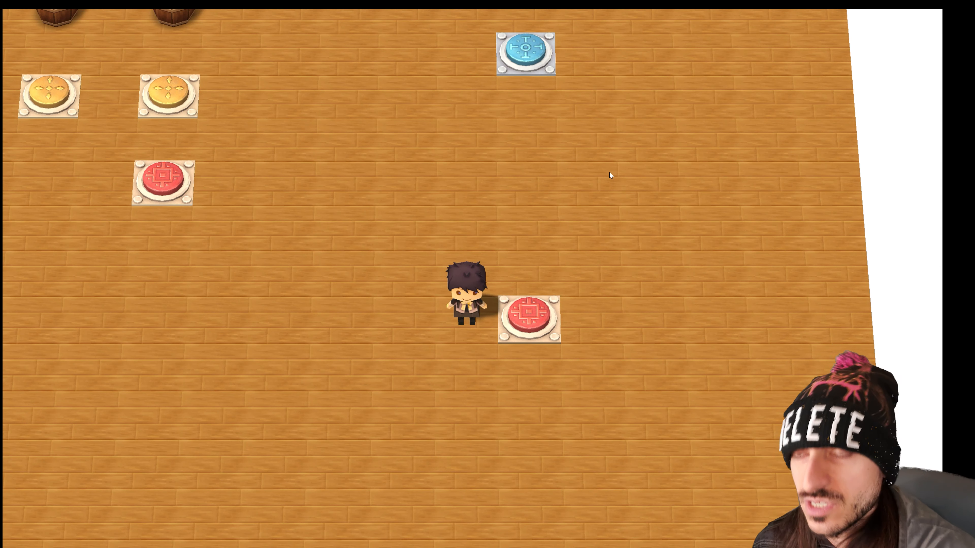
key(Right)
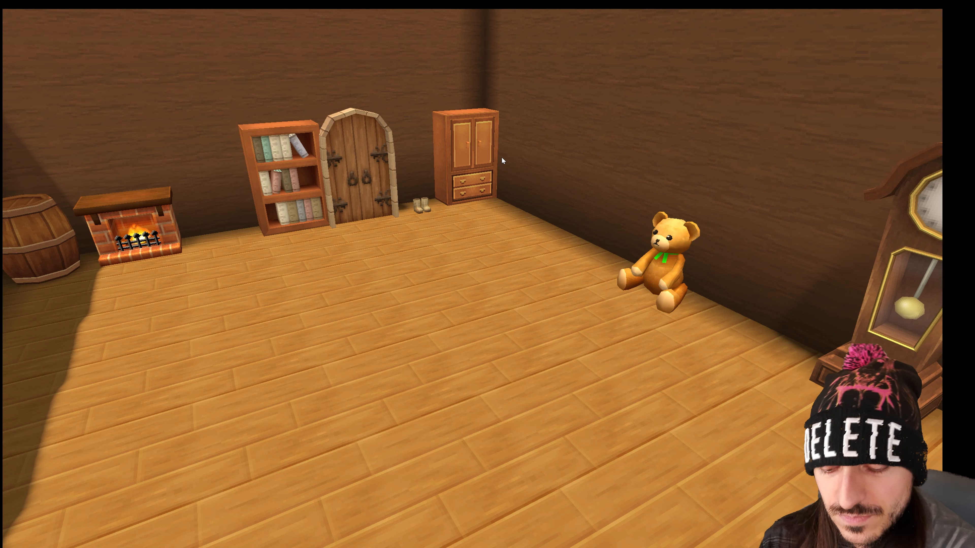
key(alt+F4)
- Delete the red button event beside the player's start position on the START map
scroll(599, 363, down, 3)
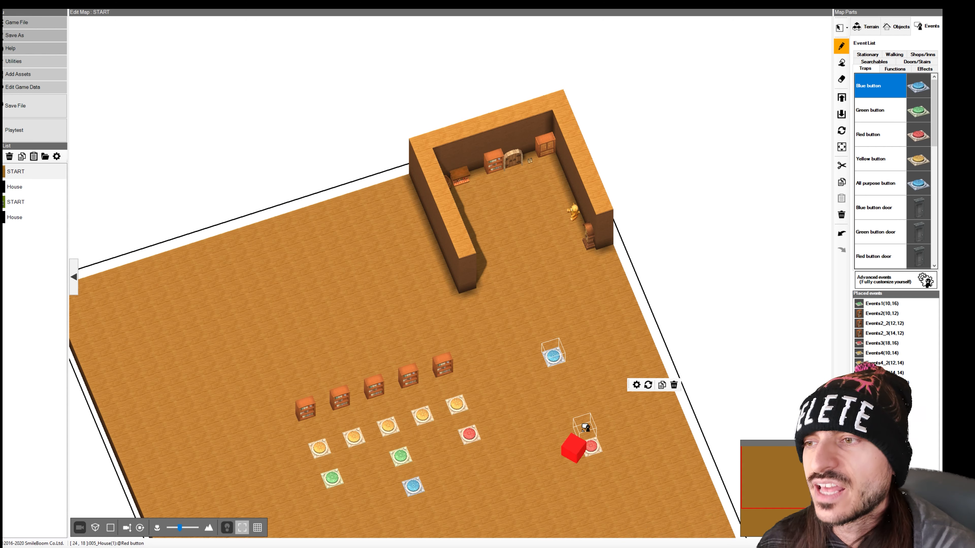
click(591, 445)
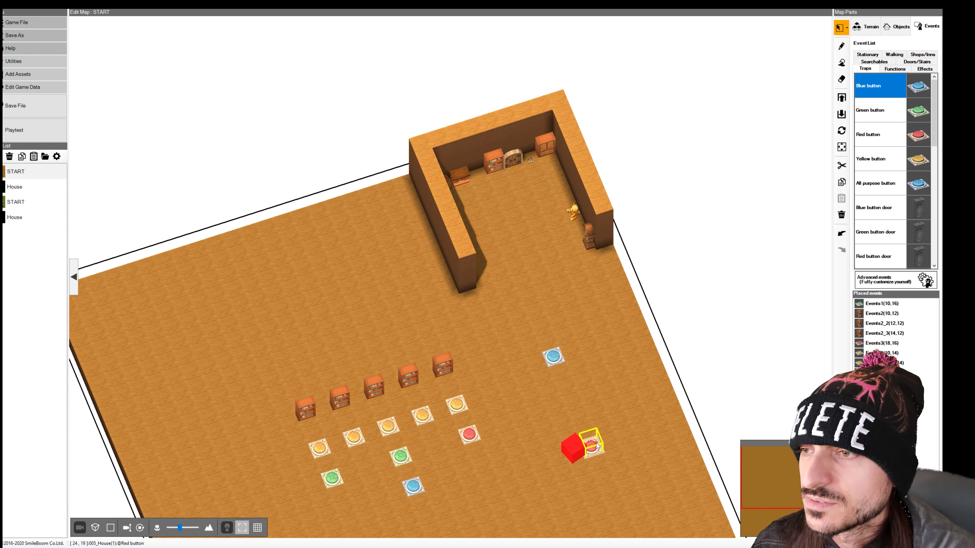
right_click(596, 444)
click(616, 509)
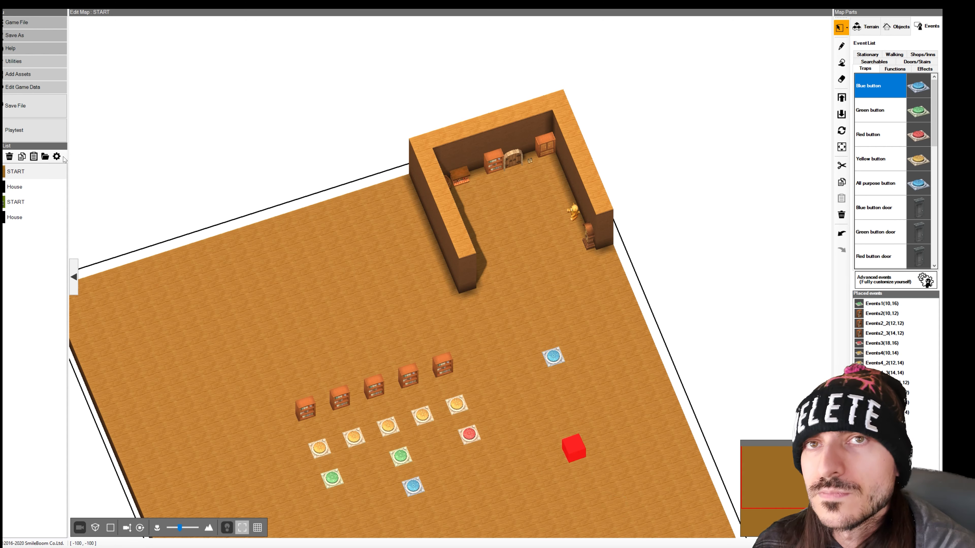
- Playtest the game maximized again, walk the hero up to the blue button and activate it
click(16, 130)
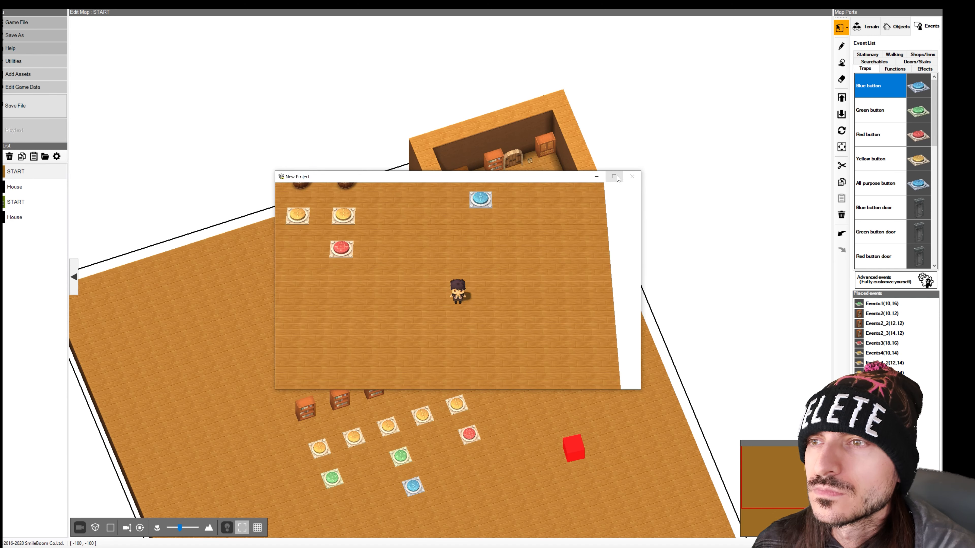
click(614, 177)
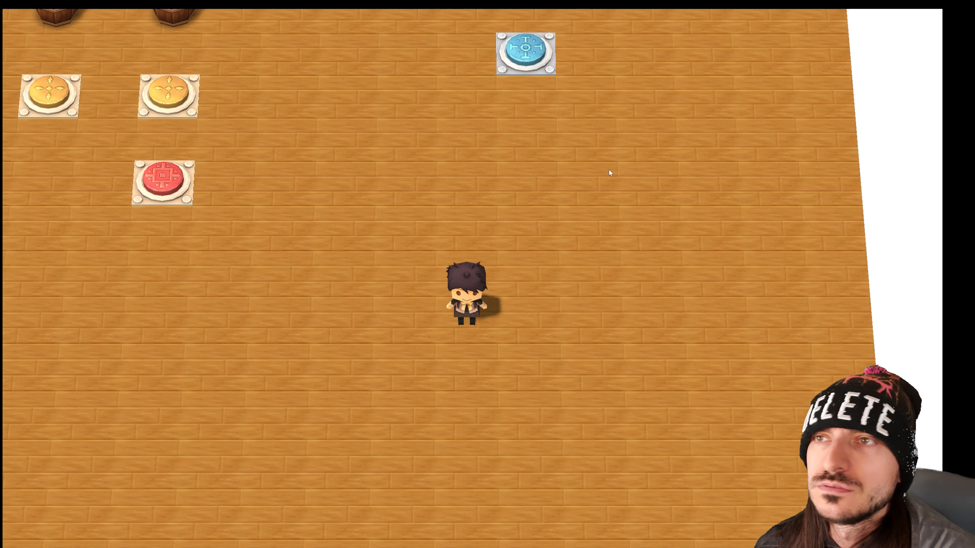
key(Up)
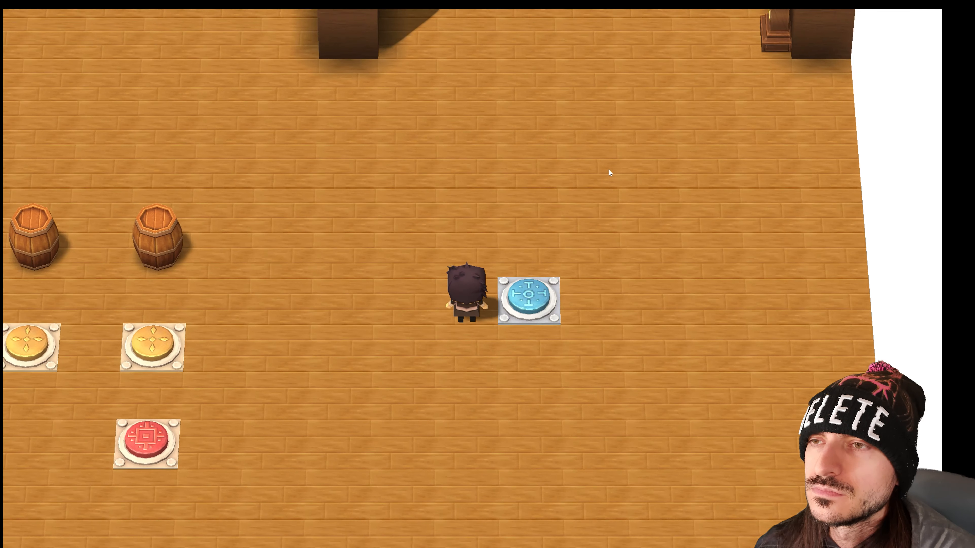
key(Right)
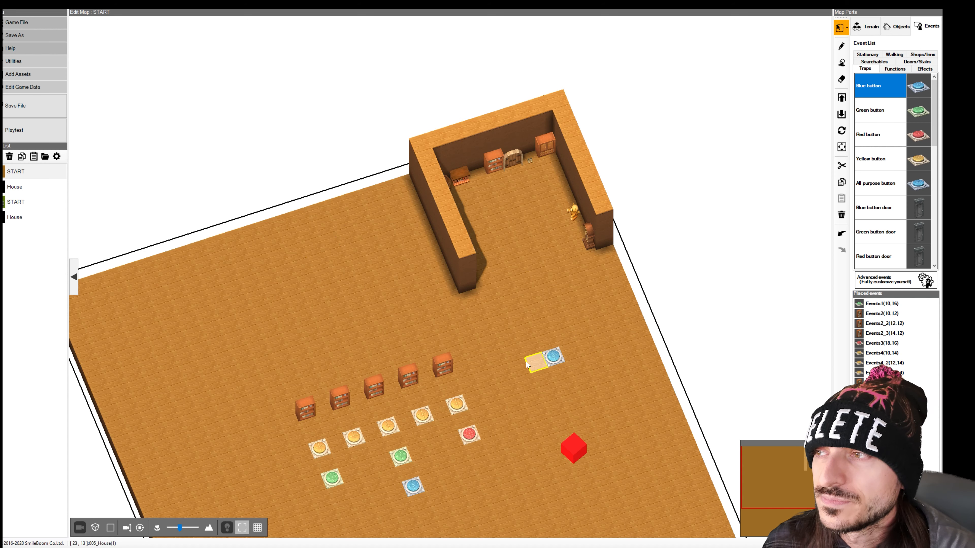
- Add an advanced common event to the game data and set its start to Automatically Start (Synchronize and Repeated)
right_drag(529, 363, 519, 370)
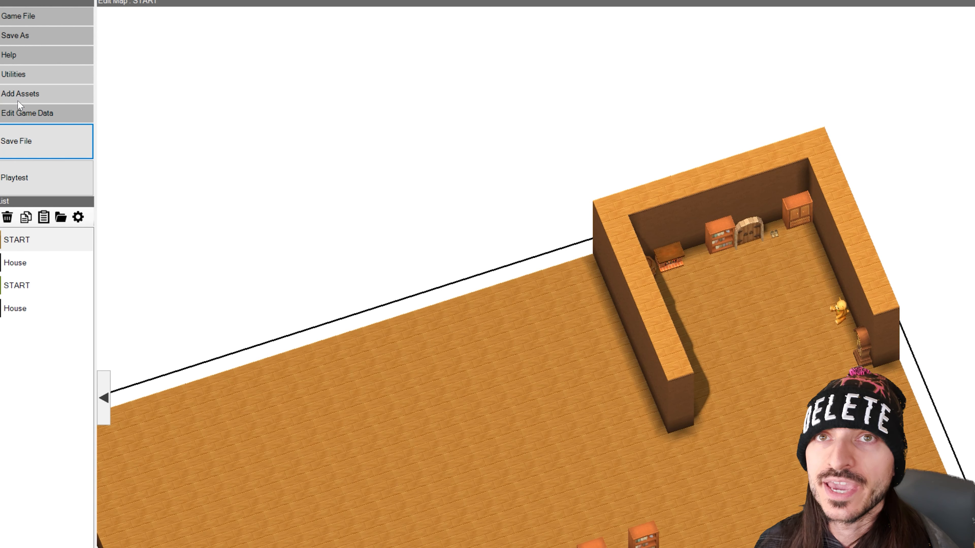
click(53, 113)
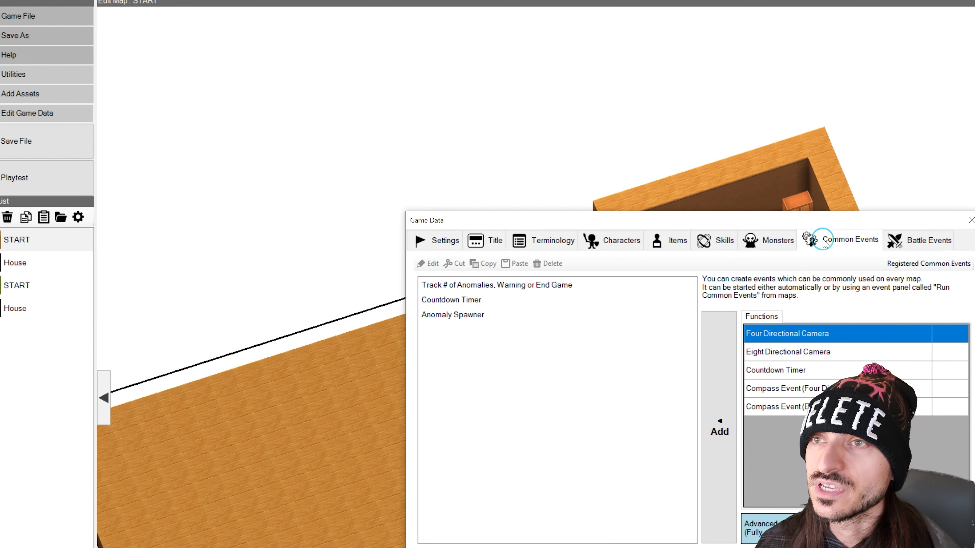
click(721, 428)
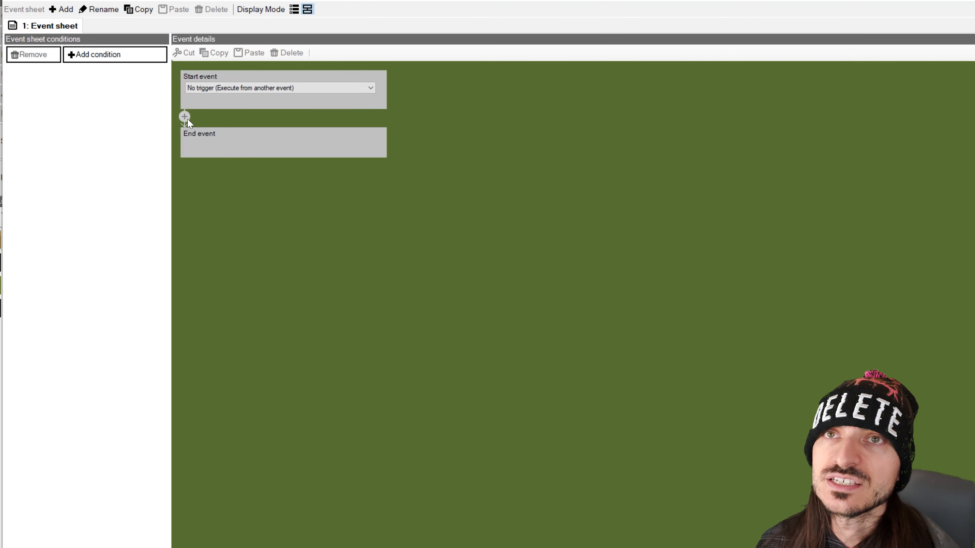
click(221, 88)
click(249, 119)
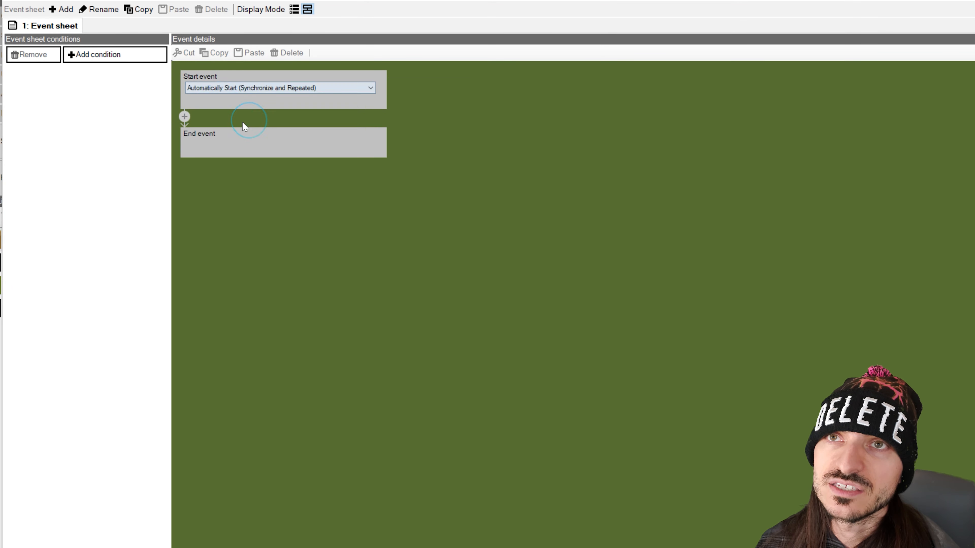
- Add an Advanced Variable Box Op to the common event, with Variable box as its target type
click(186, 117)
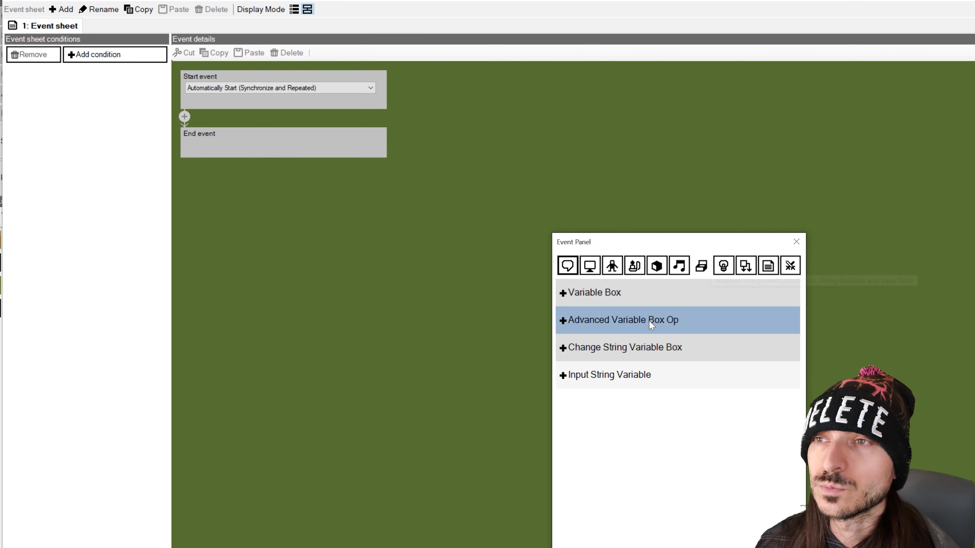
click(655, 320)
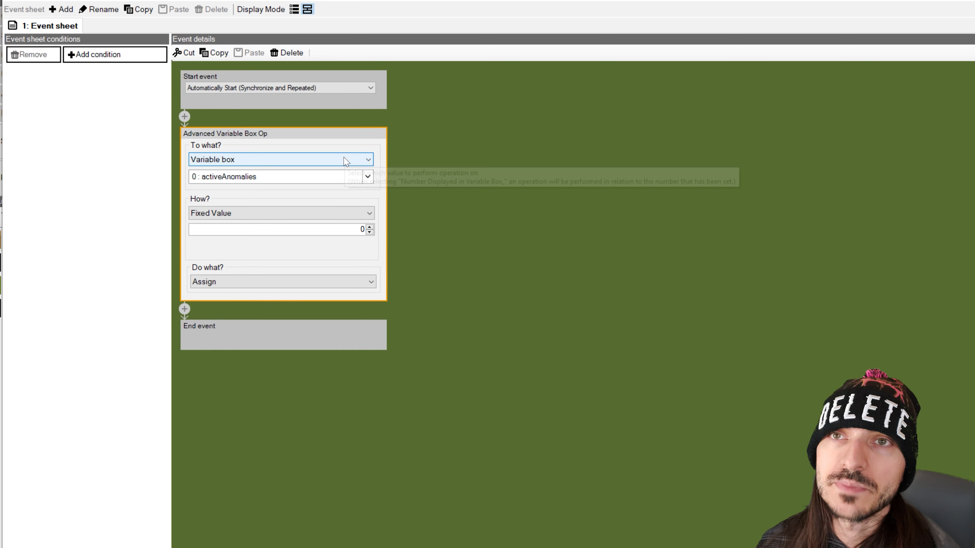
click(232, 161)
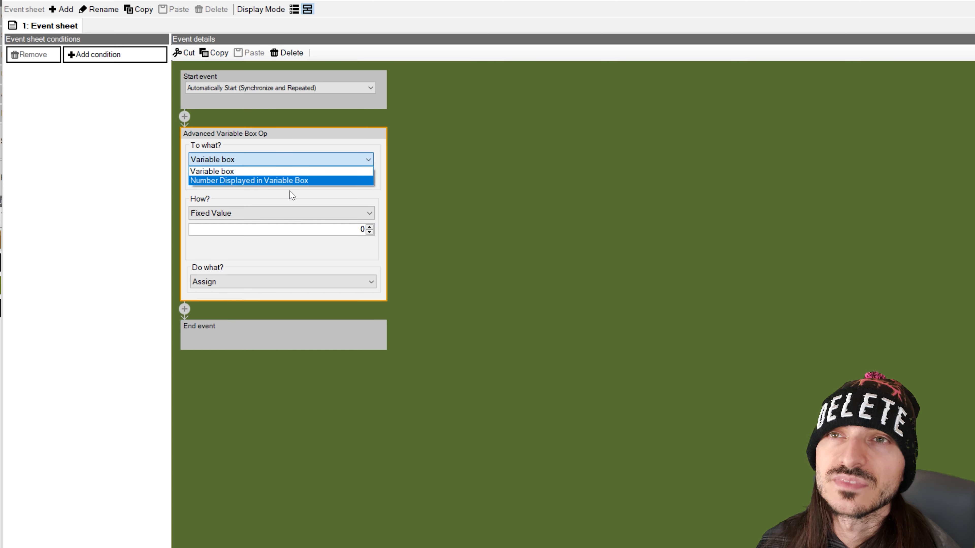
click(282, 171)
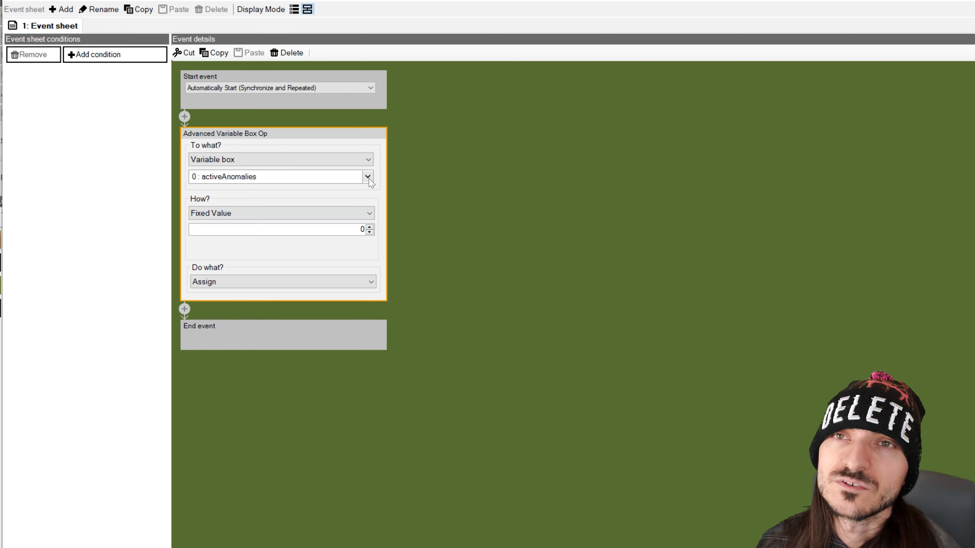
click(234, 159)
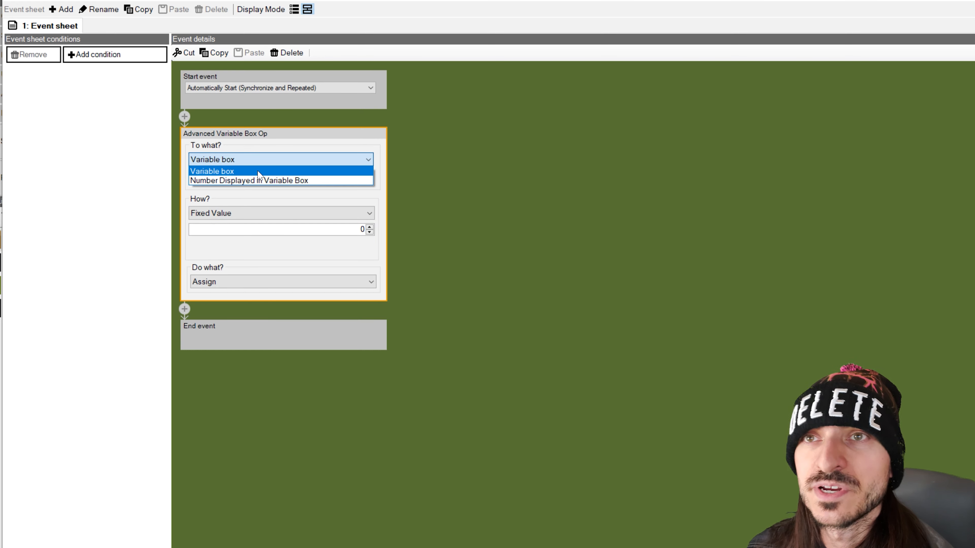
click(259, 171)
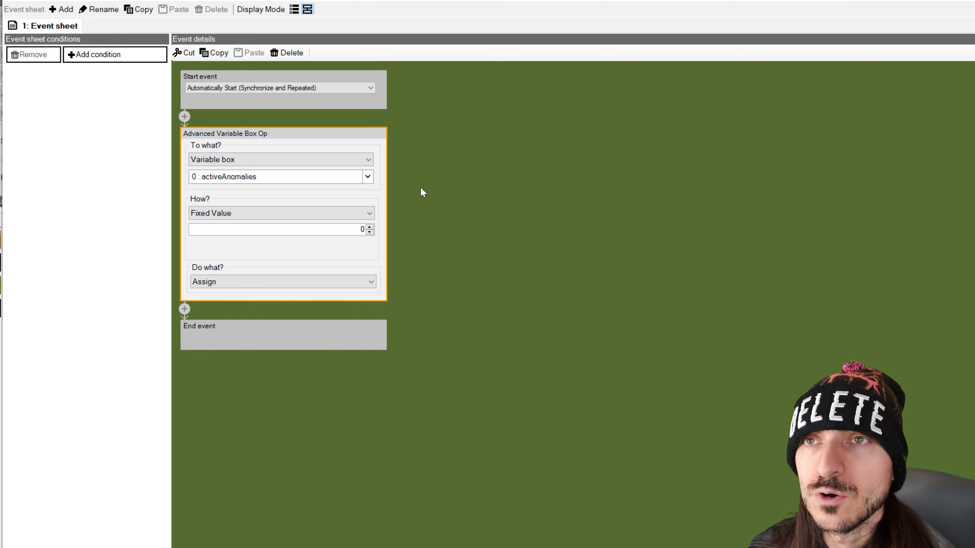
- Look through the normal variable list and try renaming the unnamed variable box 4
click(367, 178)
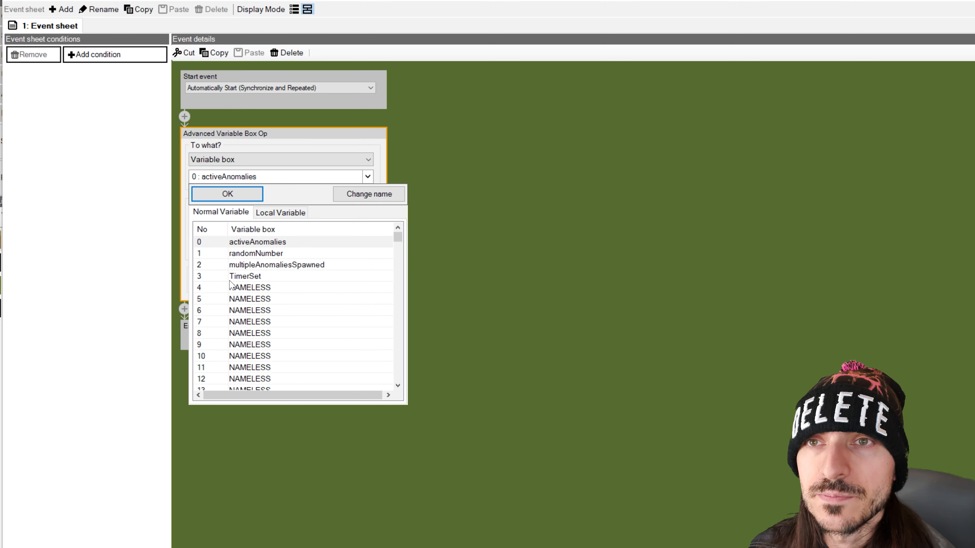
click(238, 287)
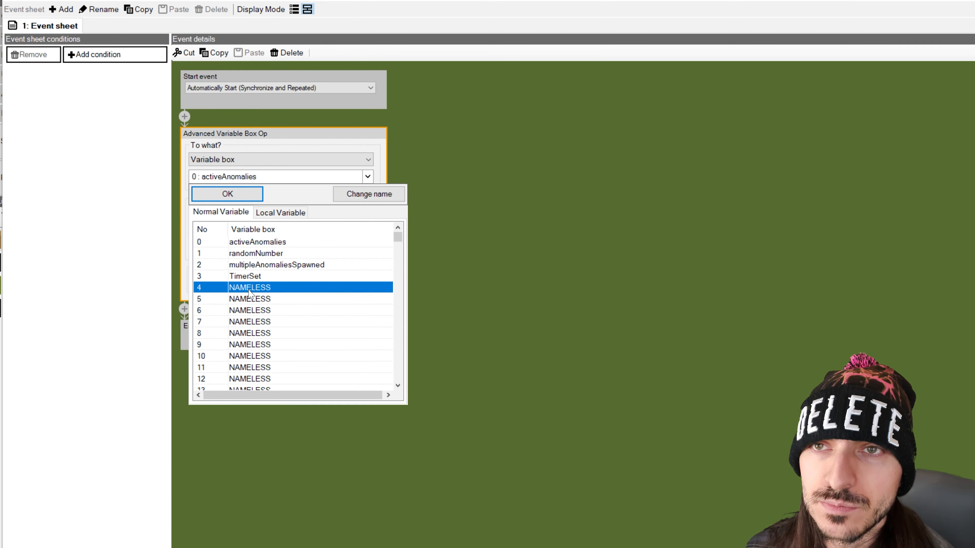
click(250, 293)
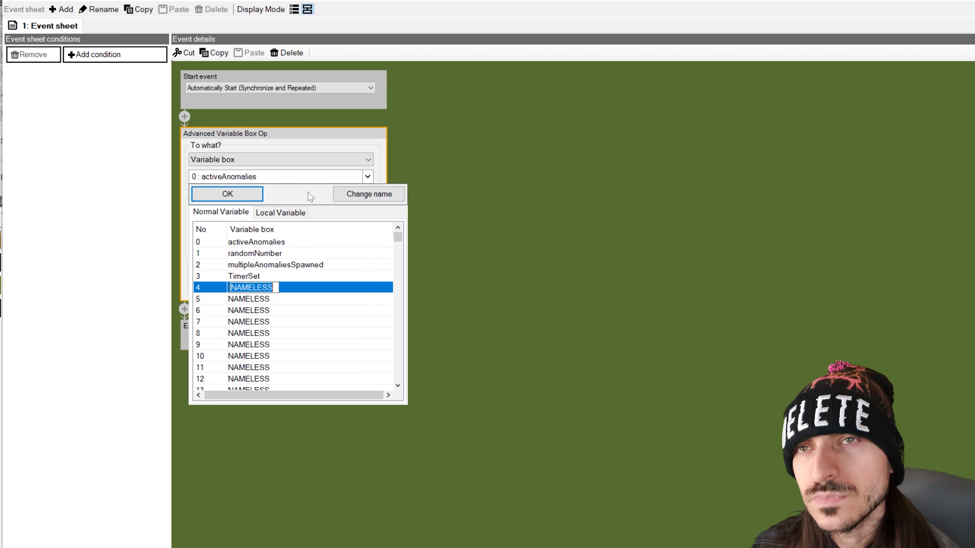
click(322, 140)
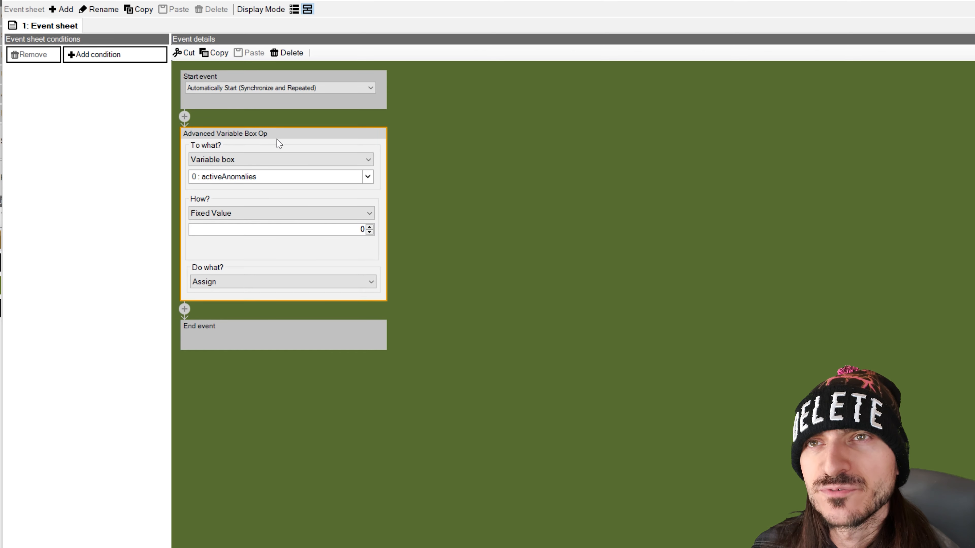
right_click(237, 133)
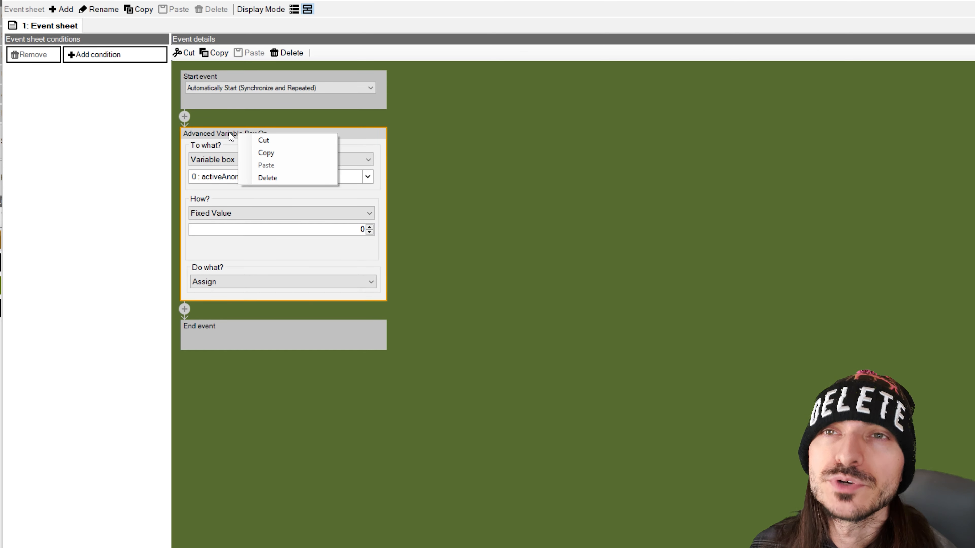
click(228, 151)
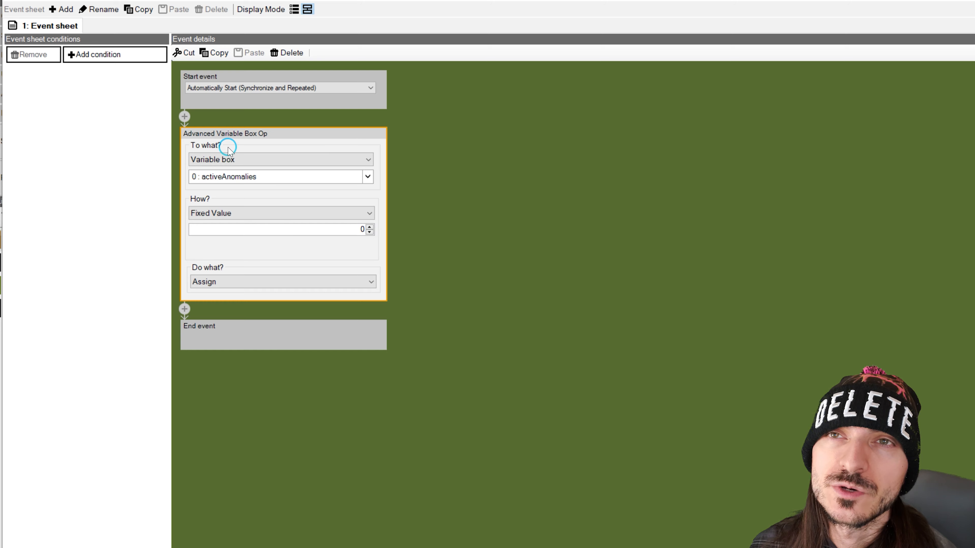
click(342, 216)
click(240, 188)
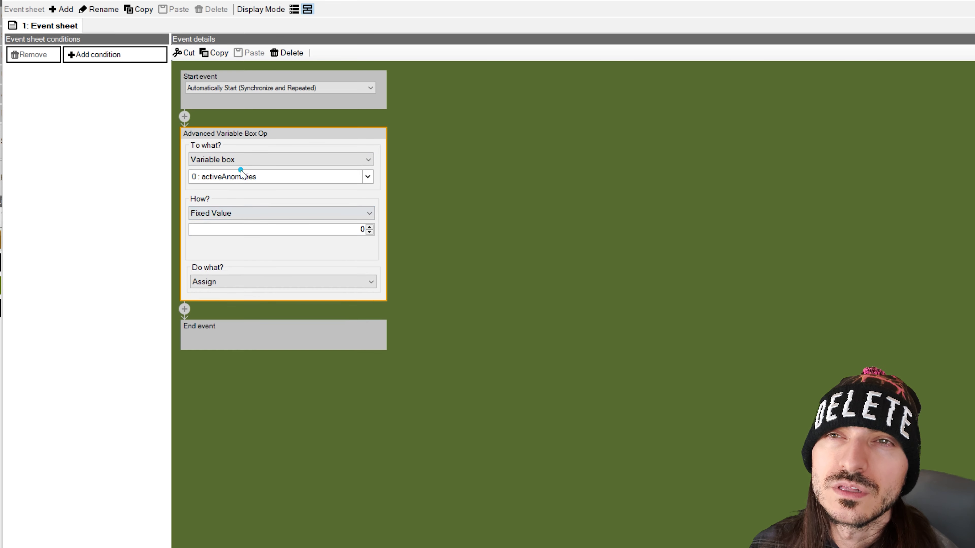
- Rename the unnamed normal variable boxes 4, 5 and 6 to KeyLeft, KeyRight and KeyAccept
click(242, 176)
click(267, 289)
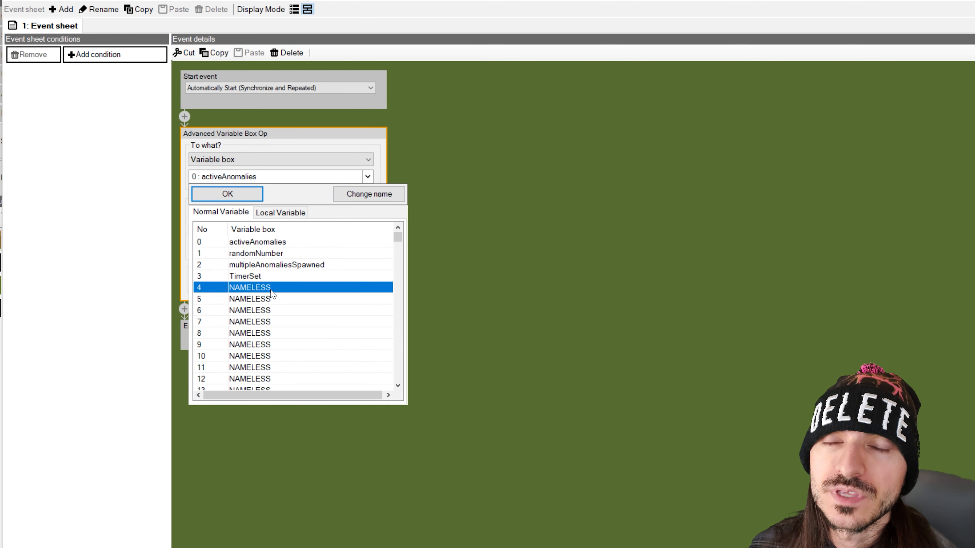
click(303, 287)
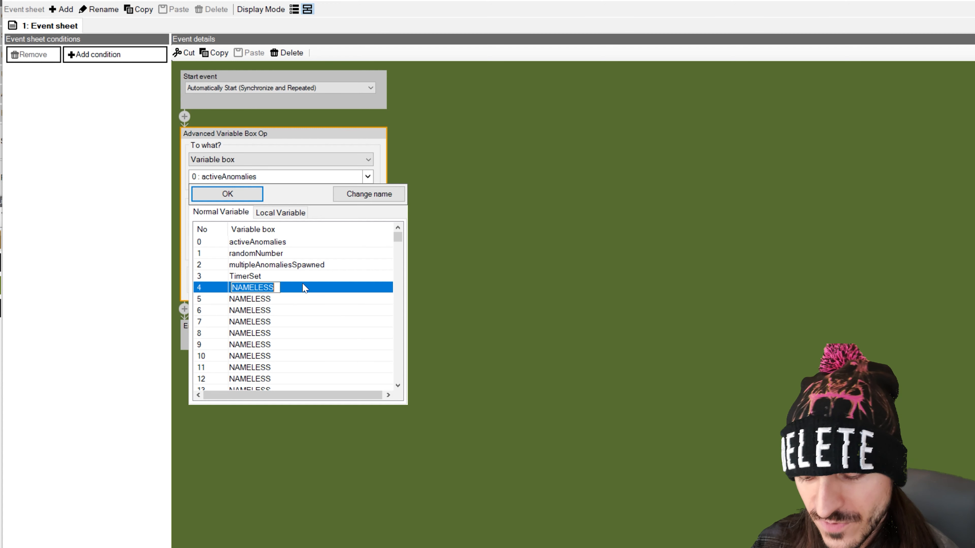
text(KeyLeft)
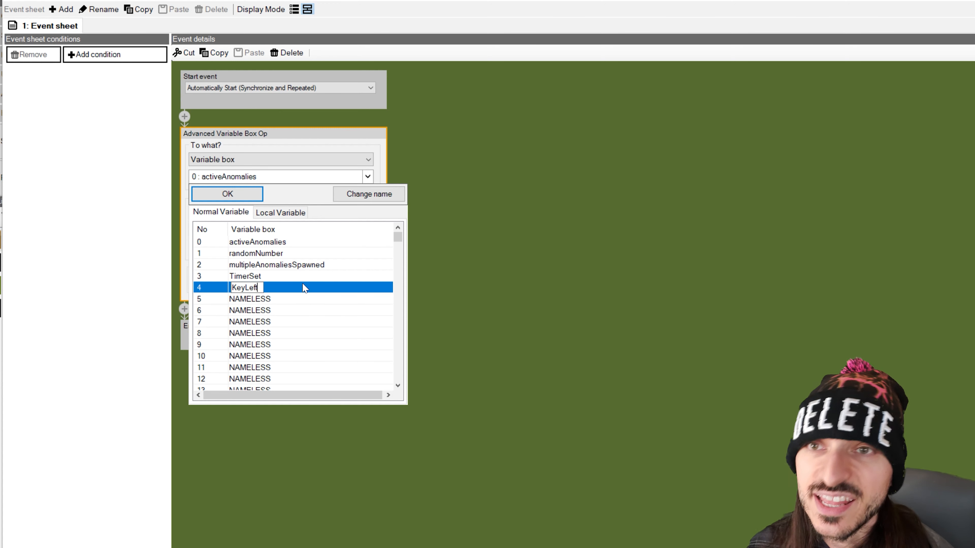
click(286, 301)
click(285, 301)
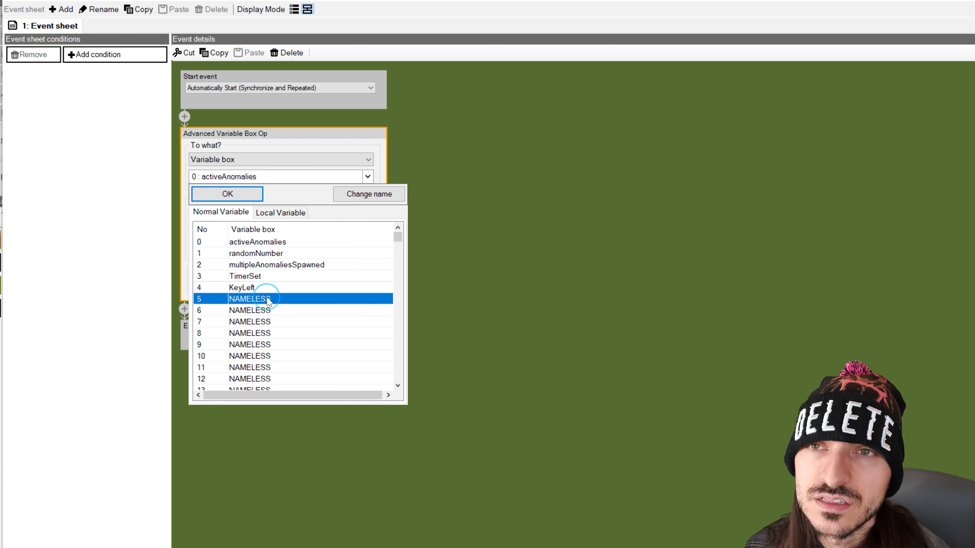
text(KeyR)
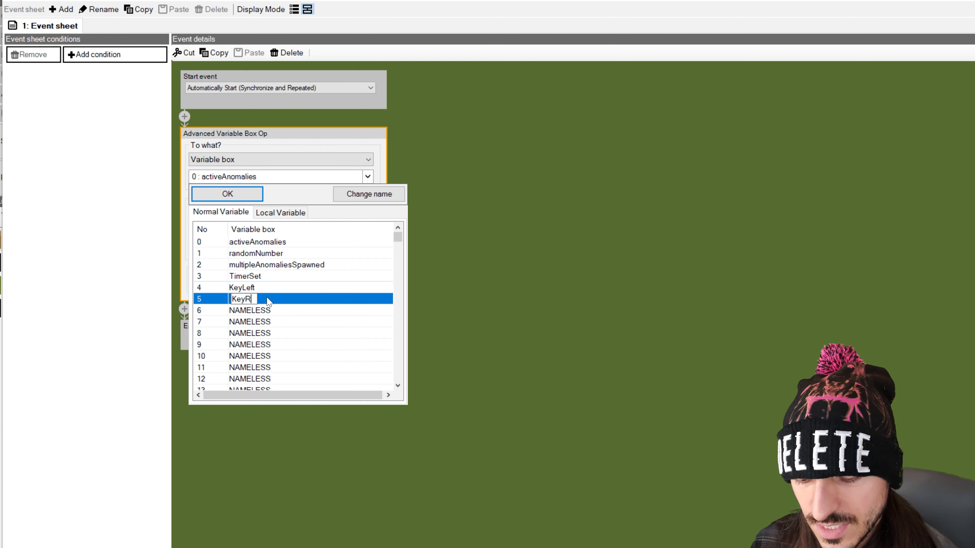
text(ight)
click(273, 311)
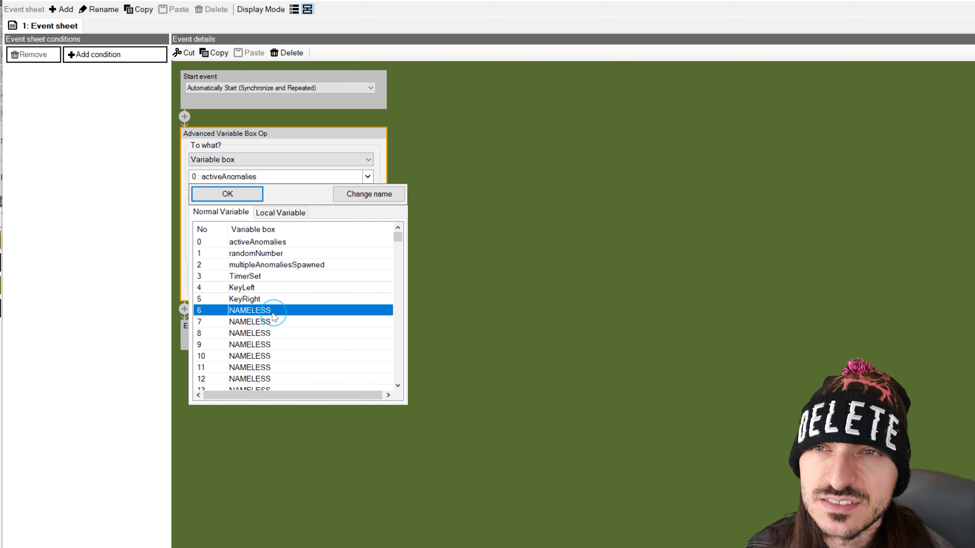
click(266, 312)
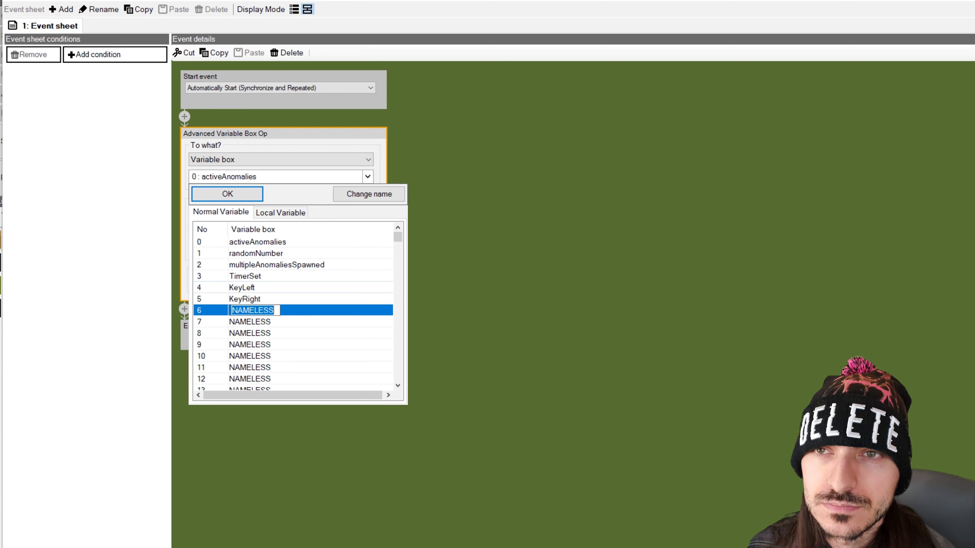
text(KeyAccept)
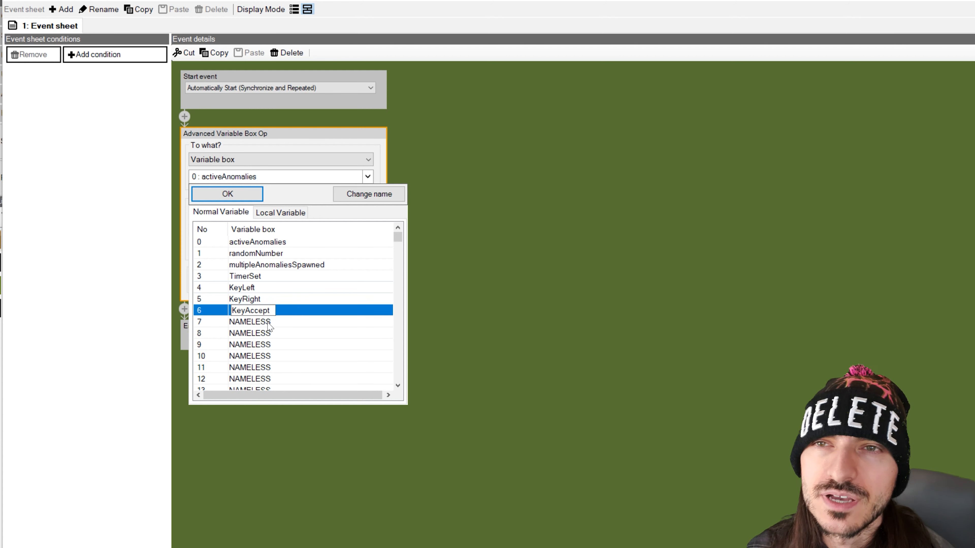
click(257, 322)
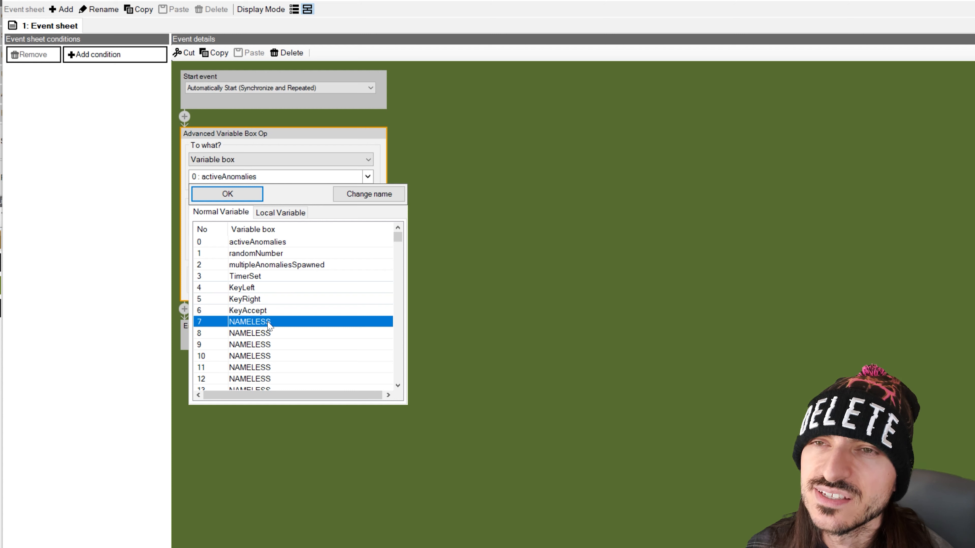
- Make the Advanced Variable Box Op target KeyLeft and take its value from Key Input Left
click(251, 198)
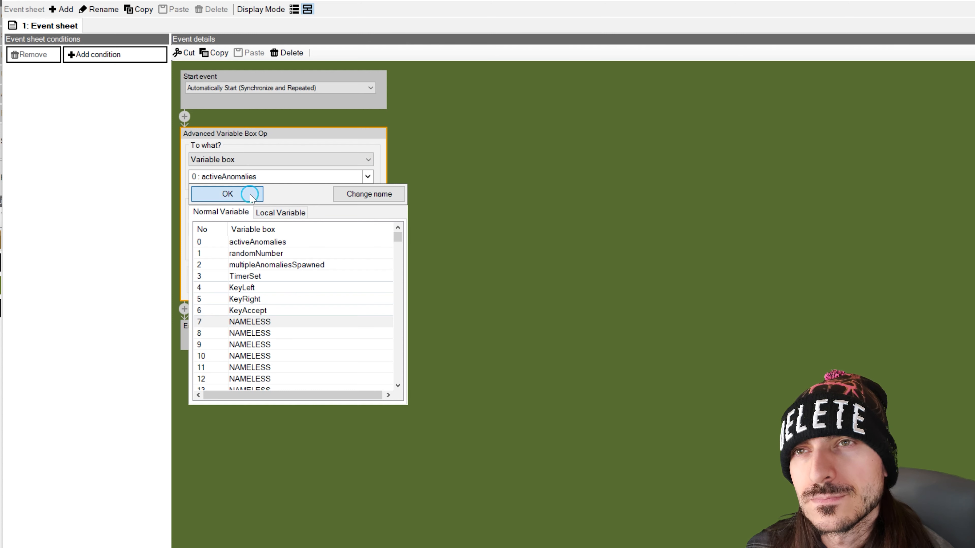
click(251, 292)
double_click(251, 292)
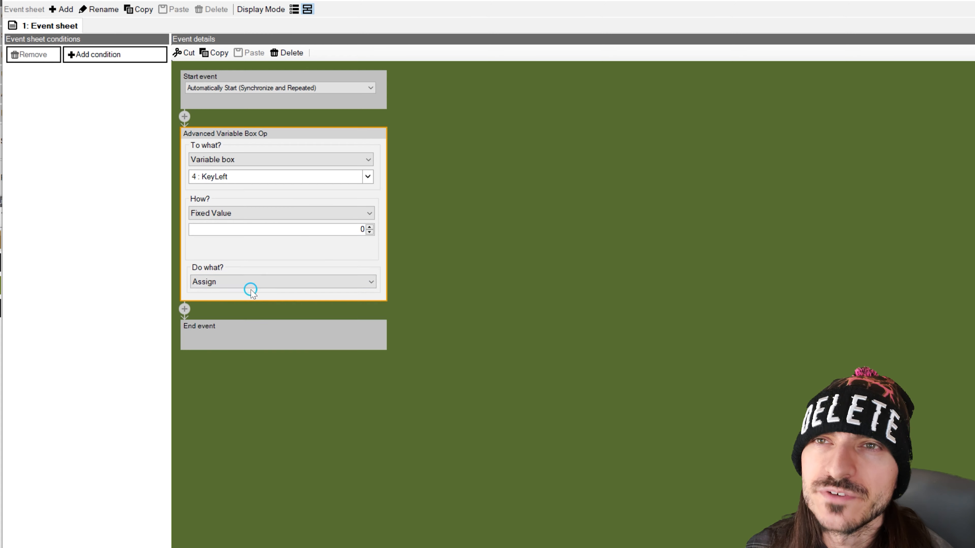
click(247, 214)
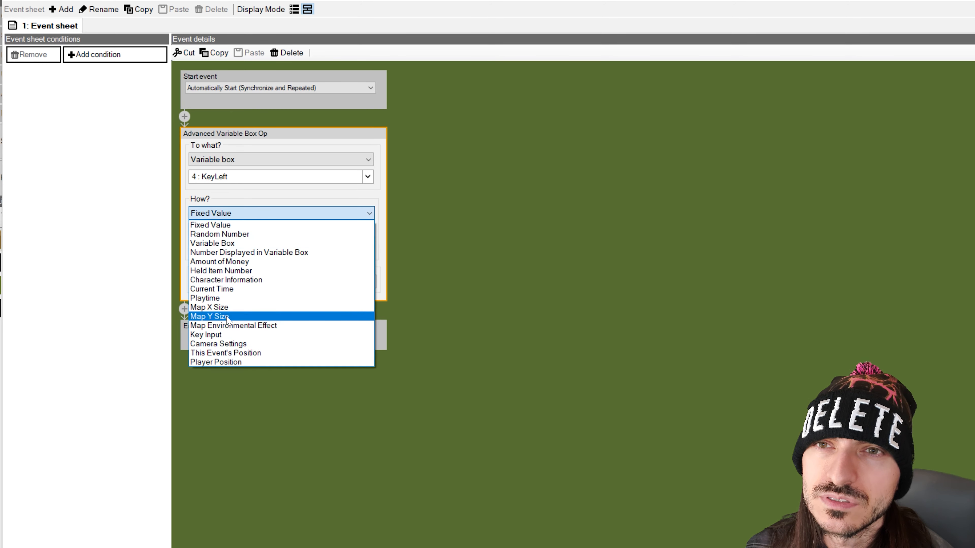
click(229, 335)
click(247, 230)
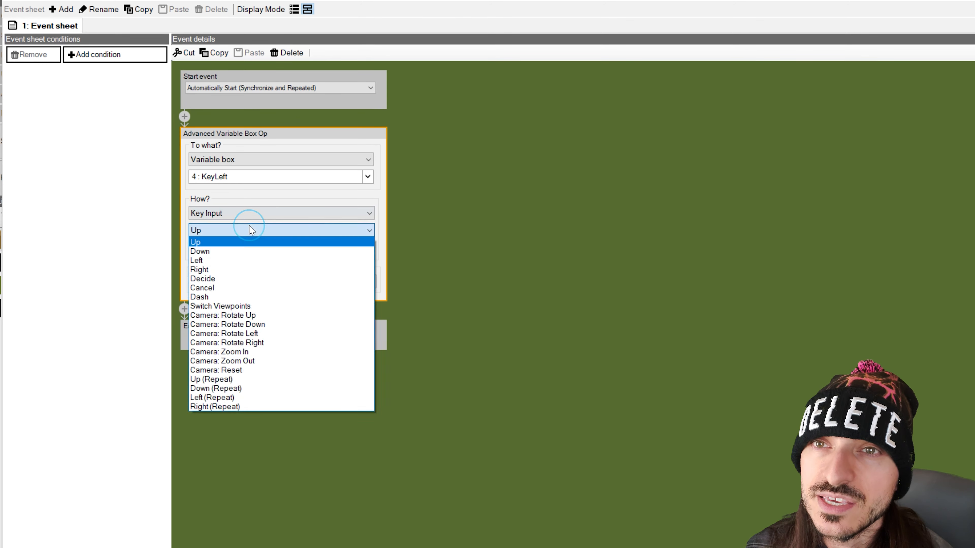
click(234, 262)
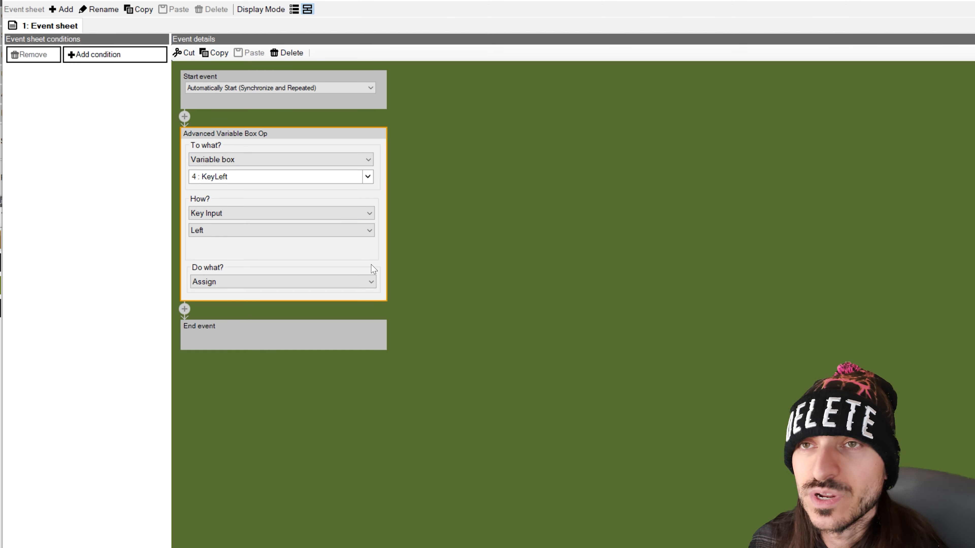
- Read the explanation of the values a key input returns and look through the available value sources and keys
mouse_move(295, 231)
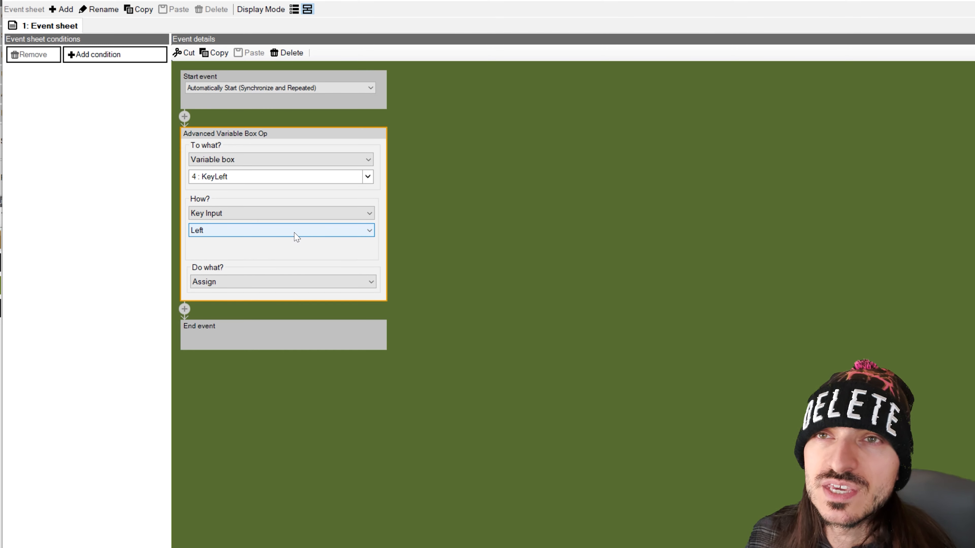
scroll(294, 233, up, 1)
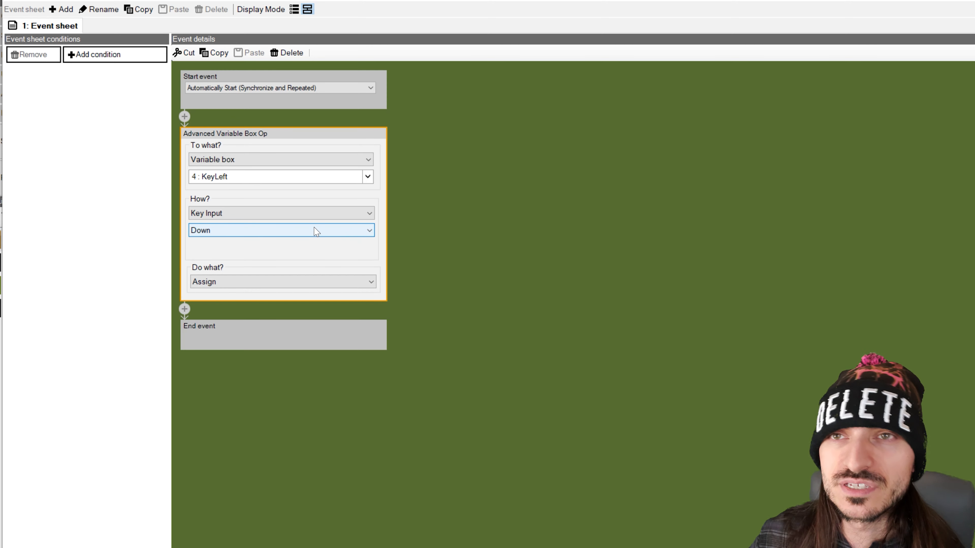
mouse_move(325, 236)
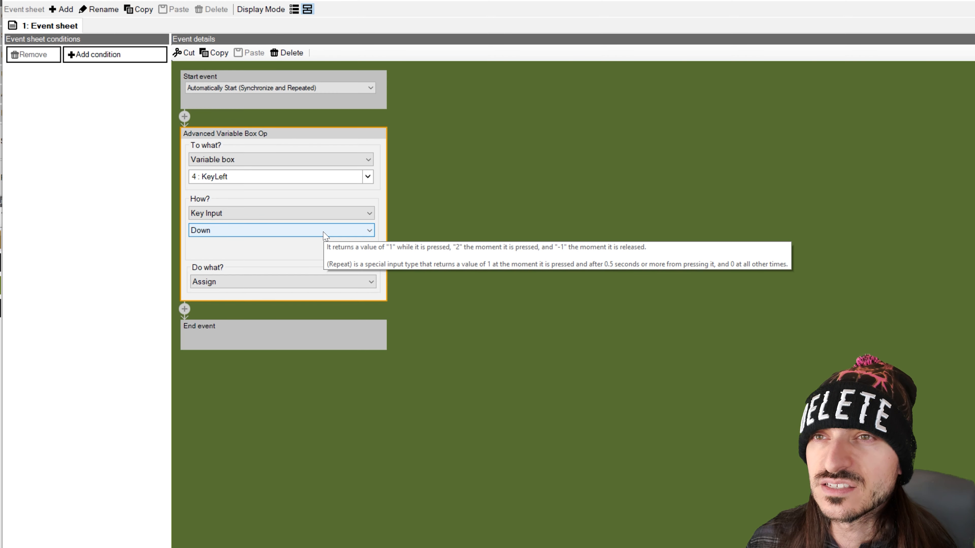
click(316, 214)
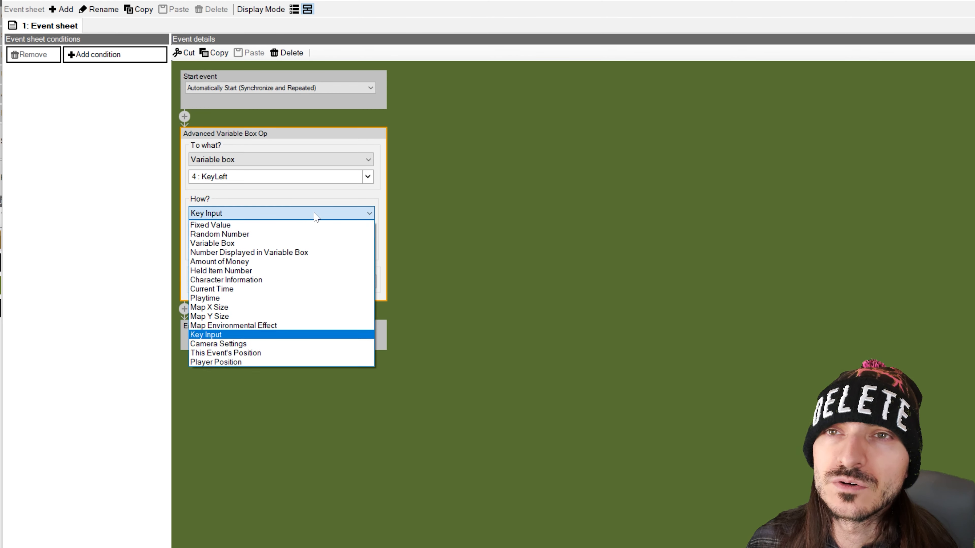
click(278, 335)
click(258, 231)
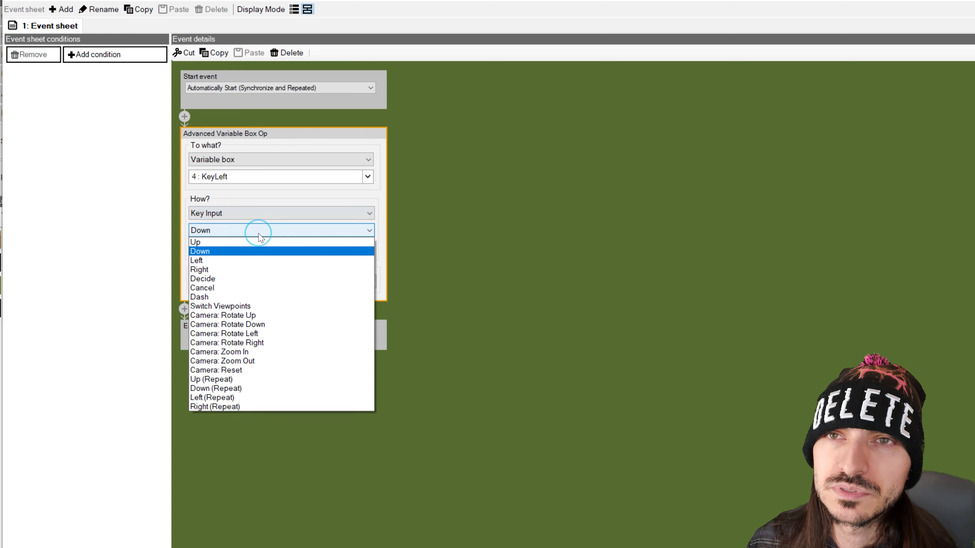
click(252, 198)
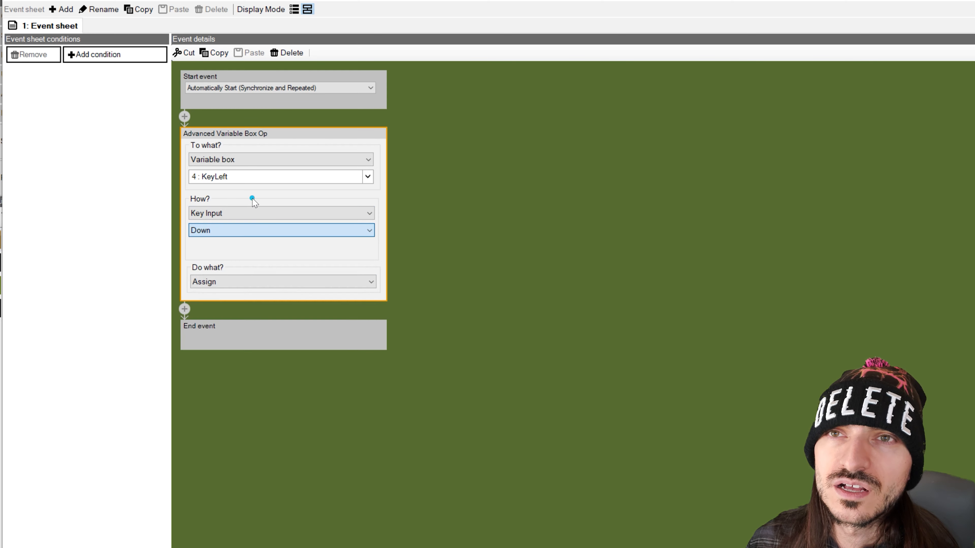
- Set the KeyLeft operation's key input to Left, then review the calculation types and keep Assign
click(251, 231)
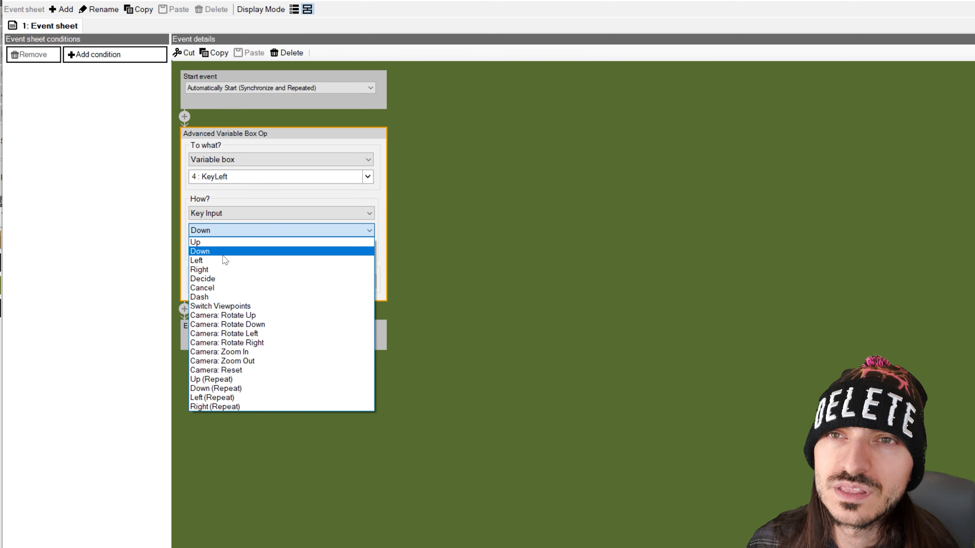
click(223, 255)
click(225, 234)
click(227, 255)
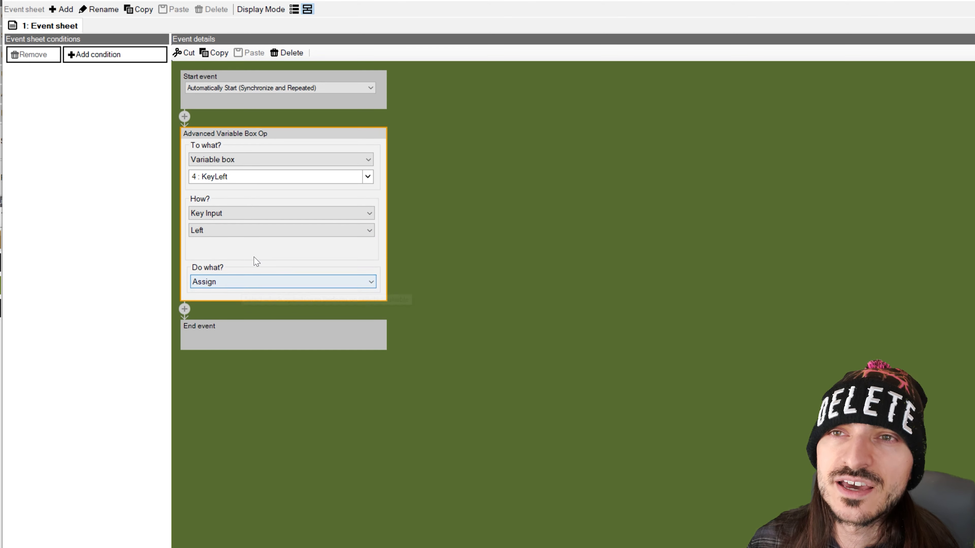
click(260, 282)
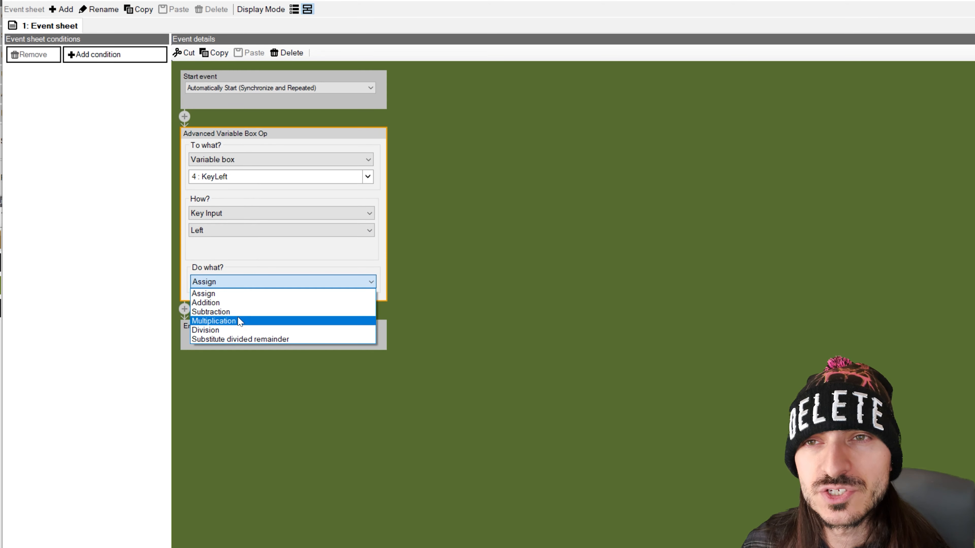
click(239, 253)
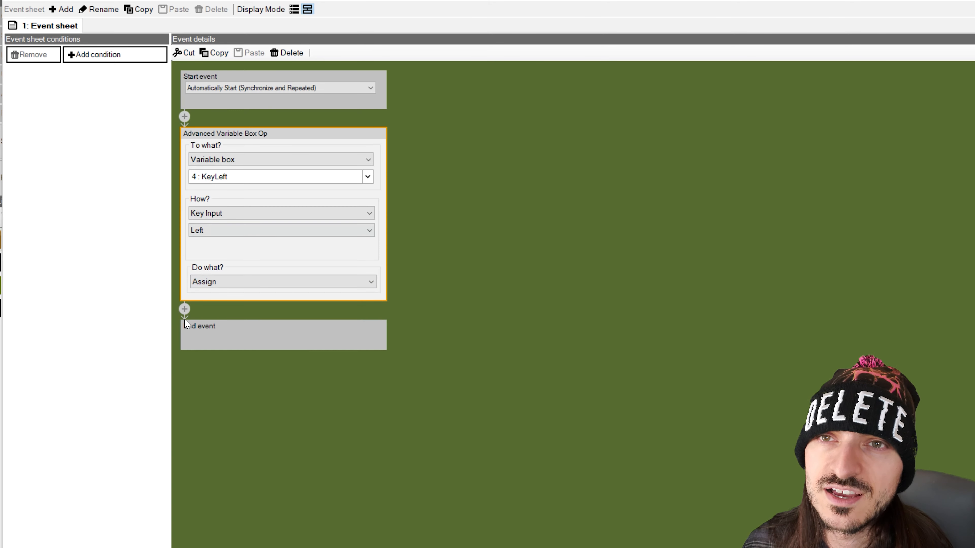
- Add a second Advanced Variable Box Op below it that assigns Key Input Right to KeyRight
click(184, 310)
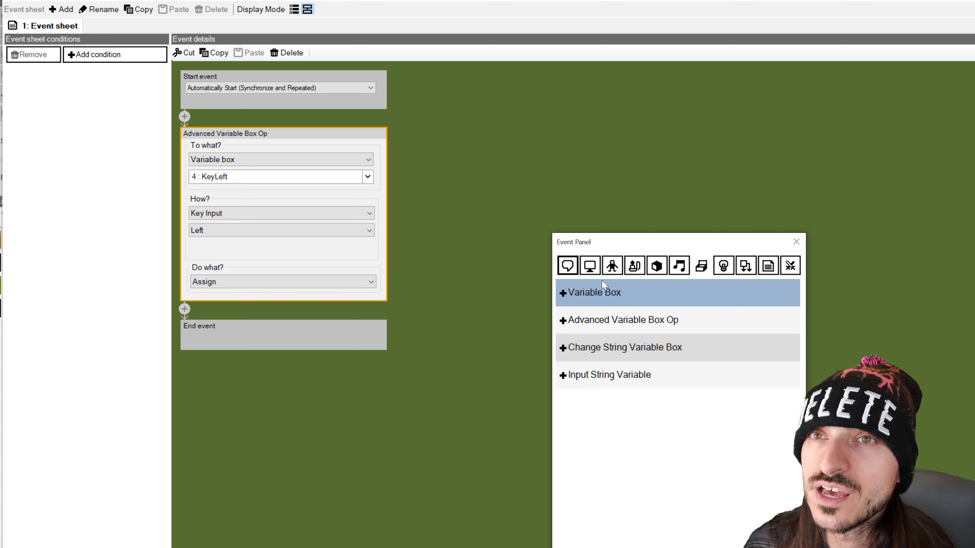
click(652, 320)
click(261, 225)
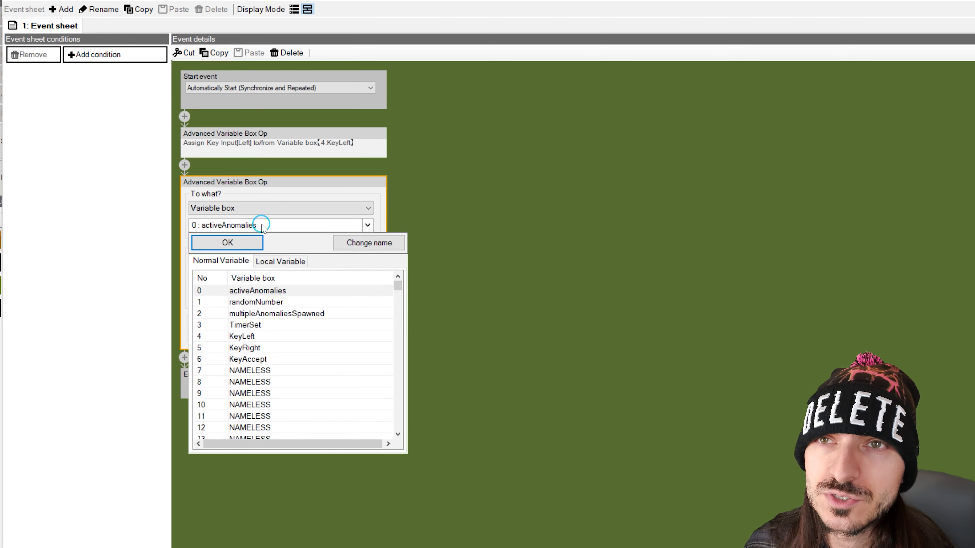
double_click(262, 347)
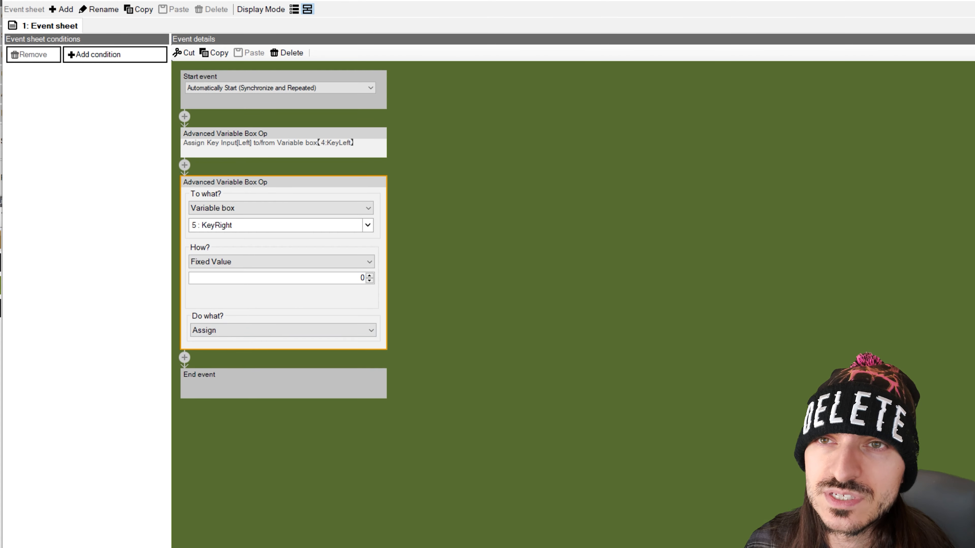
click(294, 263)
click(260, 384)
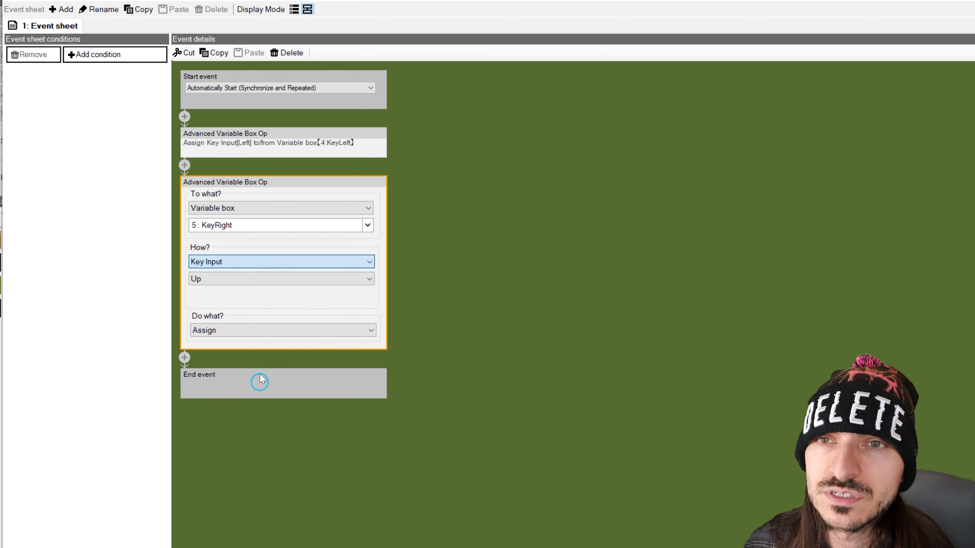
click(257, 283)
click(241, 317)
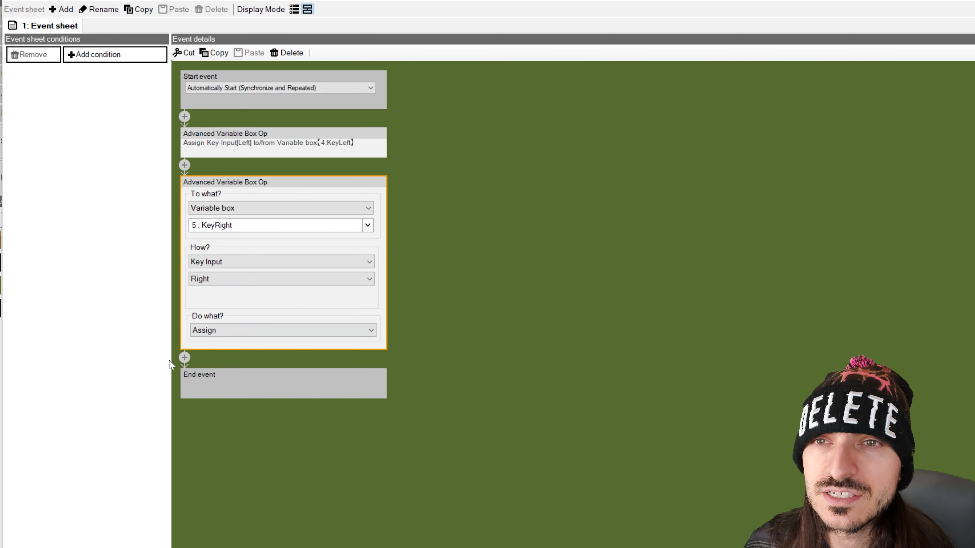
- Add a third Advanced Variable Box Op below the KeyRight one that assigns Key Input Decide to KeyAccept
click(184, 357)
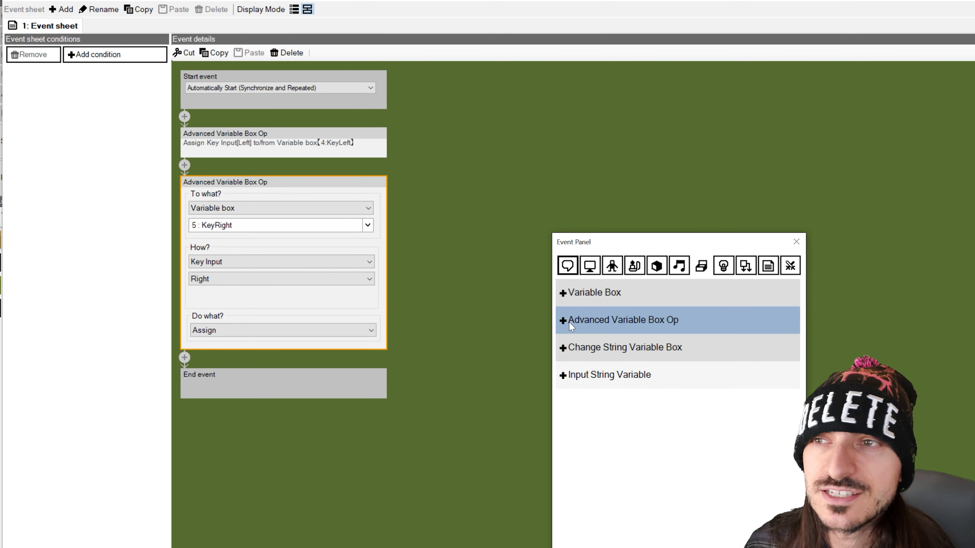
click(628, 319)
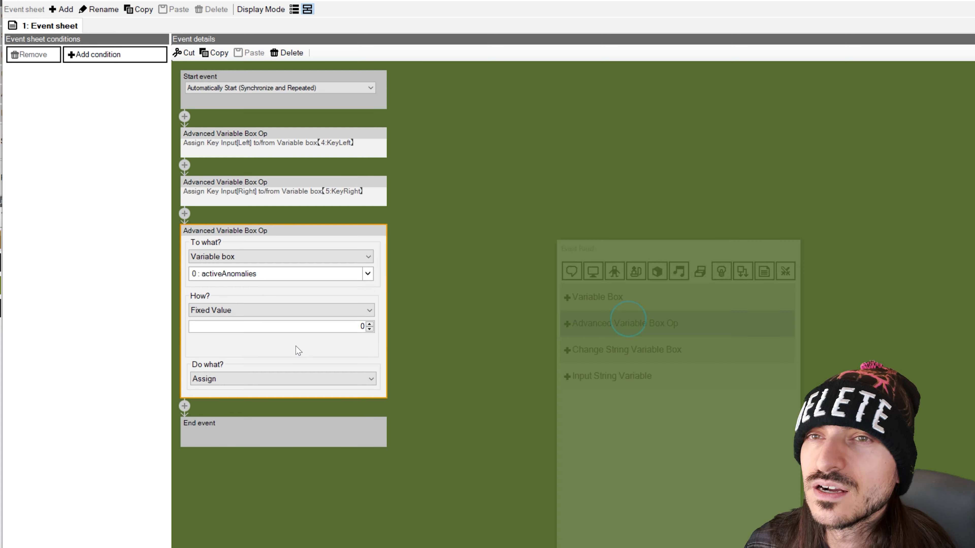
click(270, 279)
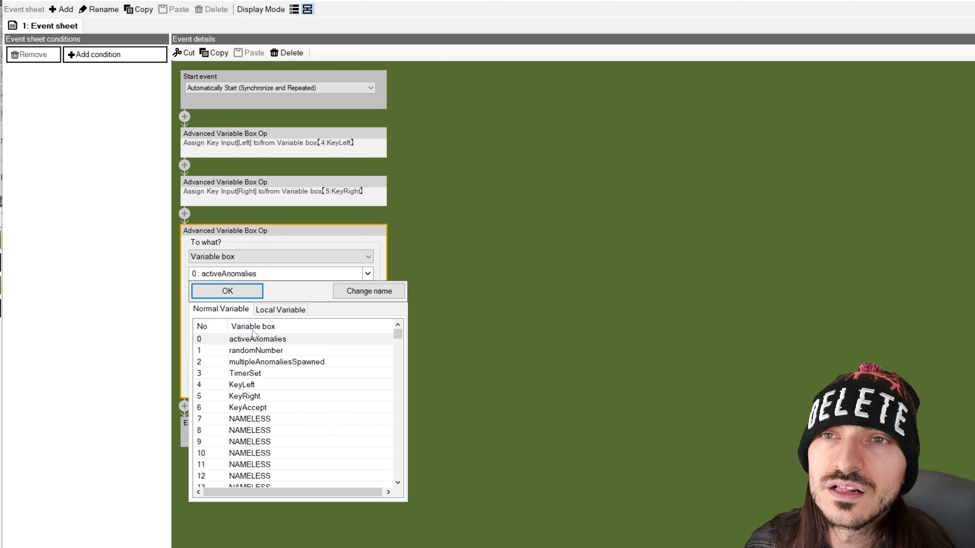
double_click(268, 408)
click(256, 311)
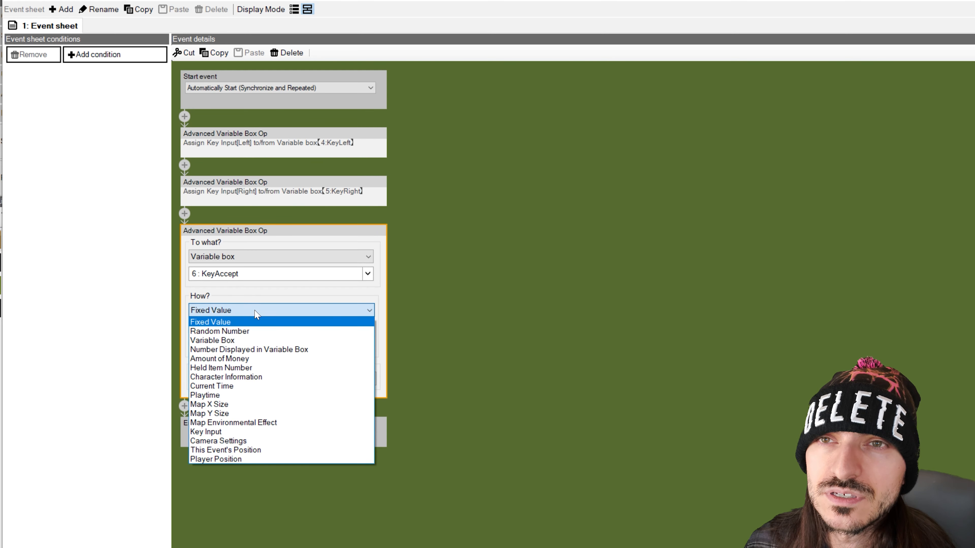
click(258, 432)
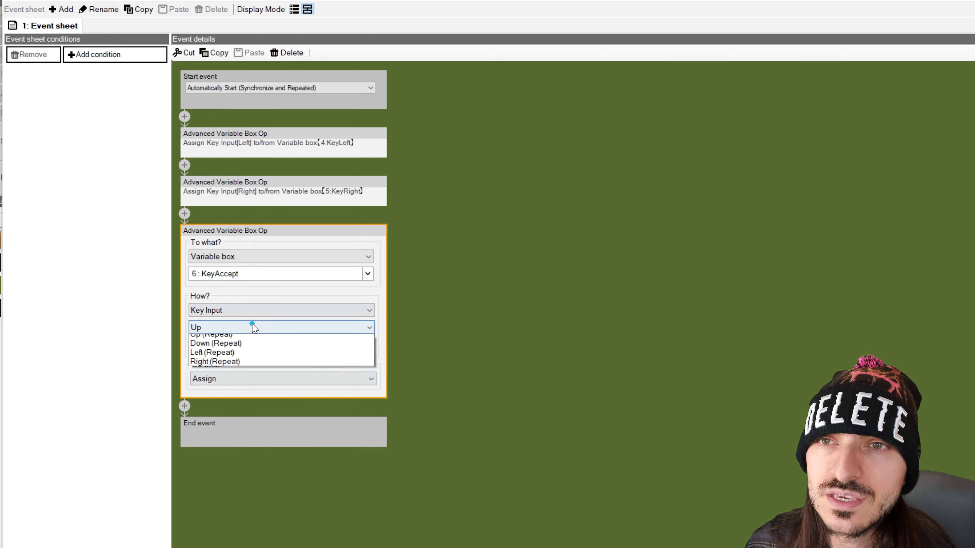
click(253, 327)
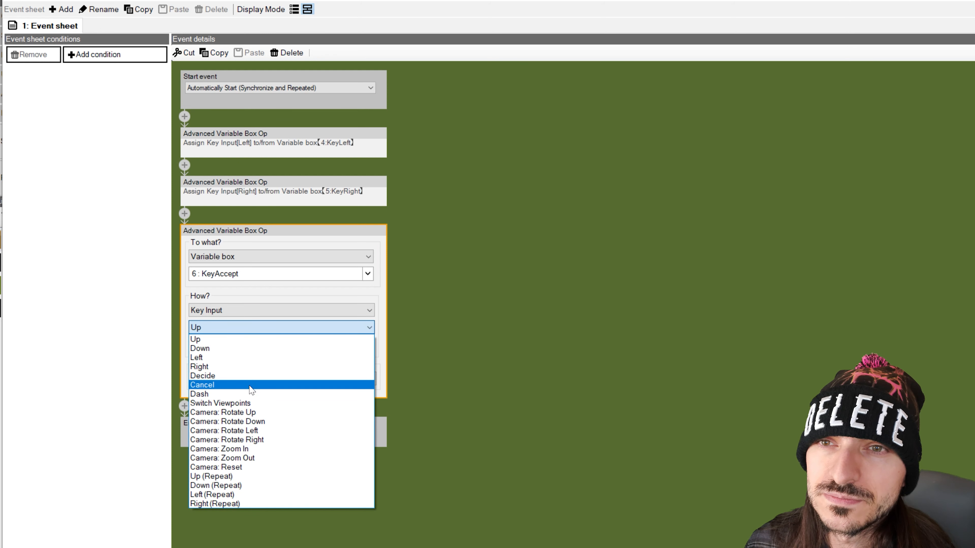
click(224, 378)
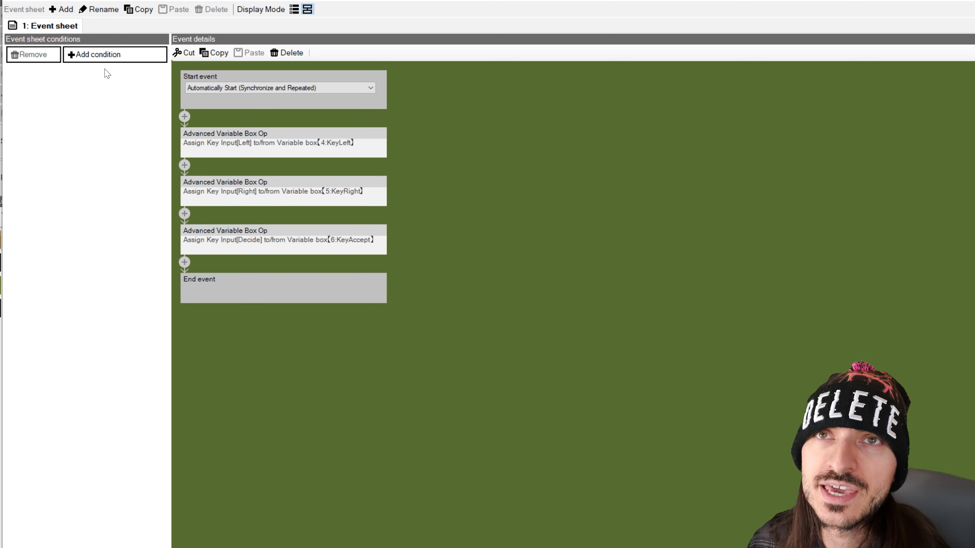
- Add an event switch condition to the event sheet that requires switch 10, Switch_blue, to be on
click(97, 55)
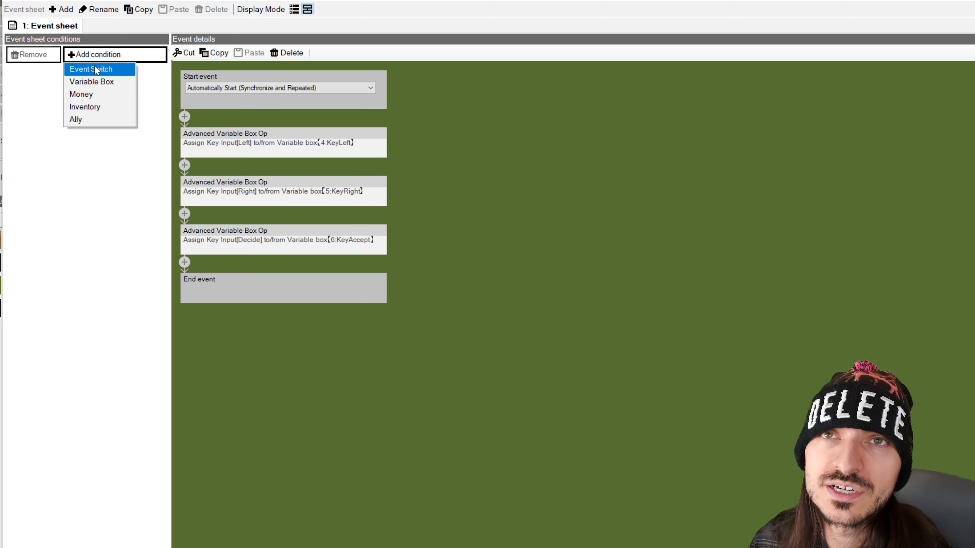
click(101, 82)
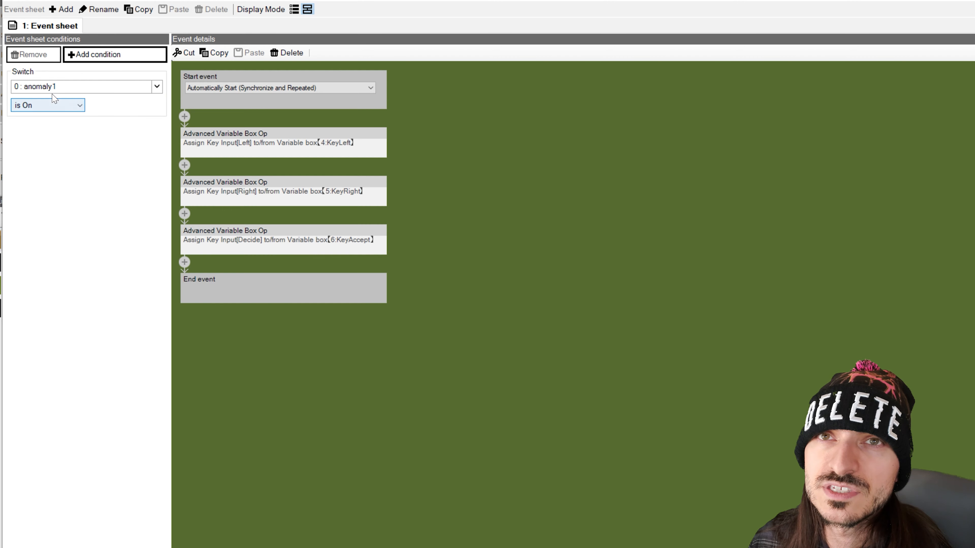
click(58, 87)
click(91, 126)
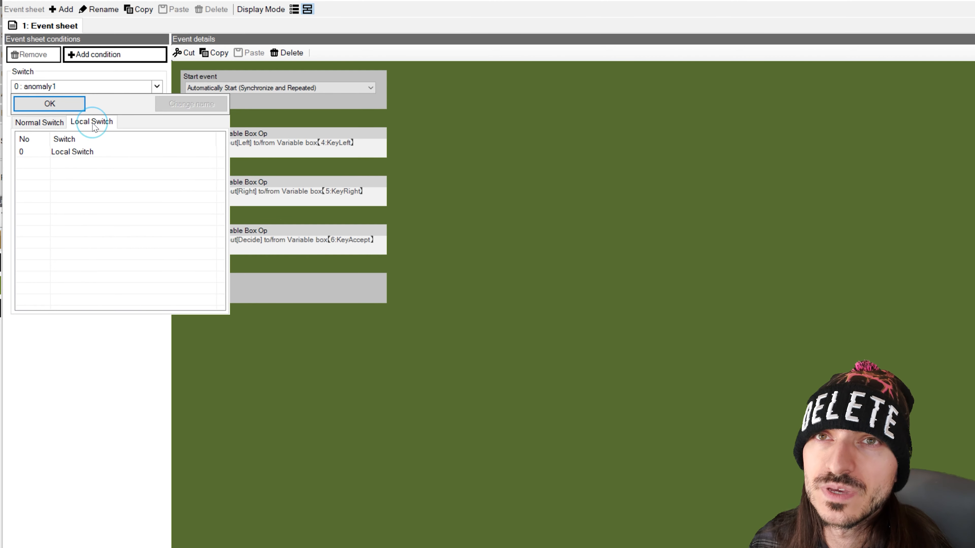
click(55, 124)
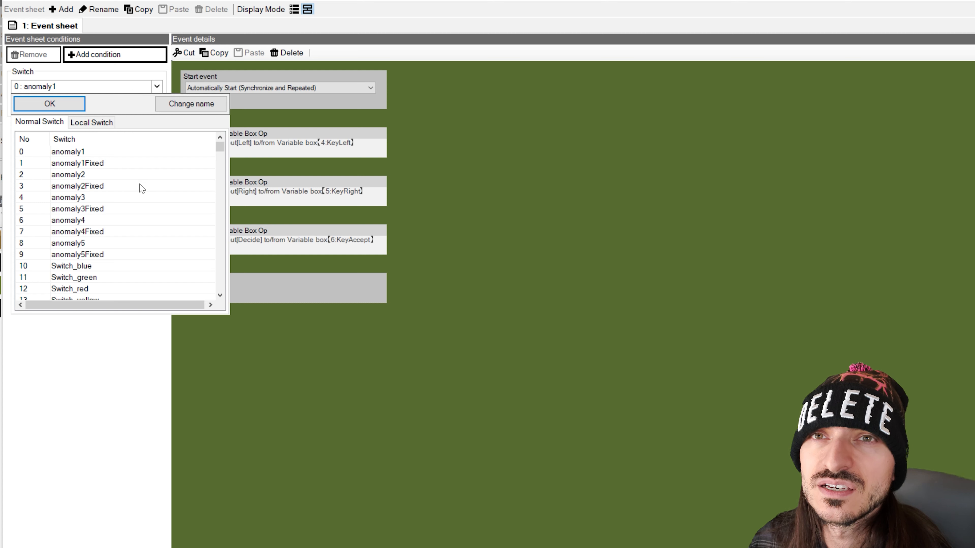
scroll(127, 194, down, 1)
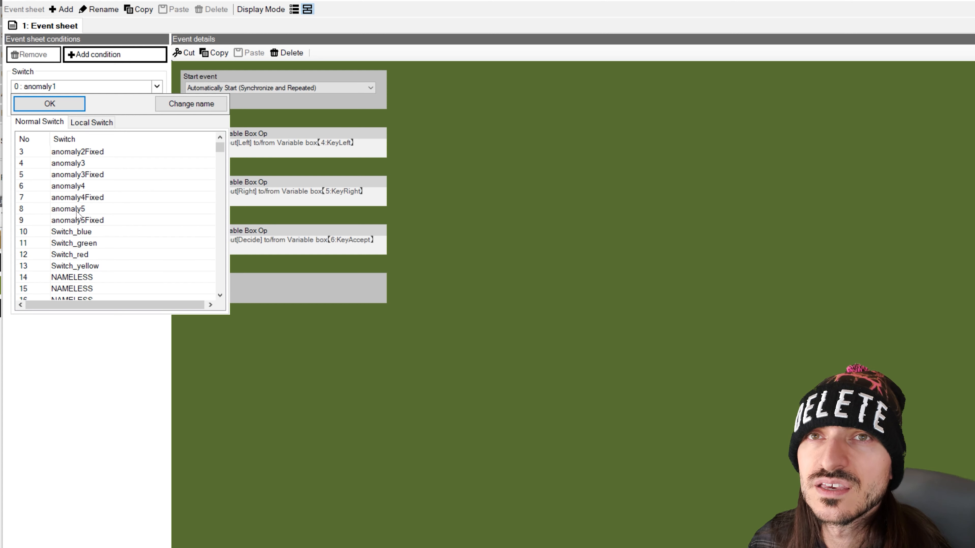
click(91, 231)
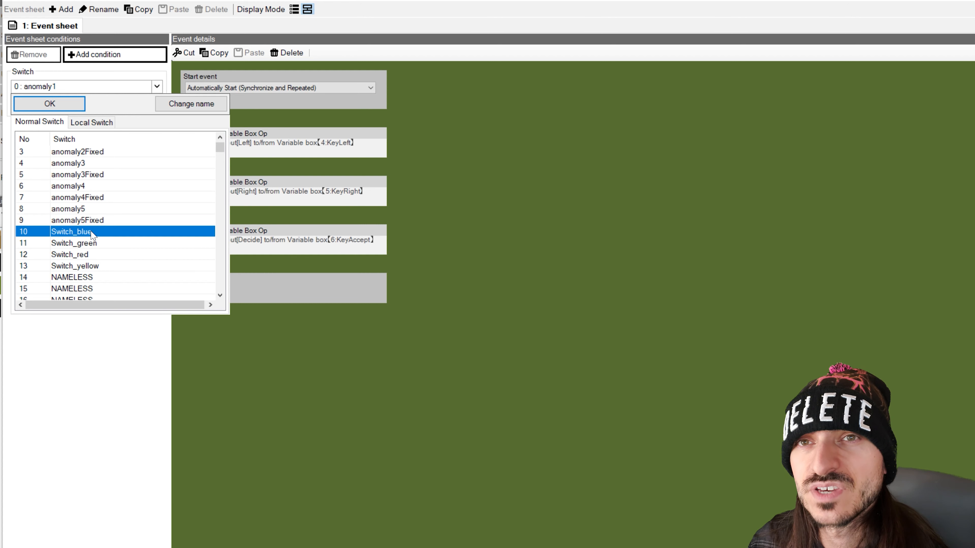
scroll(114, 230, up, 1)
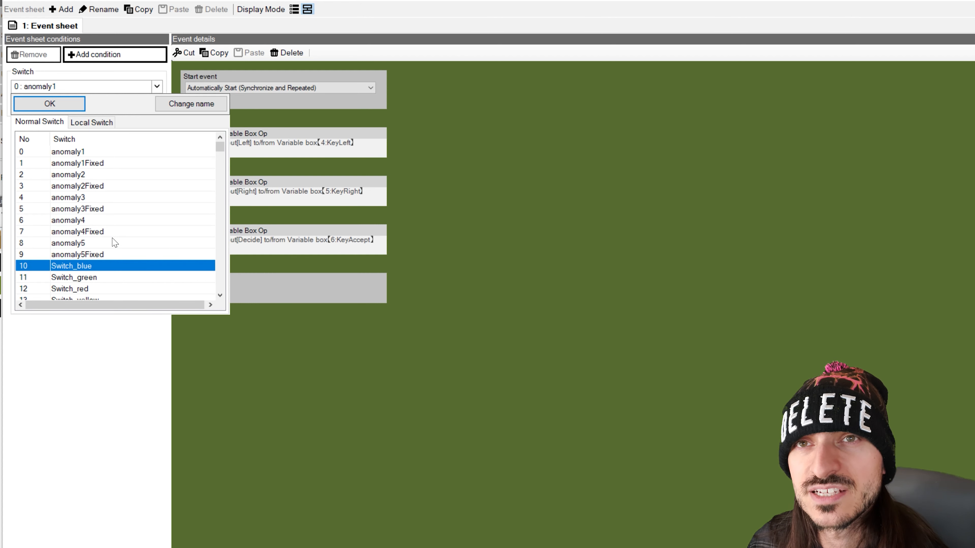
double_click(85, 269)
- Rename switch 10 as GAME_START and select it for the sheet's condition
click(71, 91)
click(77, 266)
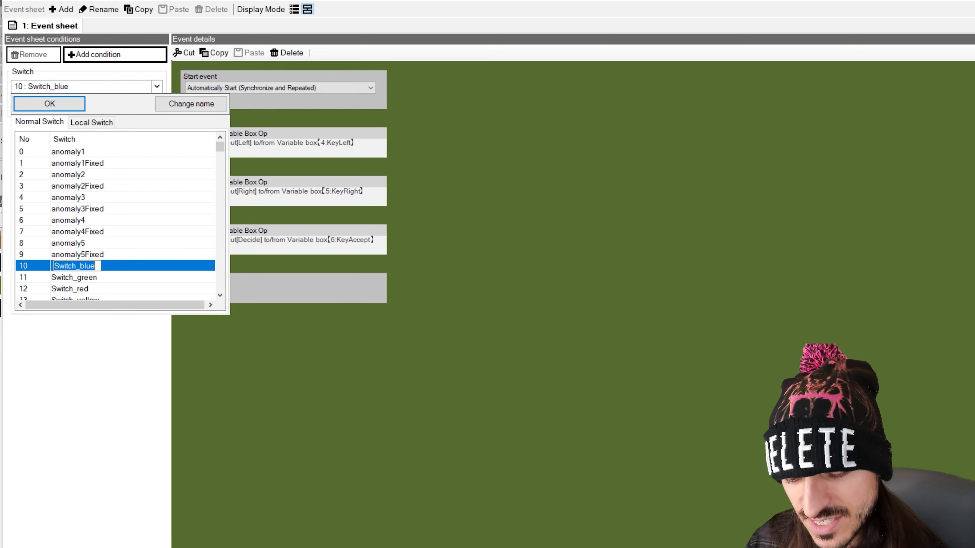
text(GAME_S)
text(TART)
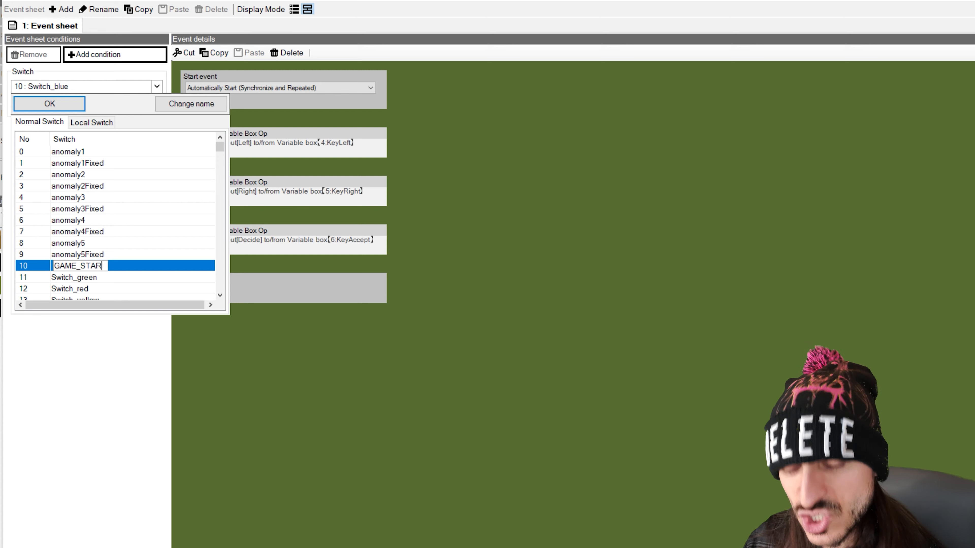
click(146, 377)
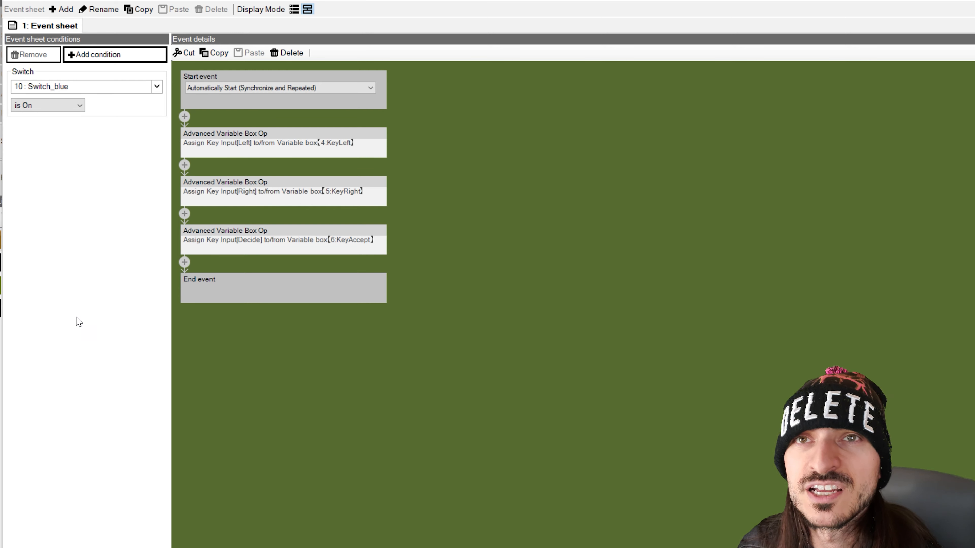
click(53, 88)
double_click(88, 265)
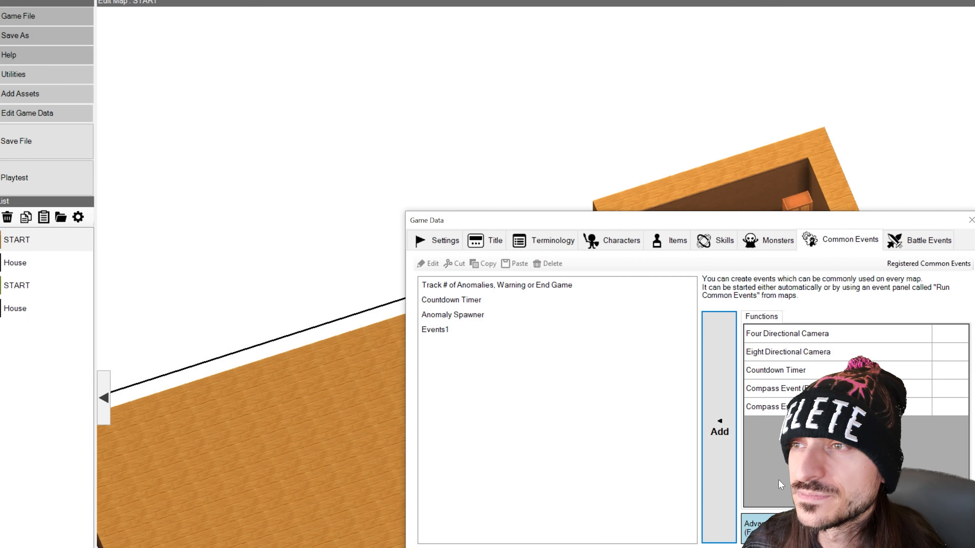
- Rename the common event Events1 as KeyListen and close the game data
click(434, 329)
click(434, 330)
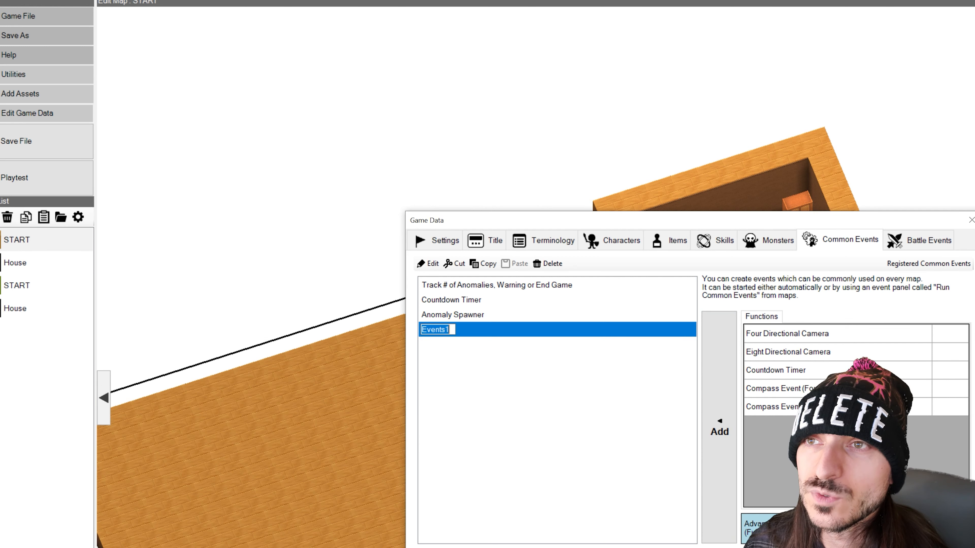
text(KeyListen)
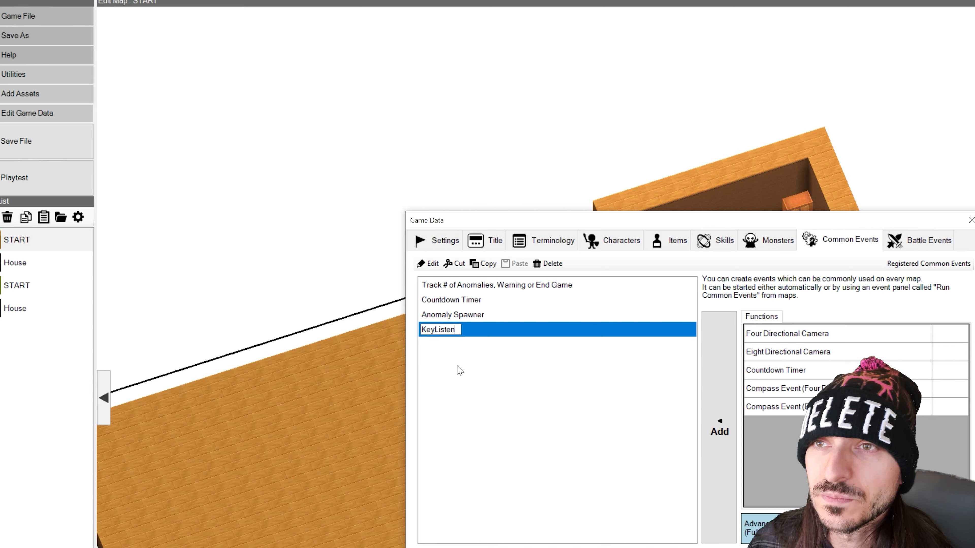
key(Return)
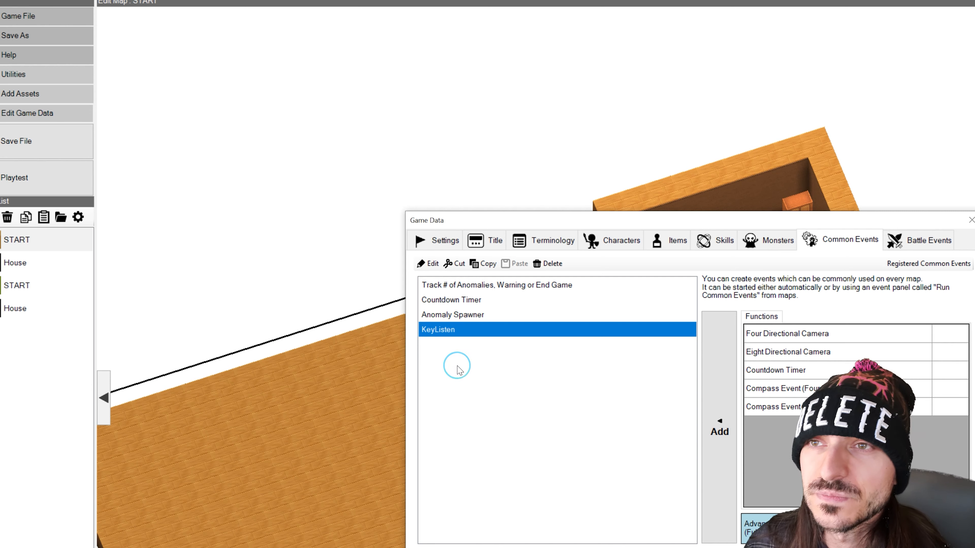
key(Escape)
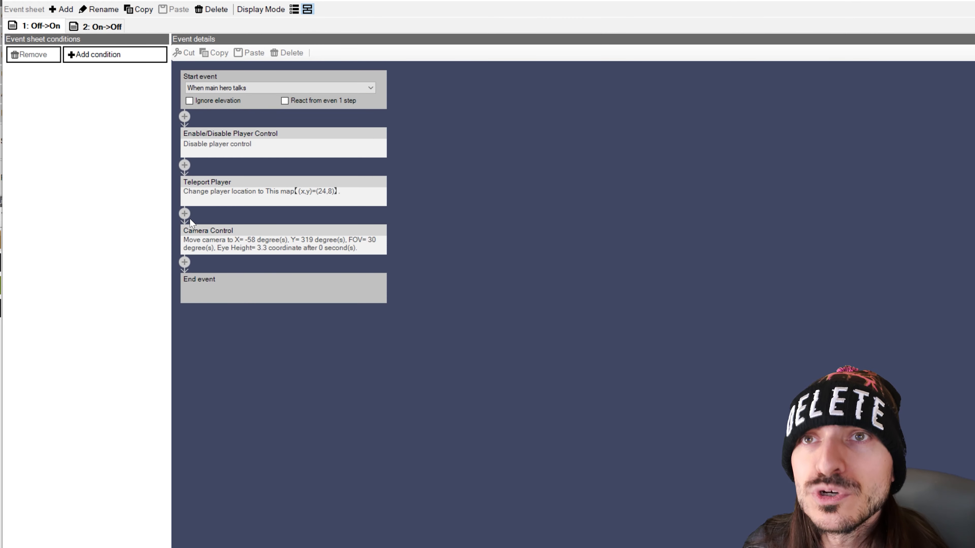
- Add an Event Switch command after Camera Control on the Off->On sheet that turns on GAME_START
click(185, 263)
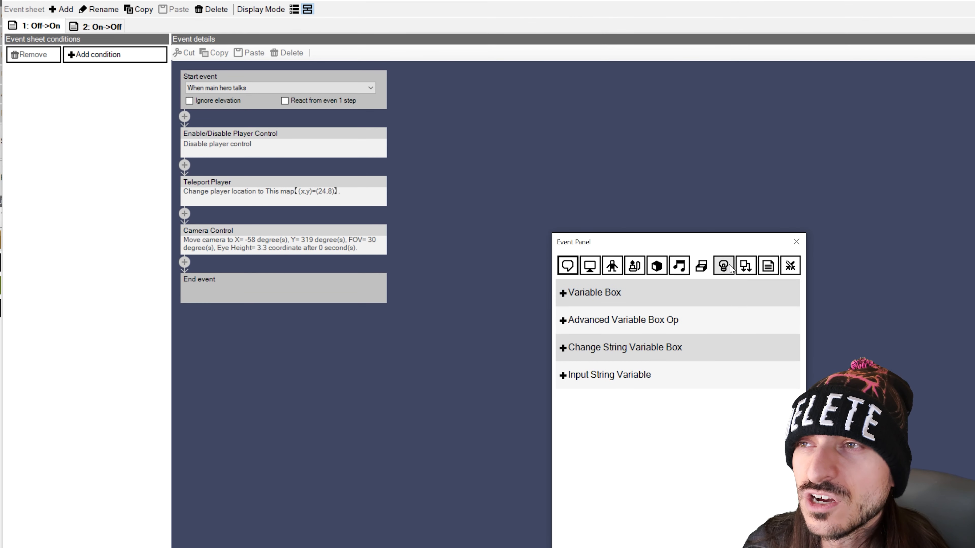
click(743, 266)
click(594, 292)
click(268, 483)
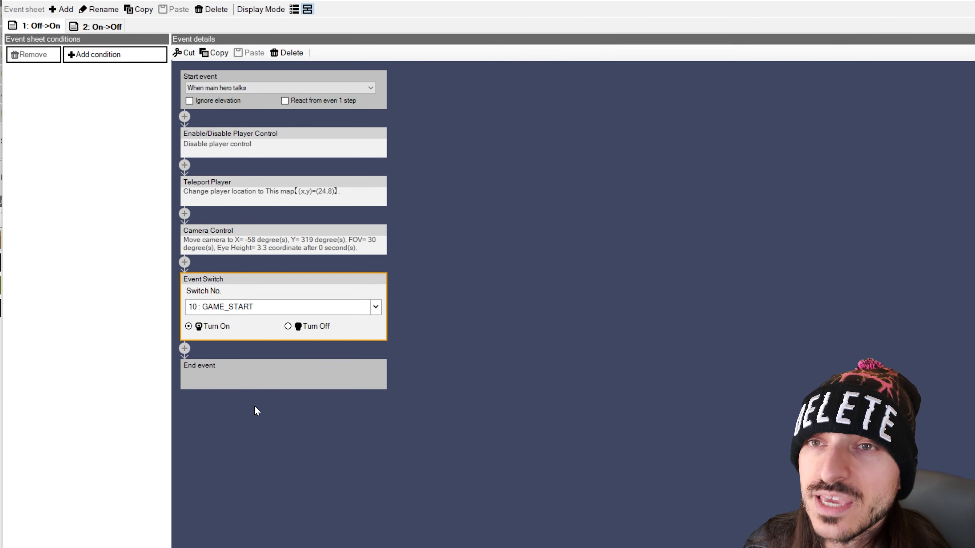